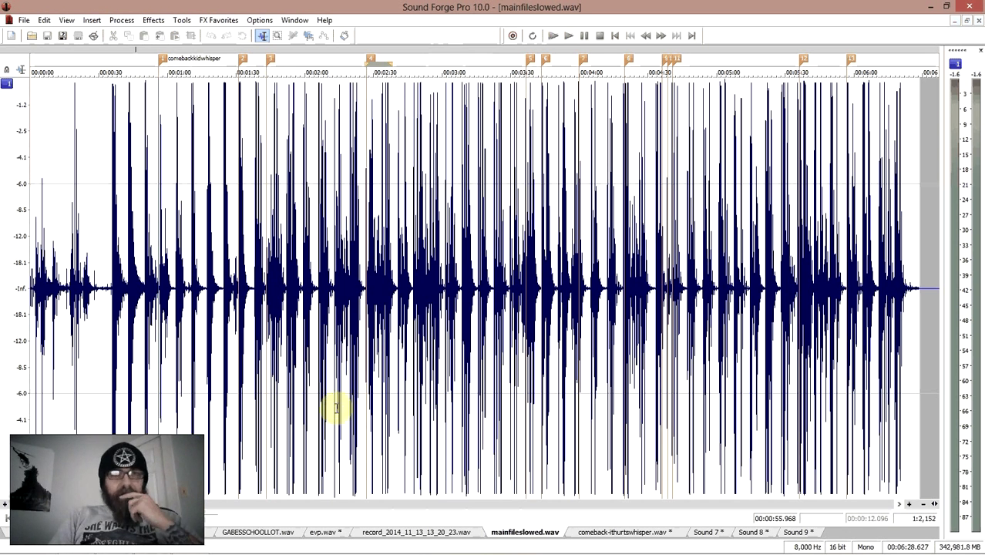
- Zoom the timeline in two levels, select the whole recording and bring up Normalize (RMS -6 dB)
left_click(909, 506)
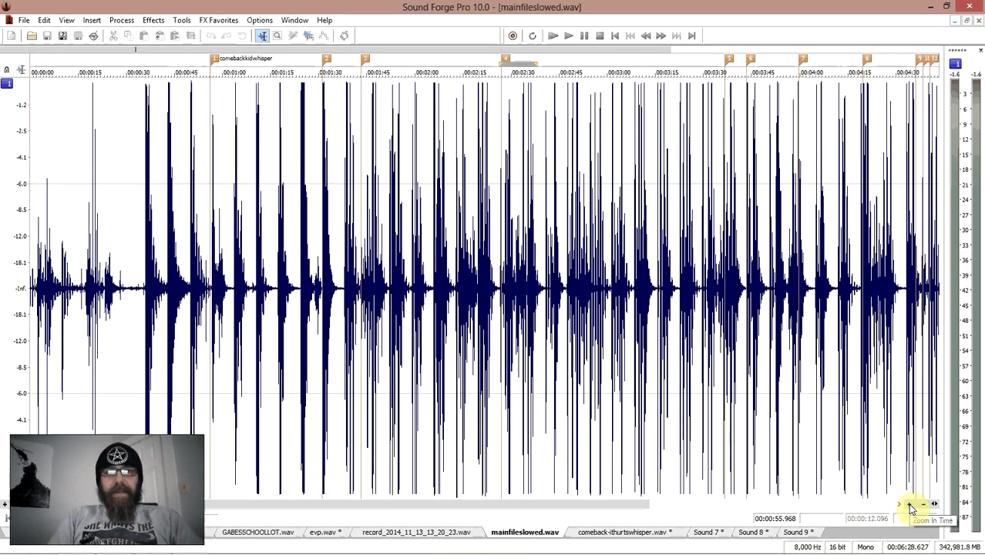
left_click(910, 506)
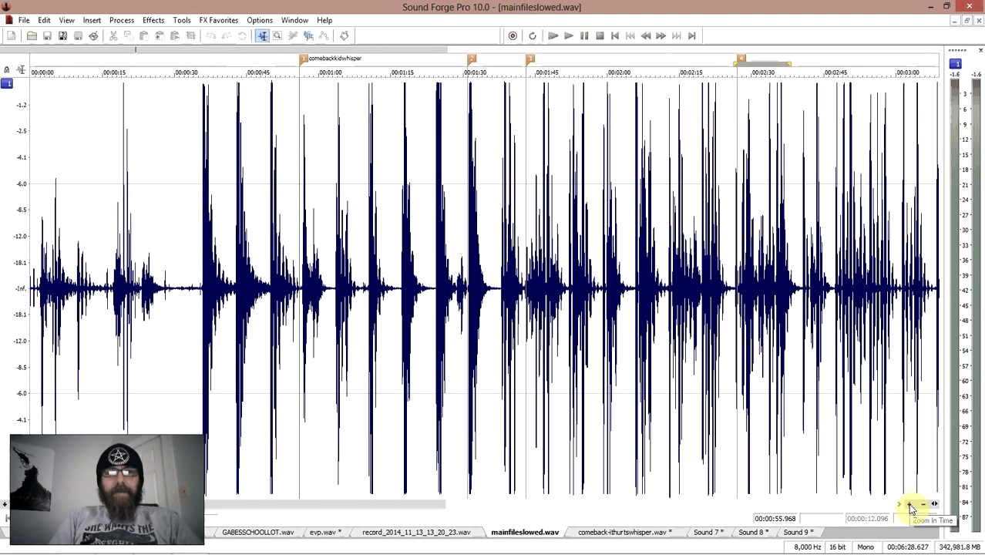
key("ctrl+a")
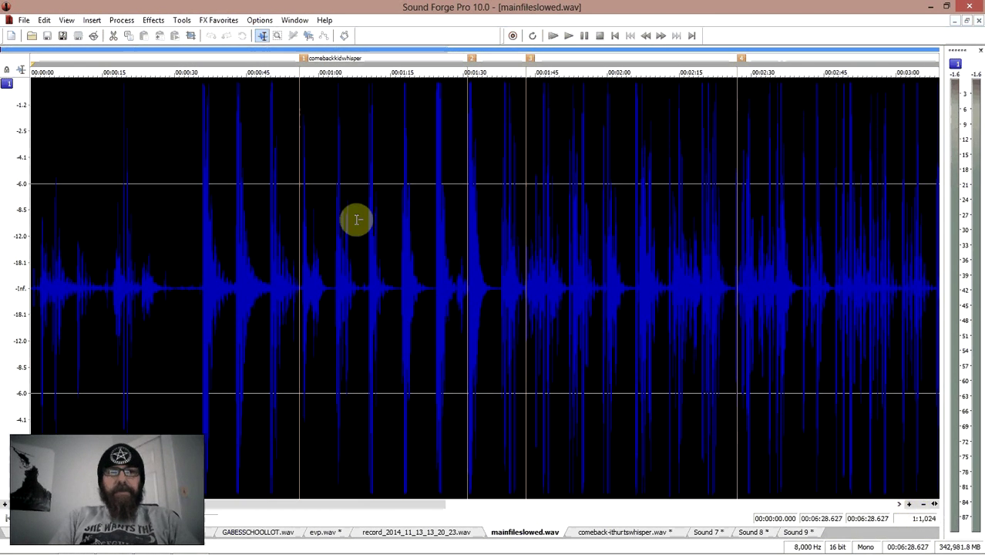
left_click(126, 22)
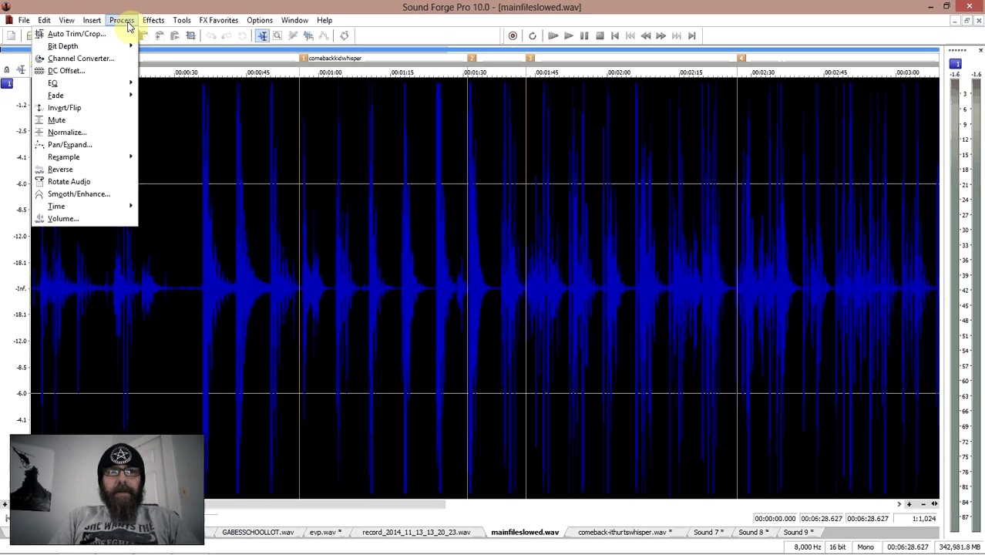
left_click(91, 135)
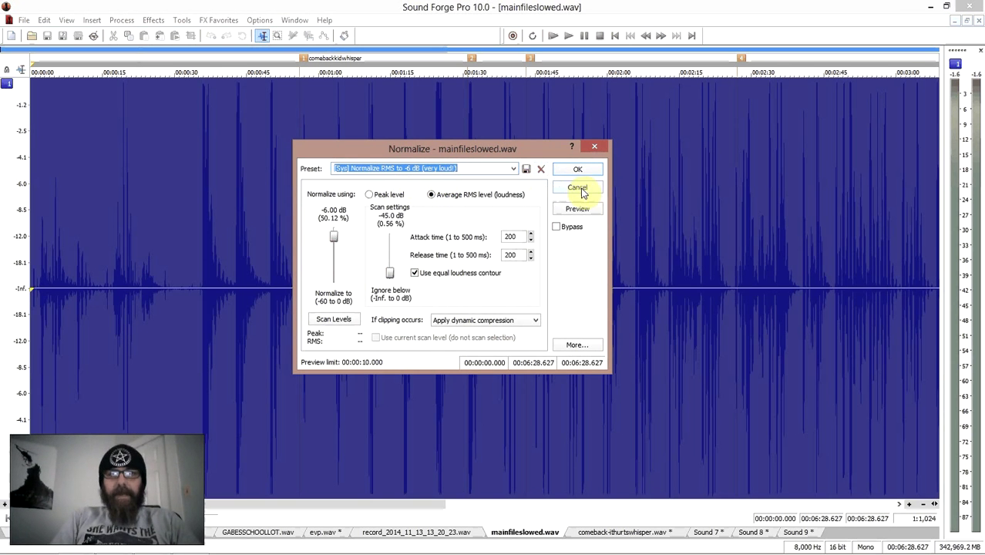
- Cancel Normalize, then select and zoom in on the quiet stretch from about 0:29 to 0:35.7
left_click(593, 149)
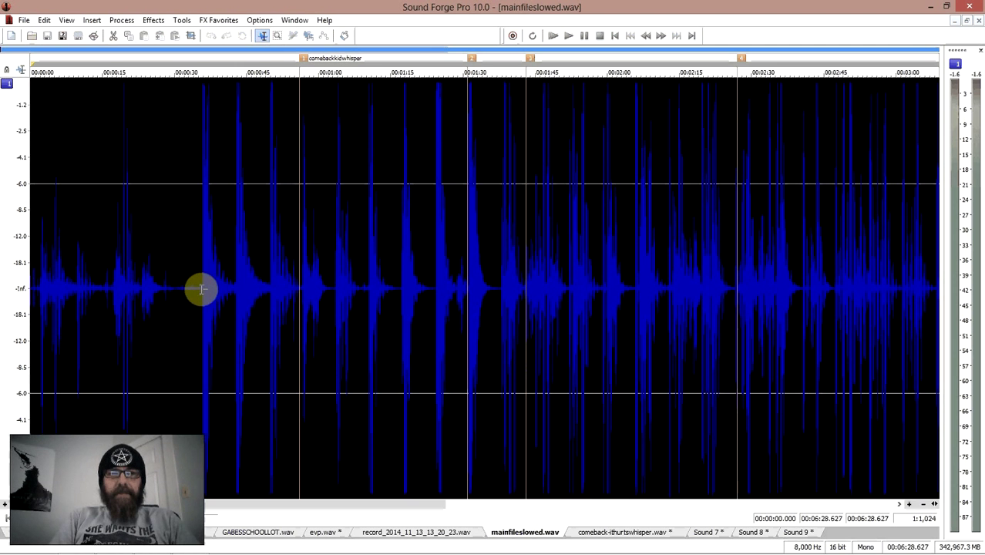
left_click_drag(201, 288, 170, 291)
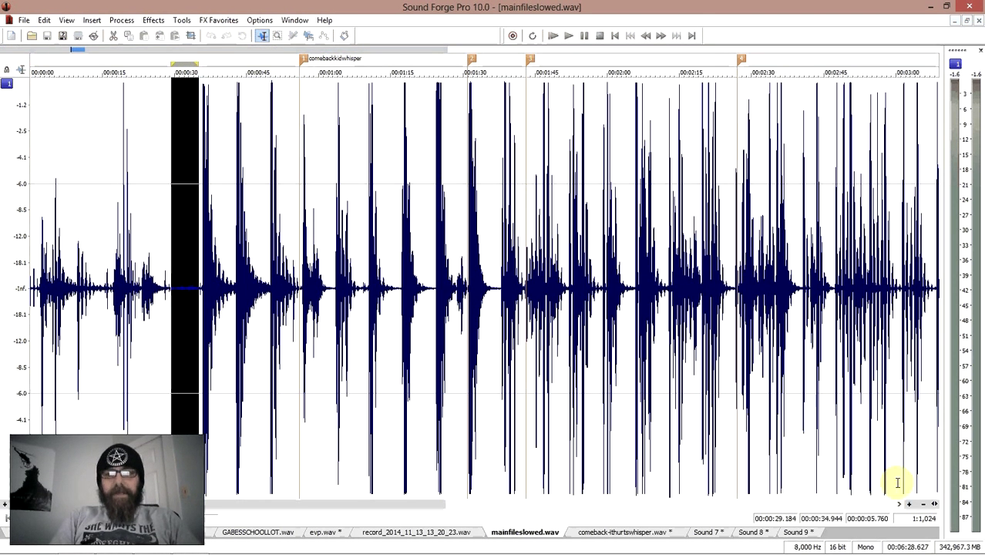
left_click(909, 505)
left_click(909, 505)
left_click(909, 505)
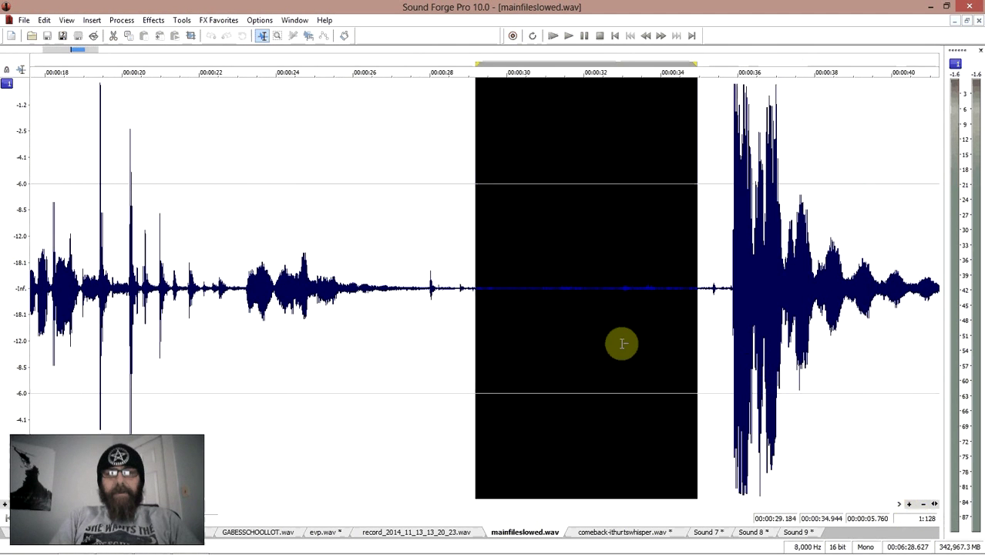
left_click_drag(693, 292, 725, 298)
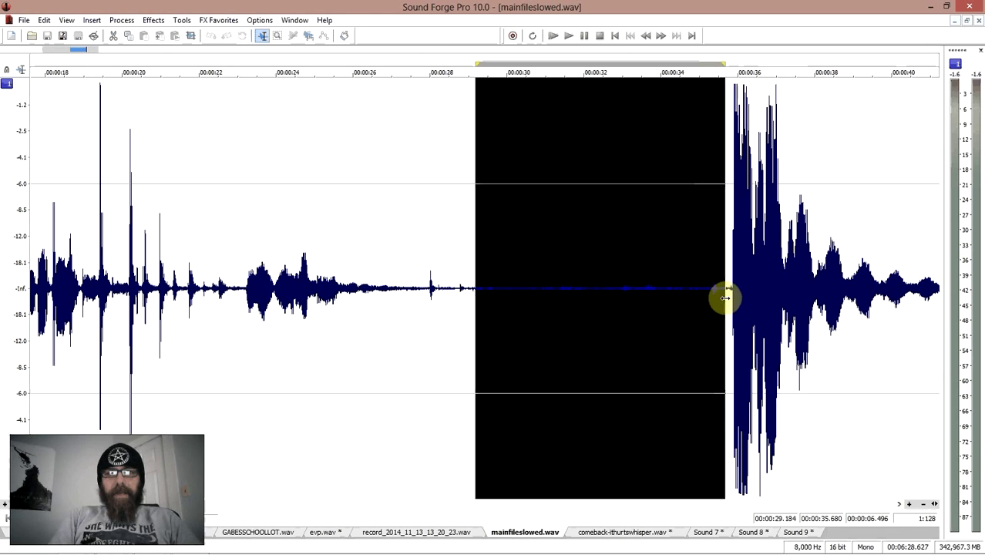
left_click(478, 306)
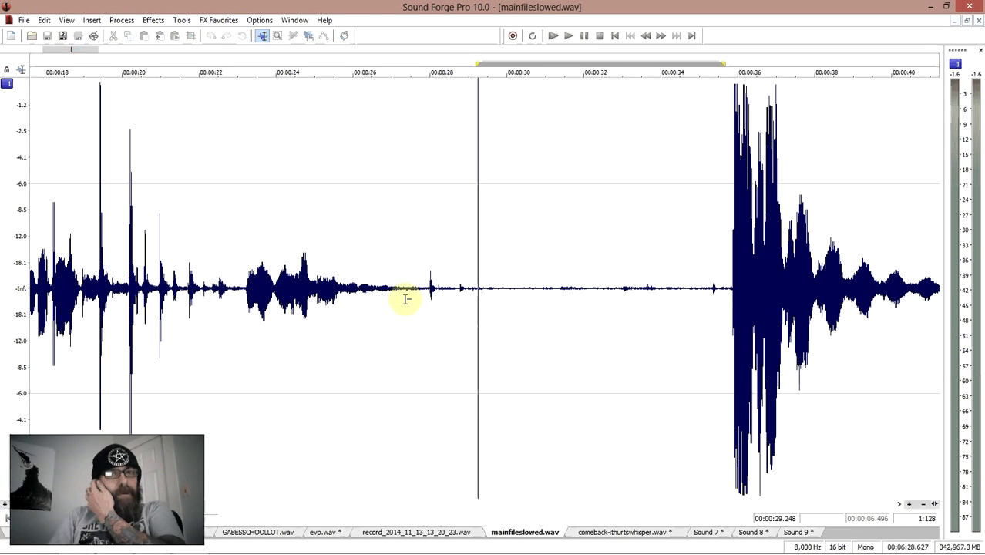
- Zoom back out to the first two minutes and leave the cursor near 0:34.5
left_click(925, 505)
left_click(924, 504)
left_click(924, 505)
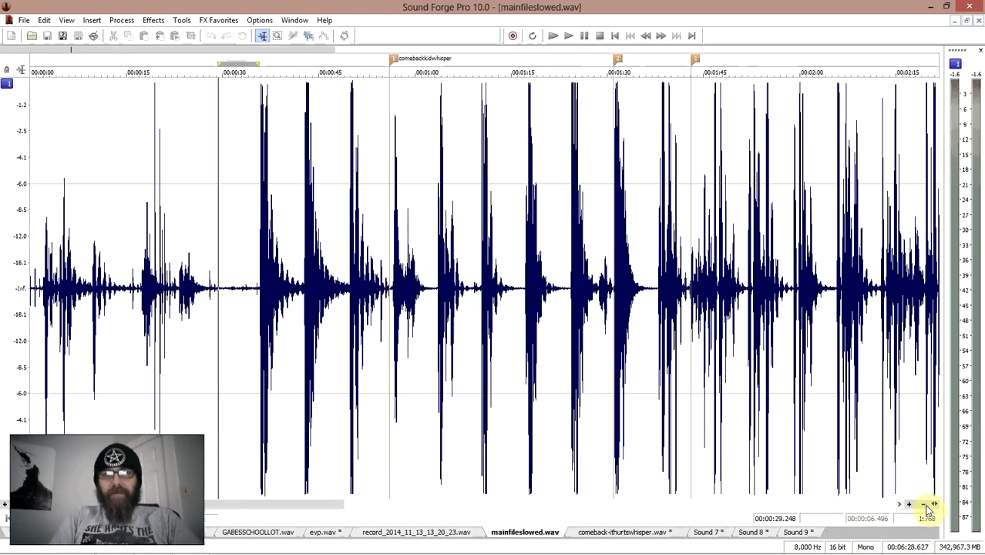
left_click(249, 287)
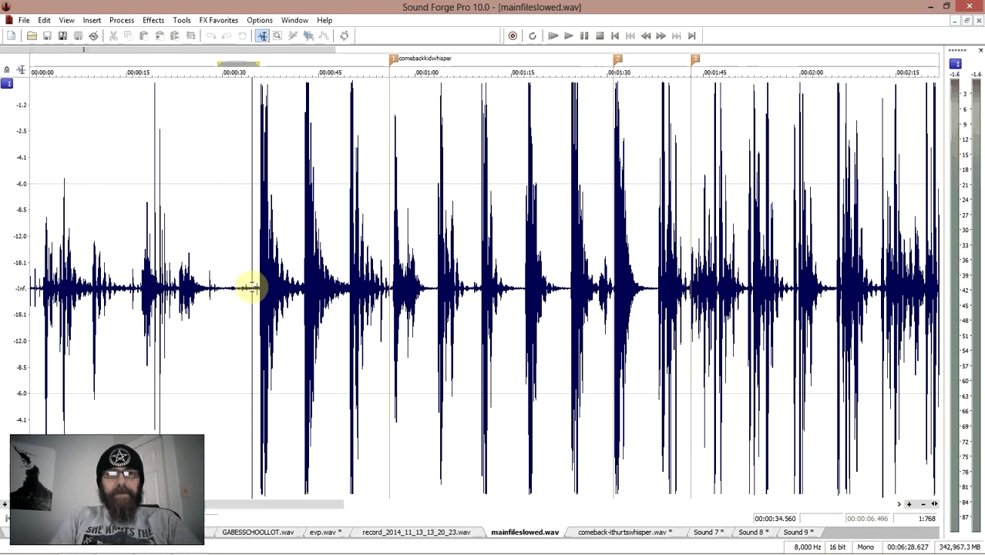
double_click(253, 287)
left_click(253, 287)
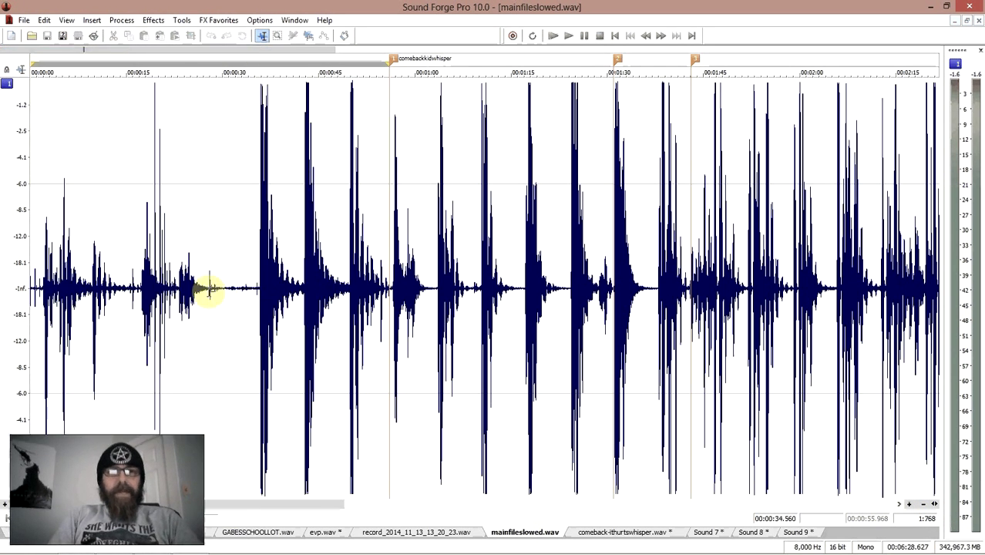
- Play the passage from about 0:16, then start a selection at about 0:22.8
left_click(138, 295)
key("space")
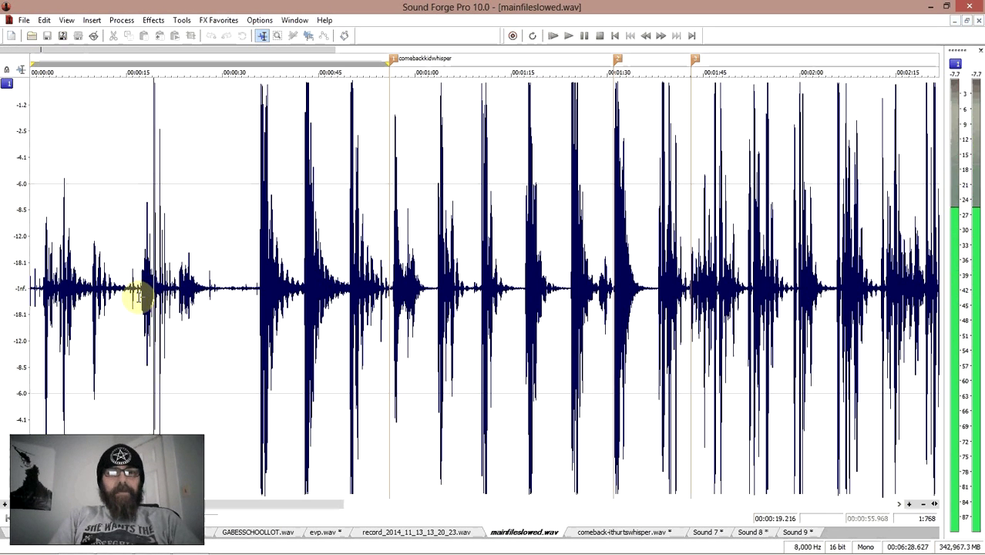
key("space")
key("space")
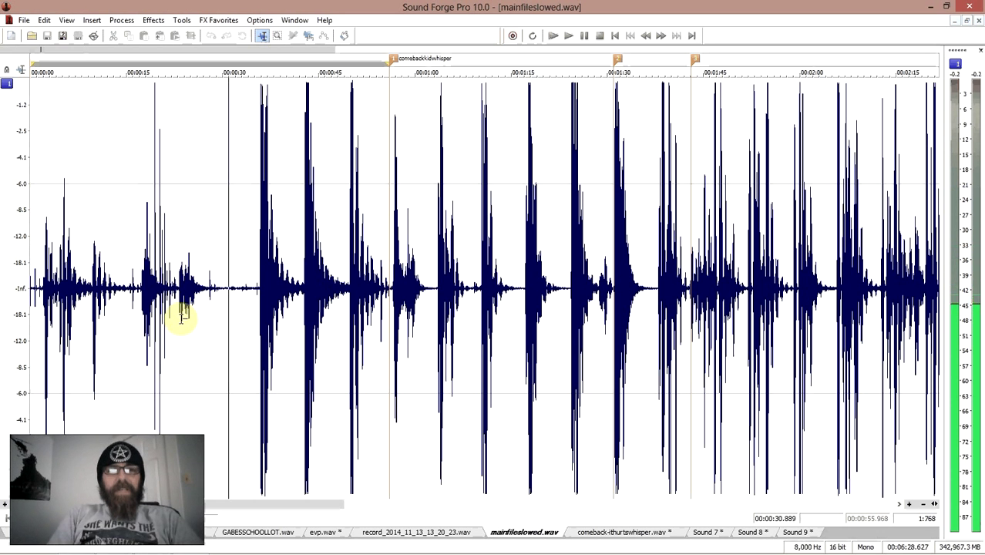
key("space")
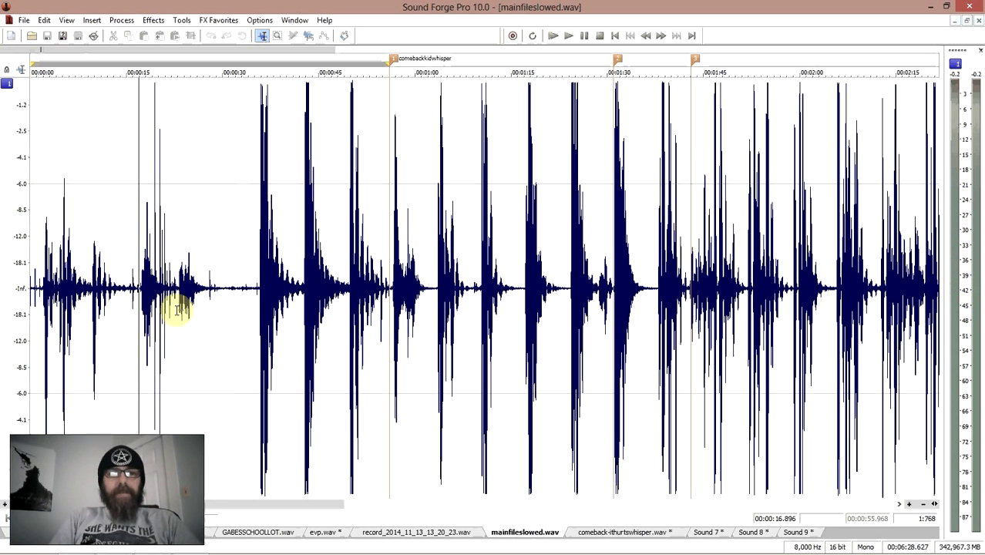
left_click(178, 309)
- Copy the 12.576-second stretch from 0:22.8 into a new file and normalize it to -6 dB RMS
left_click_drag(176, 308, 257, 320)
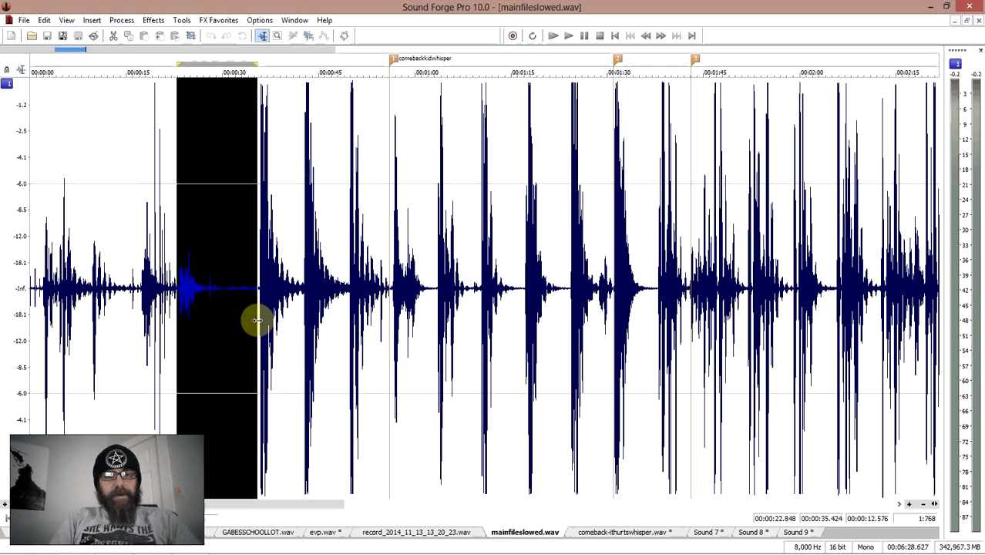
key("ctrl+e")
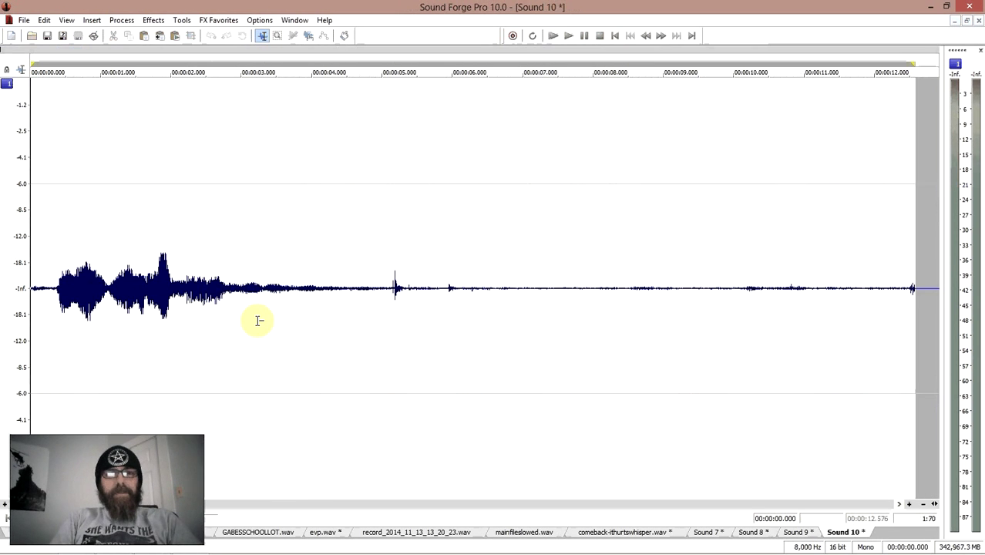
key("ctrl+a")
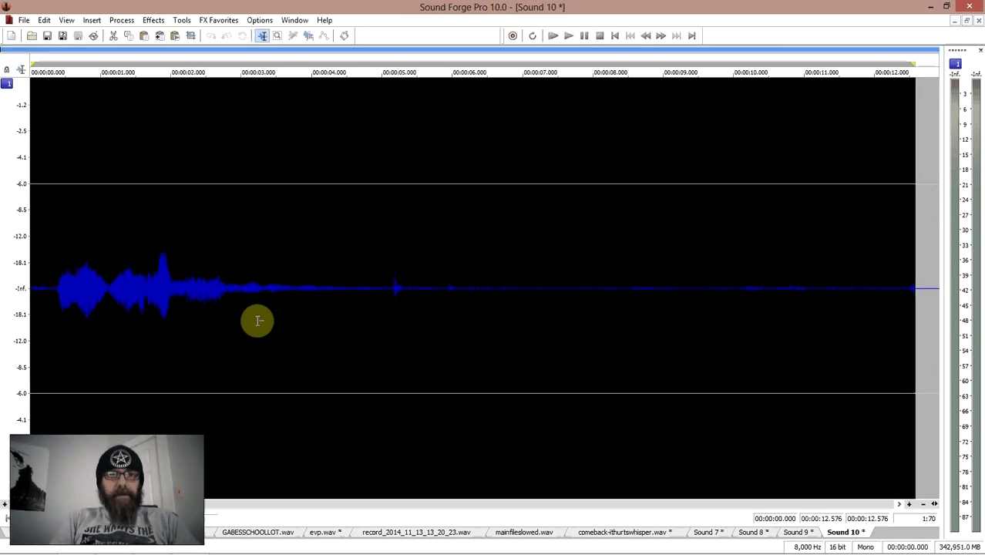
left_click(122, 22)
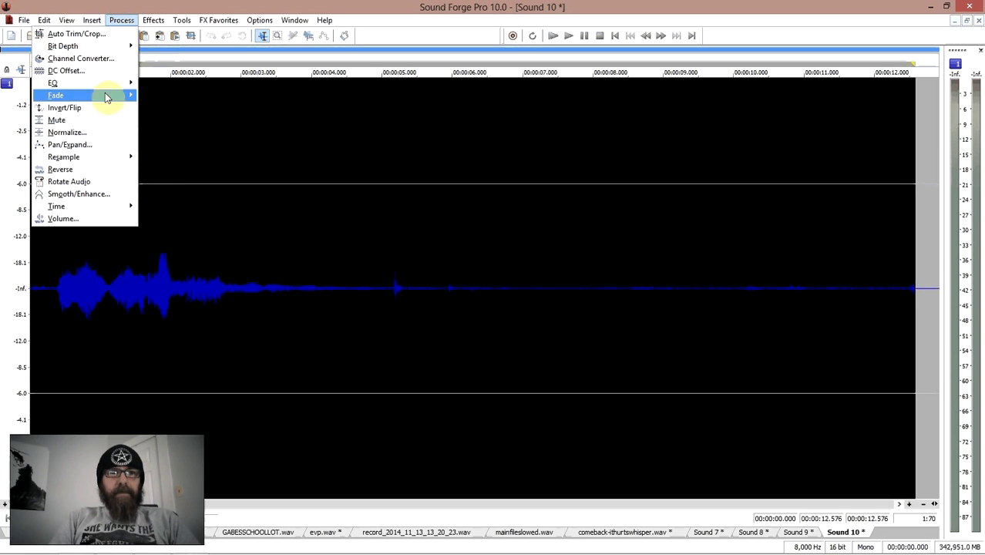
left_click(98, 136)
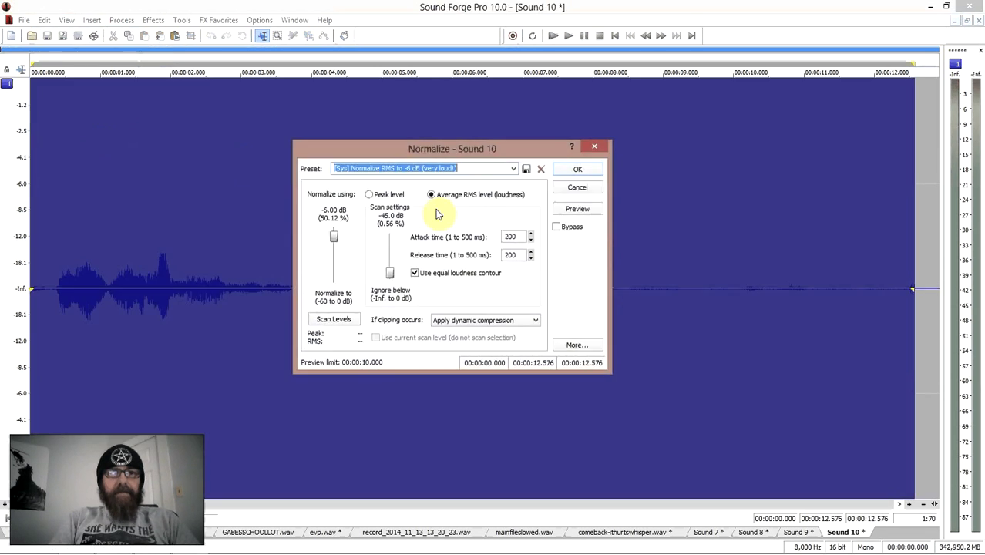
left_click(575, 171)
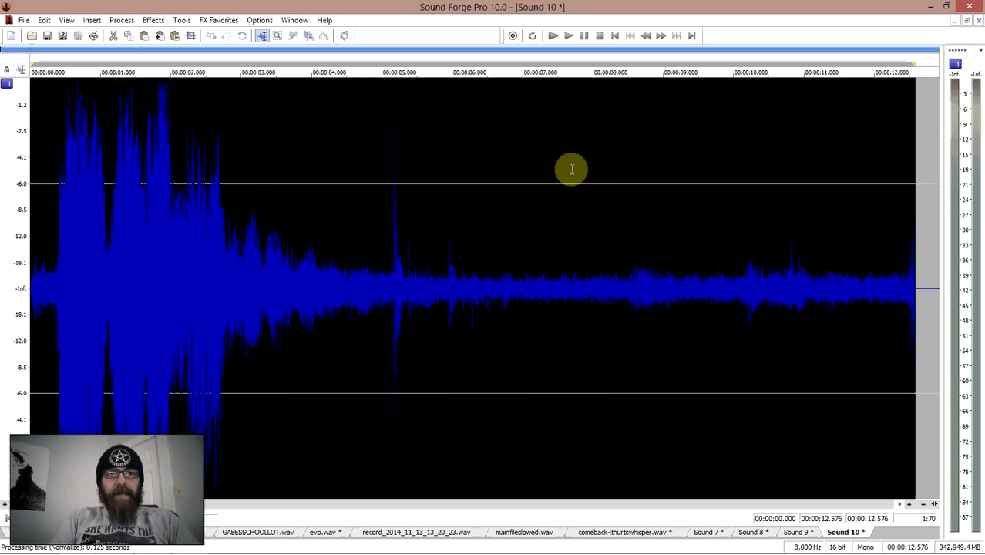
- Play the boosted clip, then the 0:03–0:10.5 stretch, then from 0:02.590
key("space")
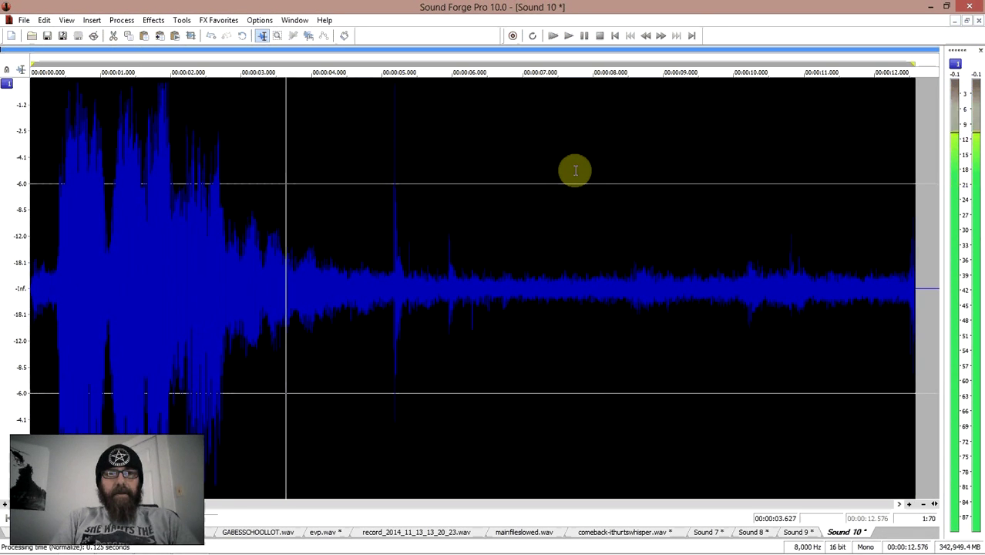
key("space")
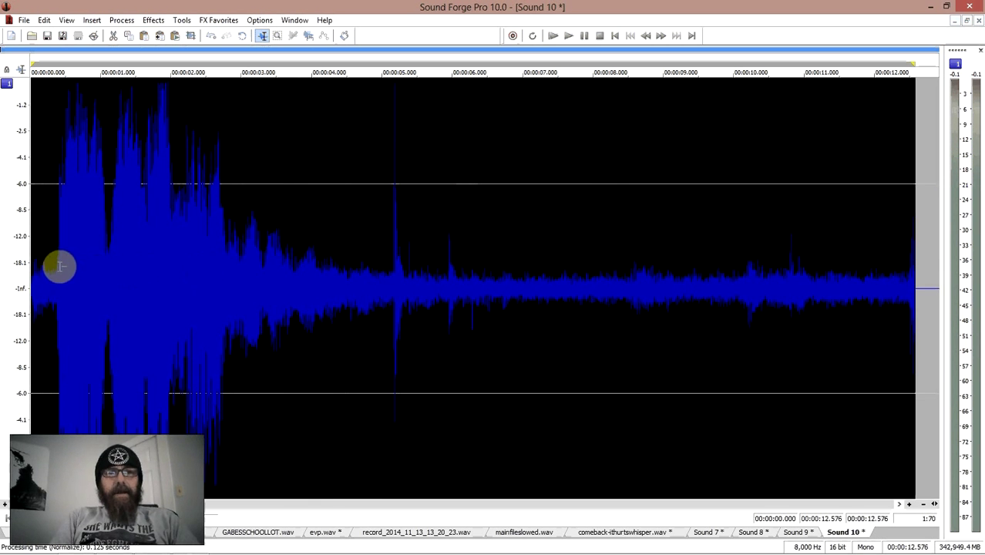
left_click(242, 271)
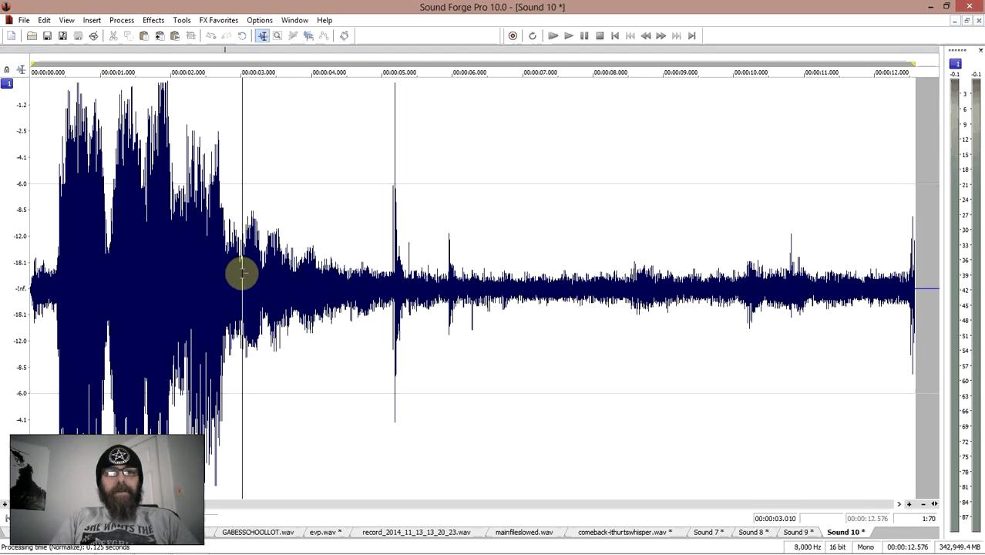
left_click_drag(242, 271, 774, 282)
key("space")
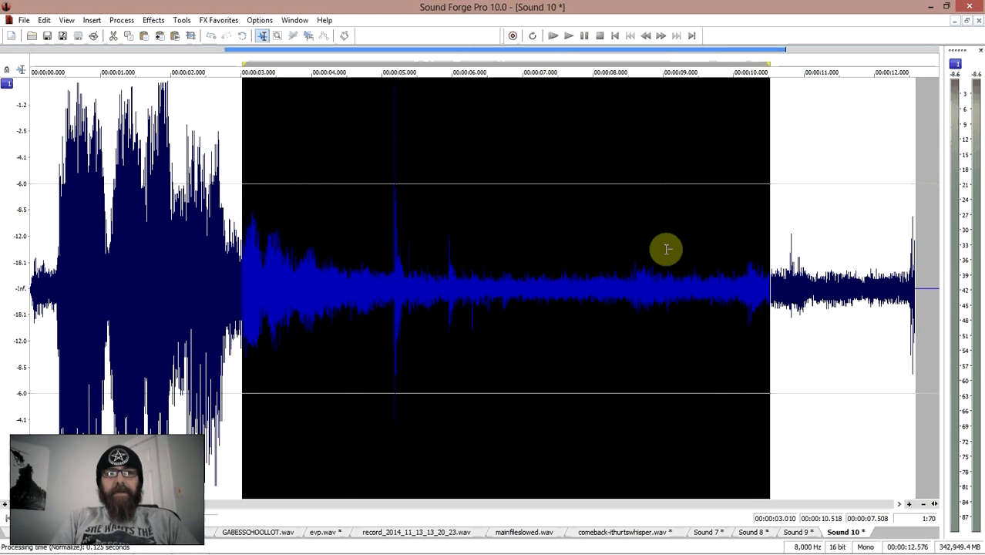
left_click(213, 282)
key("space")
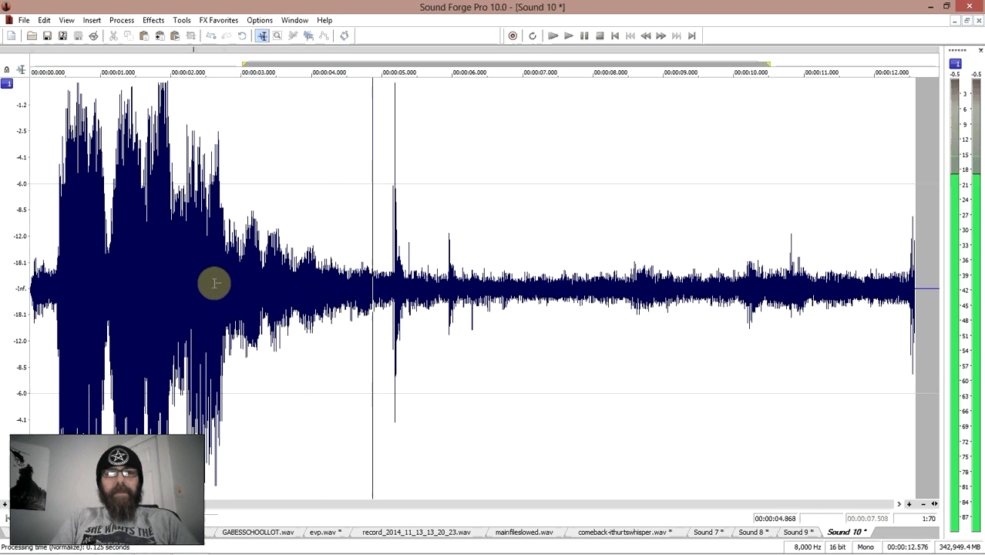
key("space")
key("space")
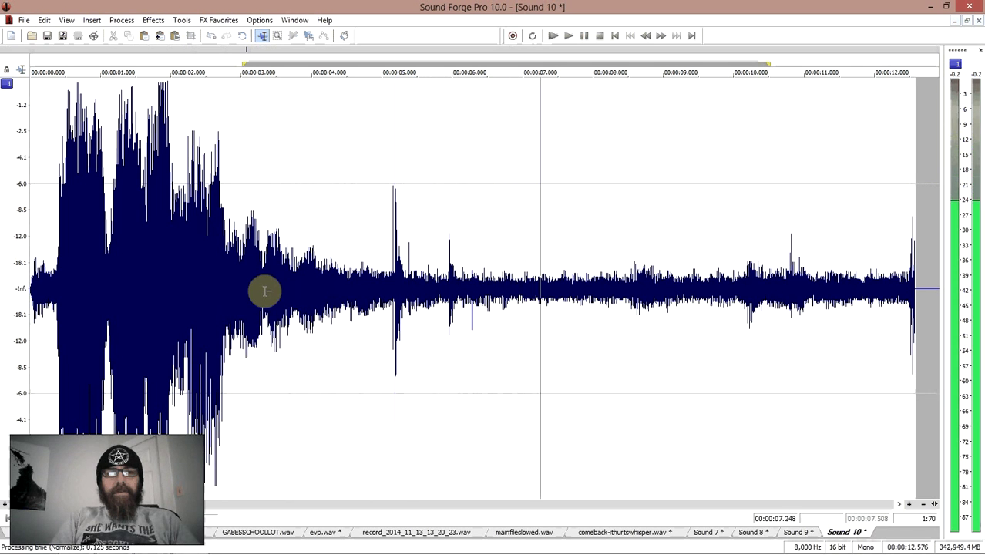
key("space")
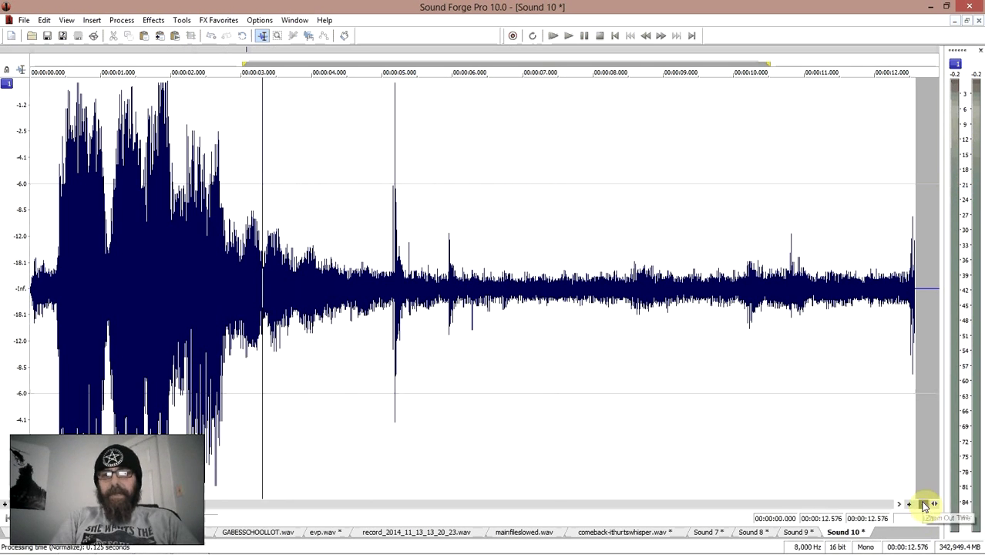
- Check Sound 9 and record_2014_11_13_13_20_23.wav, then return to mainfileslowed.wav and deselect
left_click(797, 532)
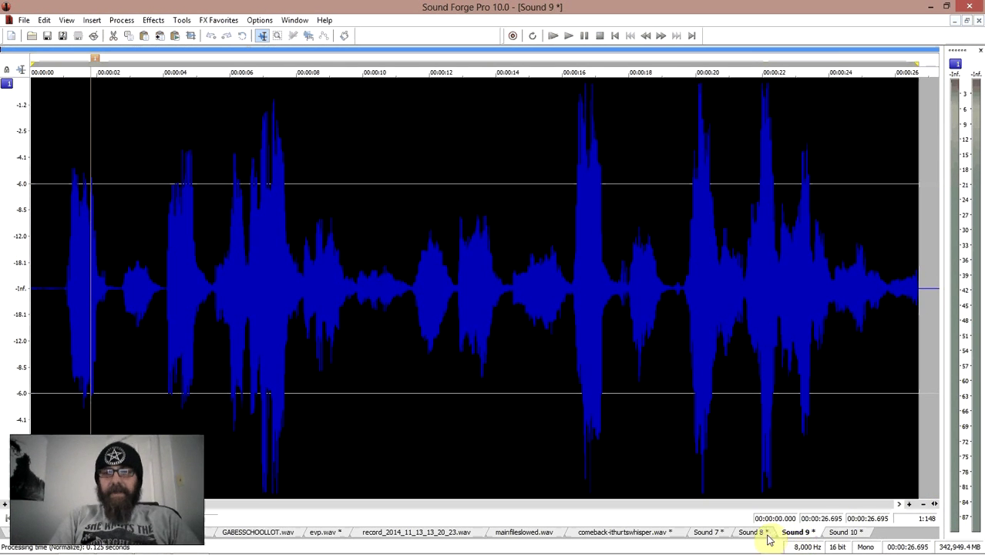
left_click(429, 534)
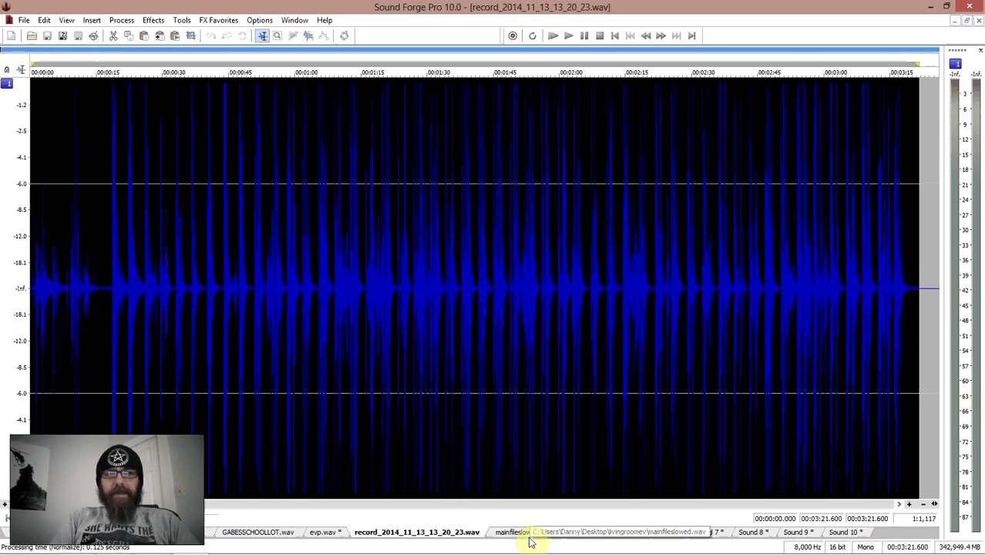
left_click(517, 539)
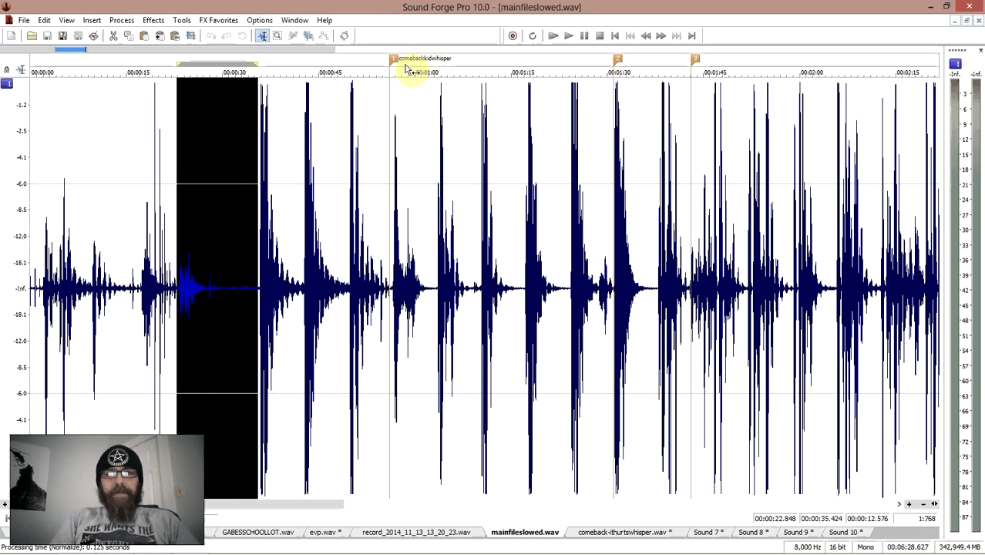
left_click(389, 286)
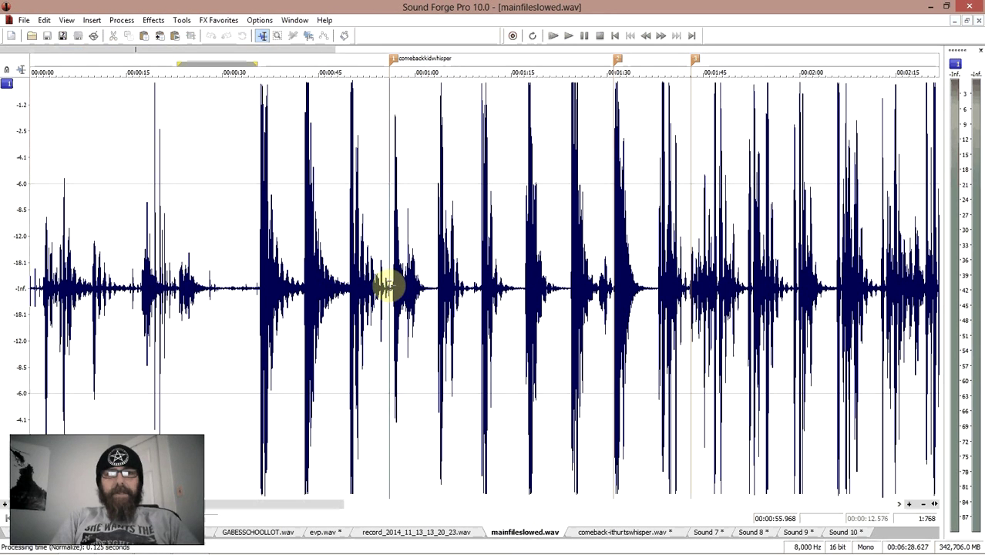
- Zoom the record_2014_11_13_13_20_23.wav recording in two levels and set the cursor near 27 seconds
left_click(409, 533)
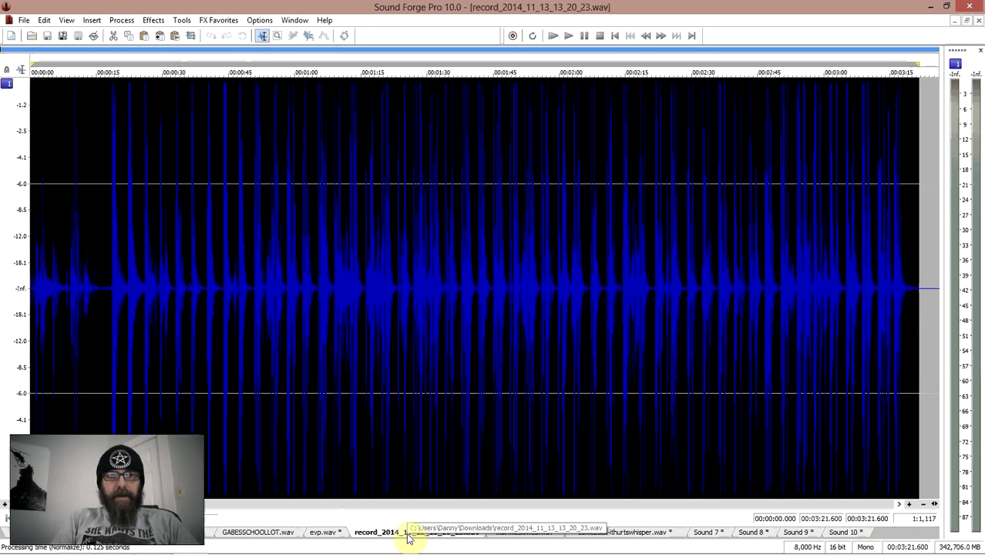
left_click(910, 503)
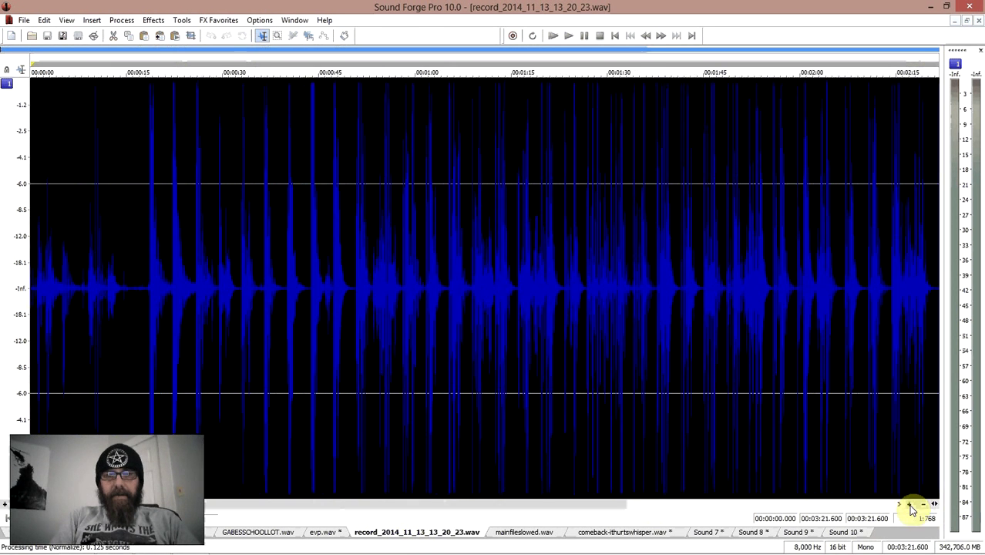
left_click(909, 504)
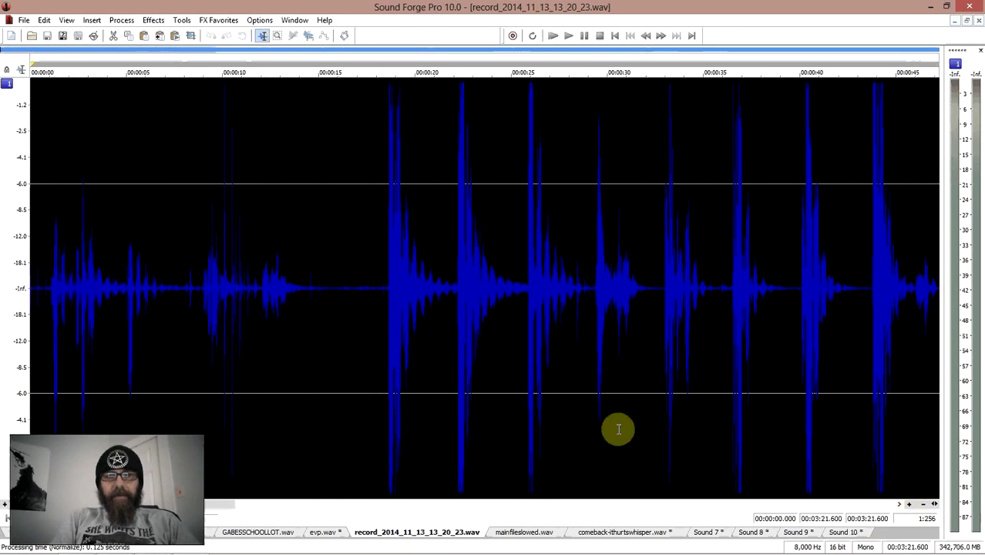
left_click(594, 406)
left_click(552, 387)
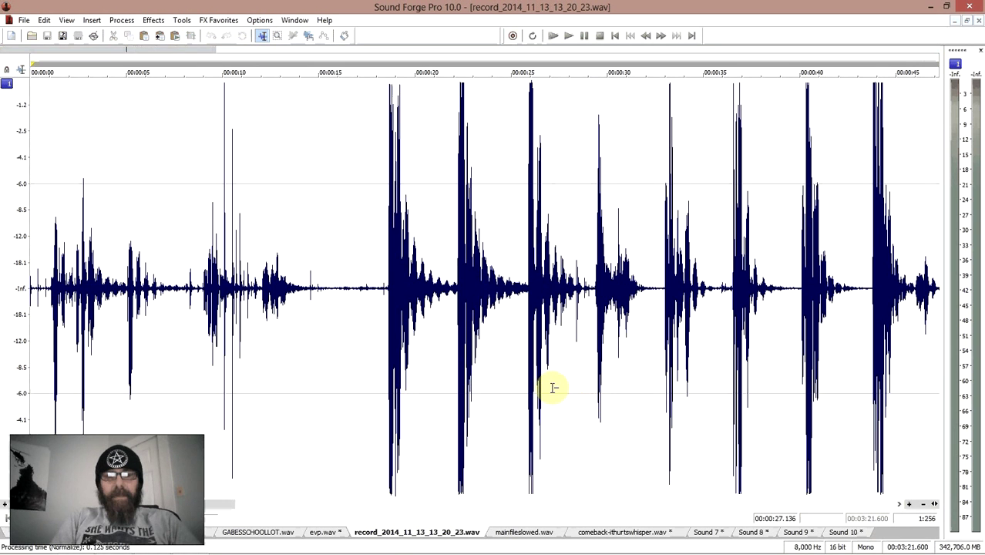
- Replay the passage around 30 seconds several times, then switch to comeback-ithurtswhisper.wav
key("space")
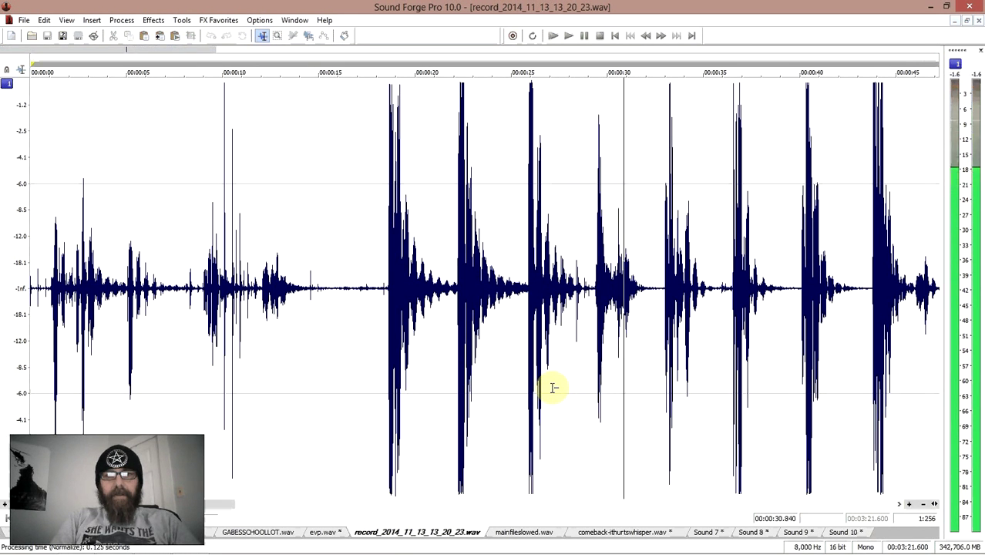
left_click(607, 334)
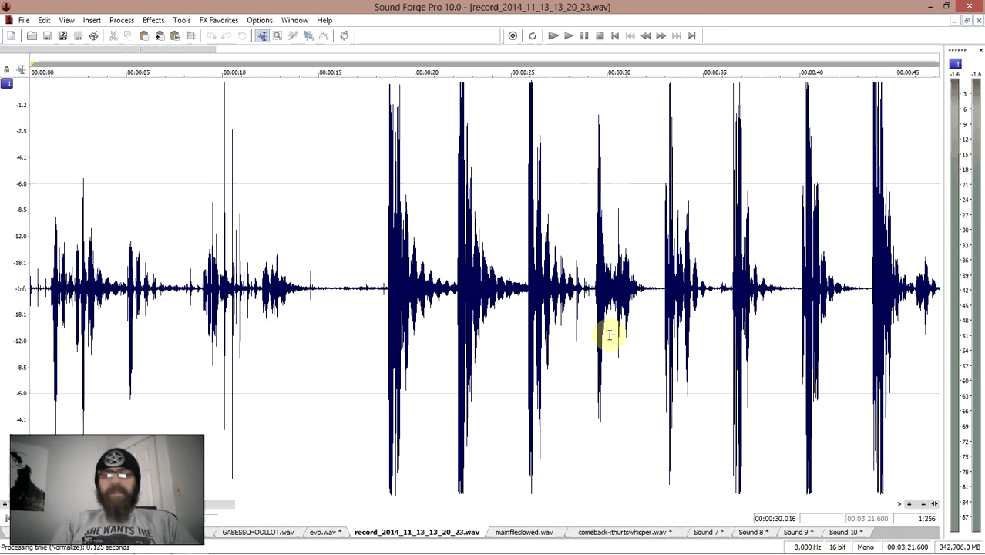
key("space")
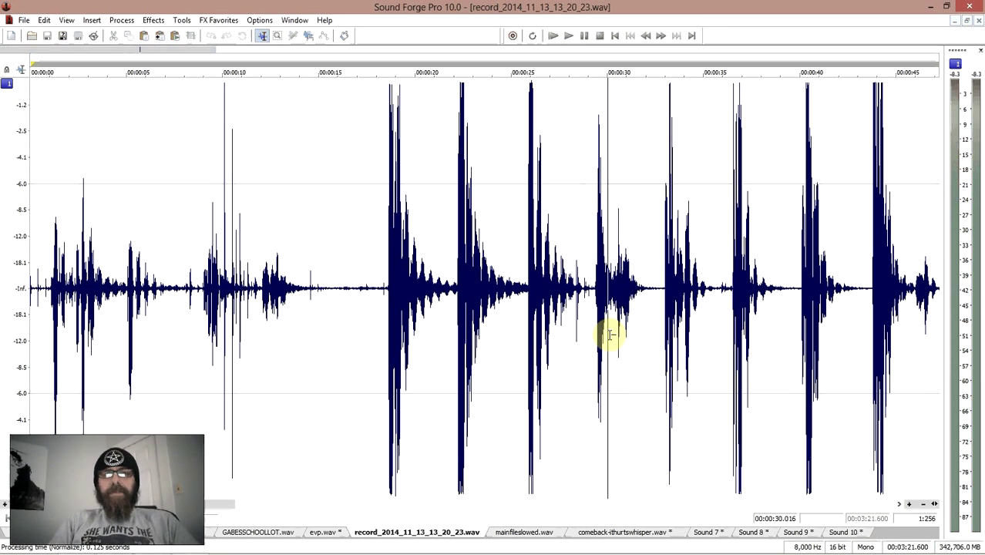
key("space")
key("space")
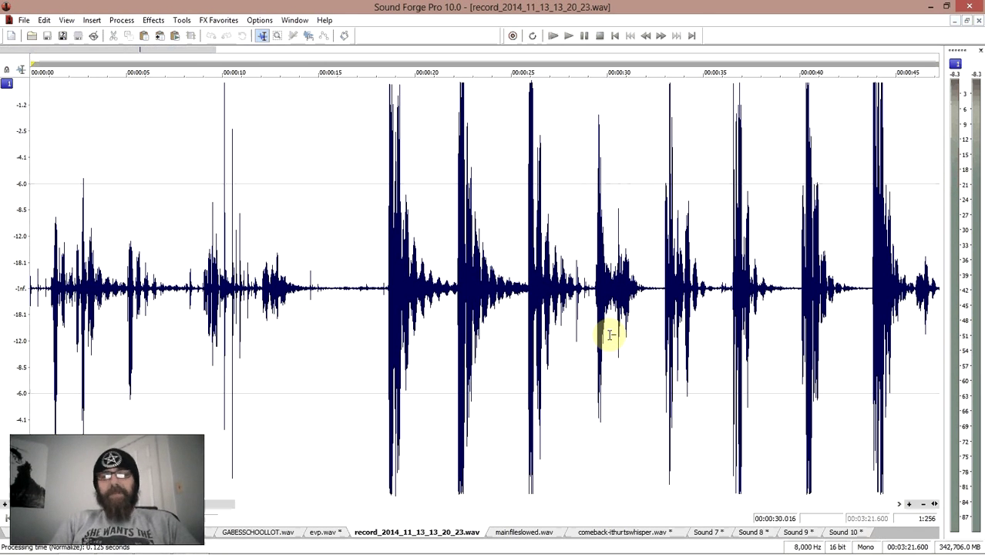
key("space")
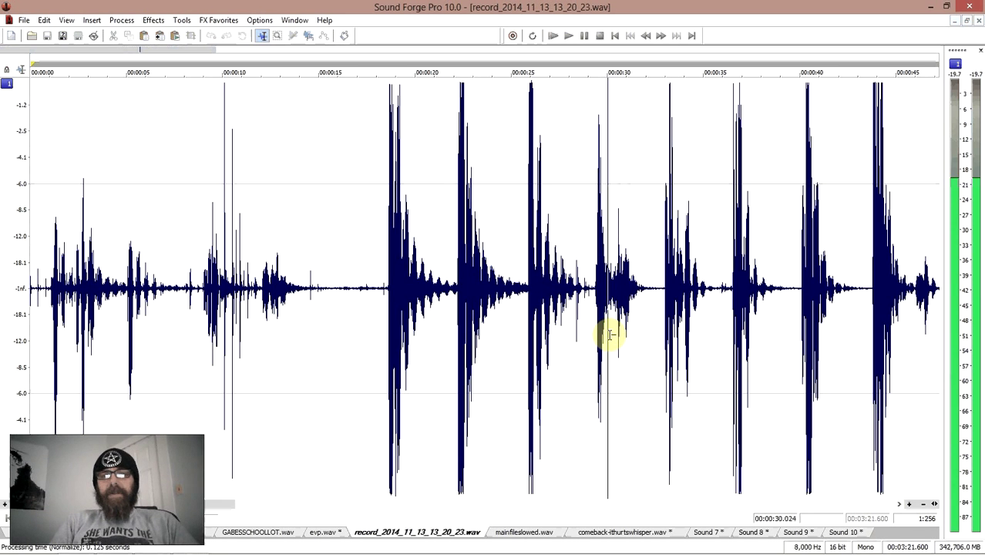
key("space")
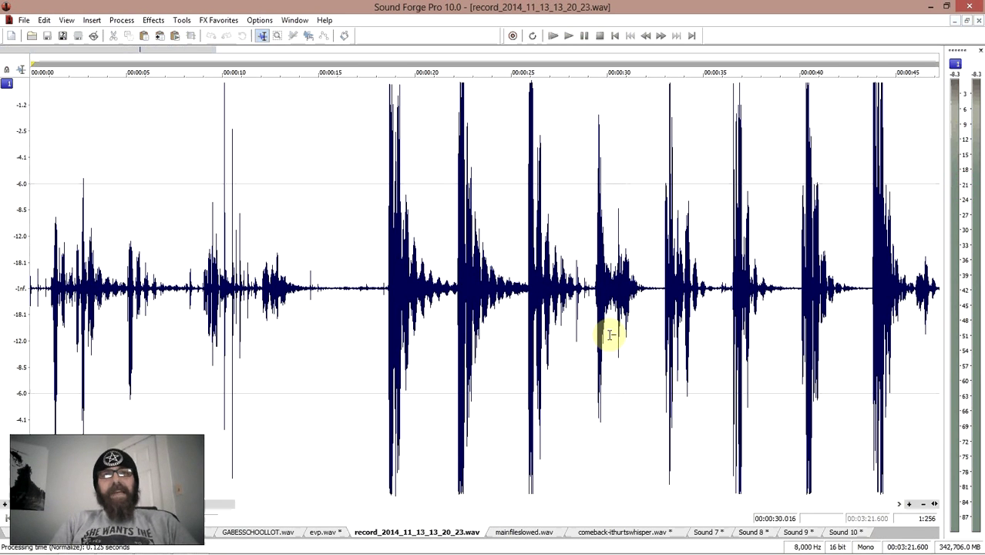
key("space")
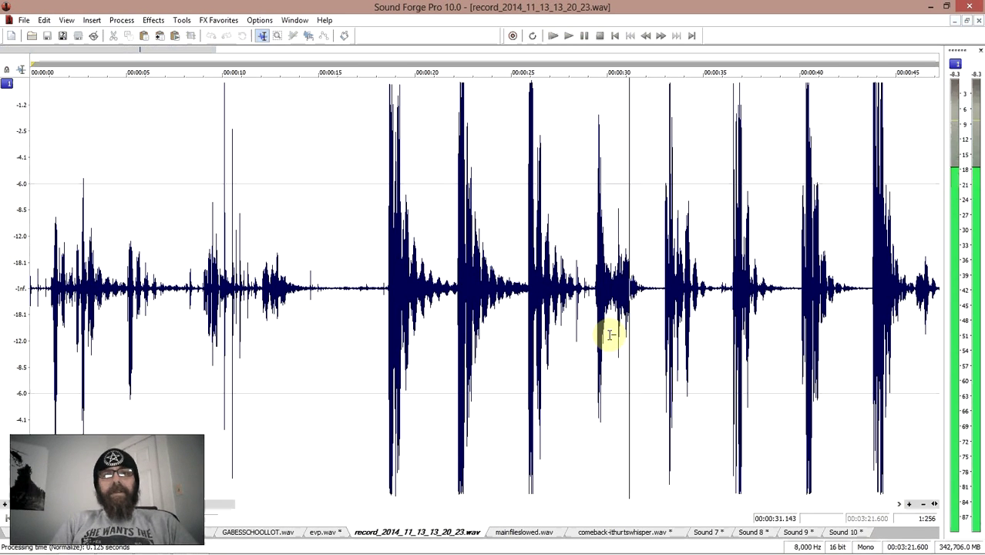
key("space")
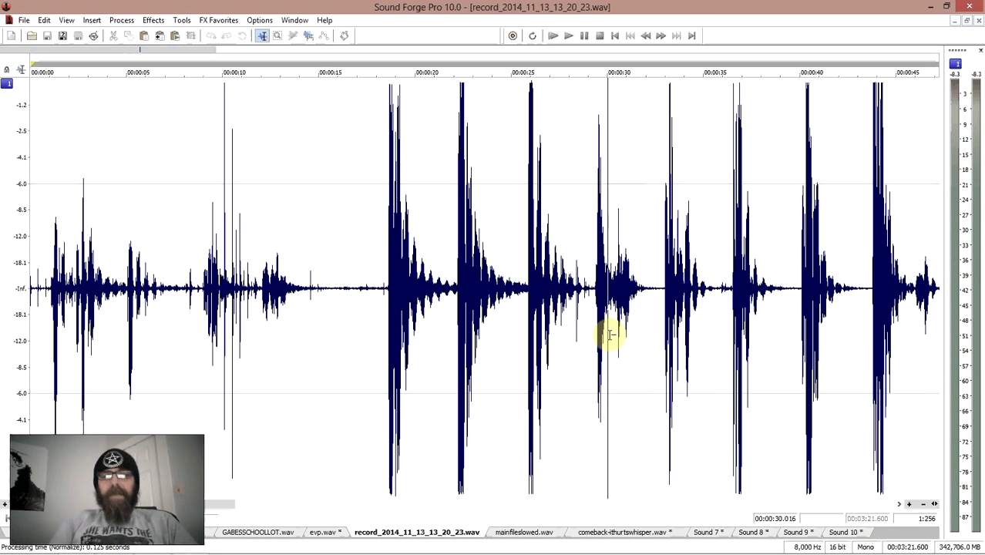
left_click(607, 532)
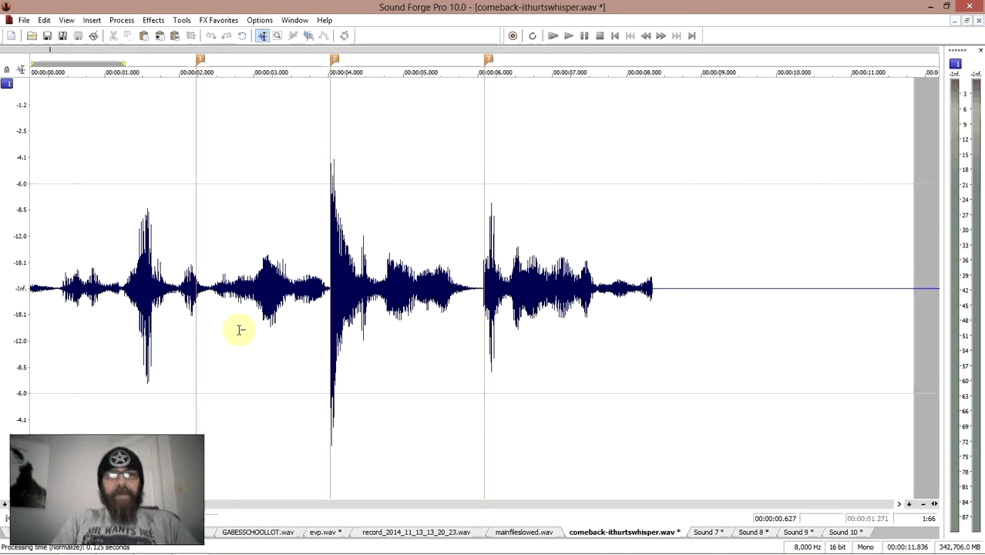
- In mainfileslowed.wav, select about 0:56–1:03 at the comebackkidwhisper marker and play it twice
left_click(524, 532)
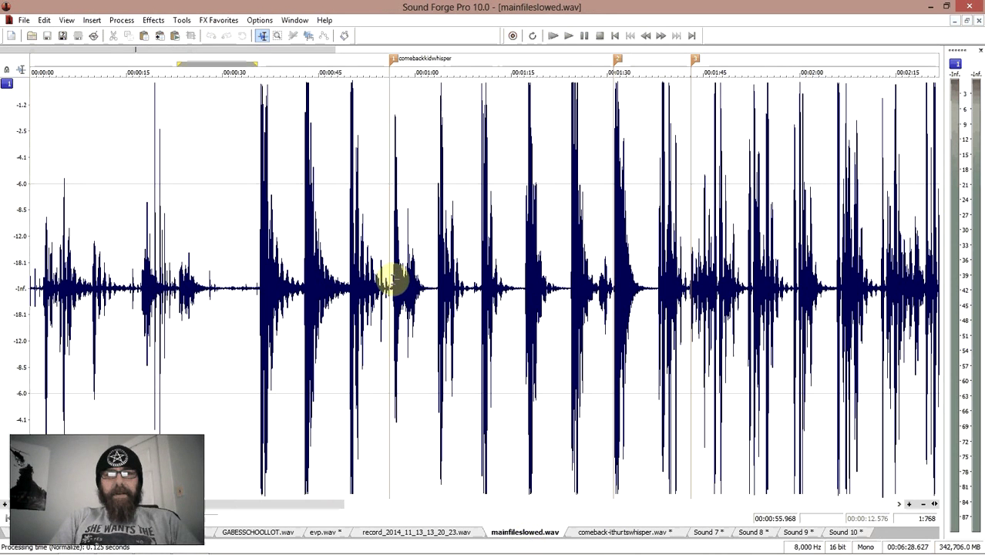
left_click_drag(390, 282, 435, 289)
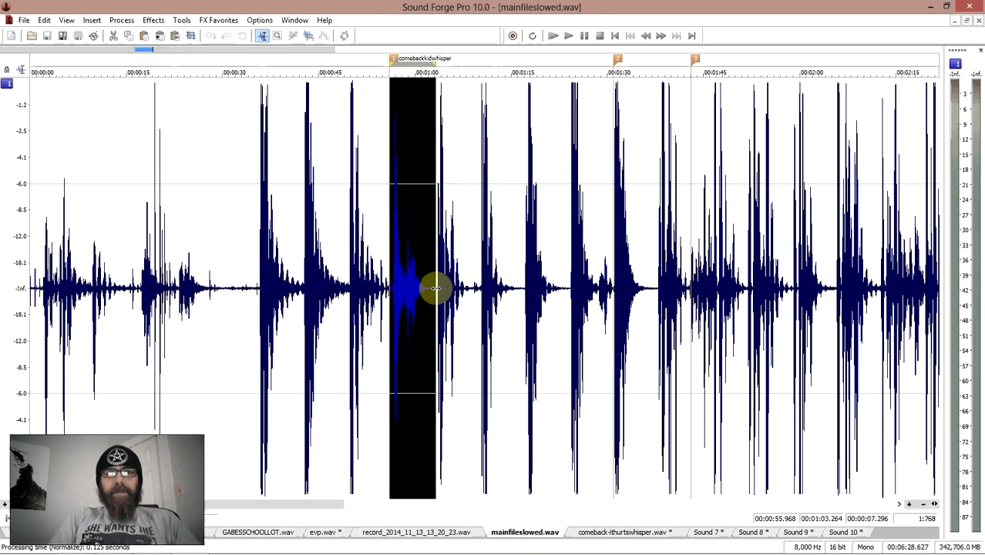
key("space")
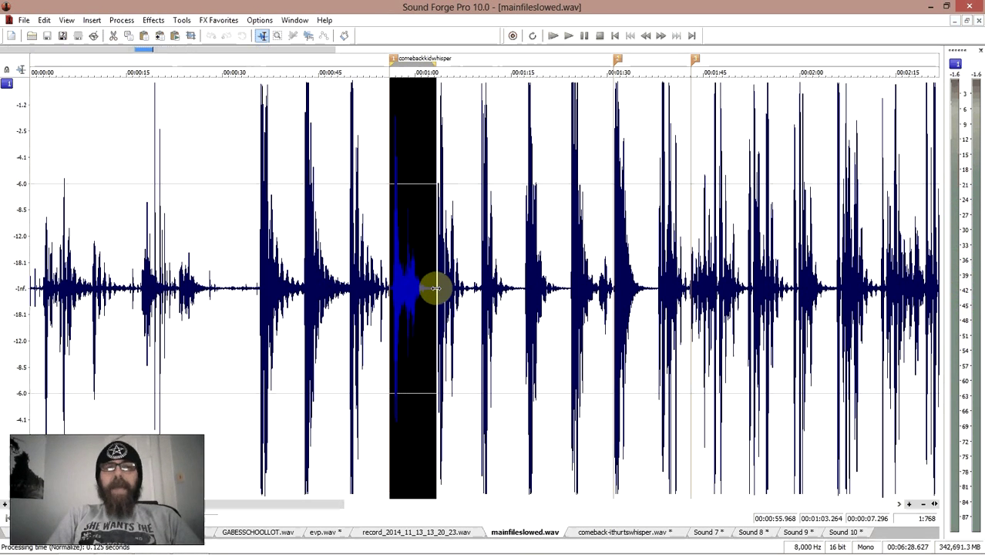
key("space")
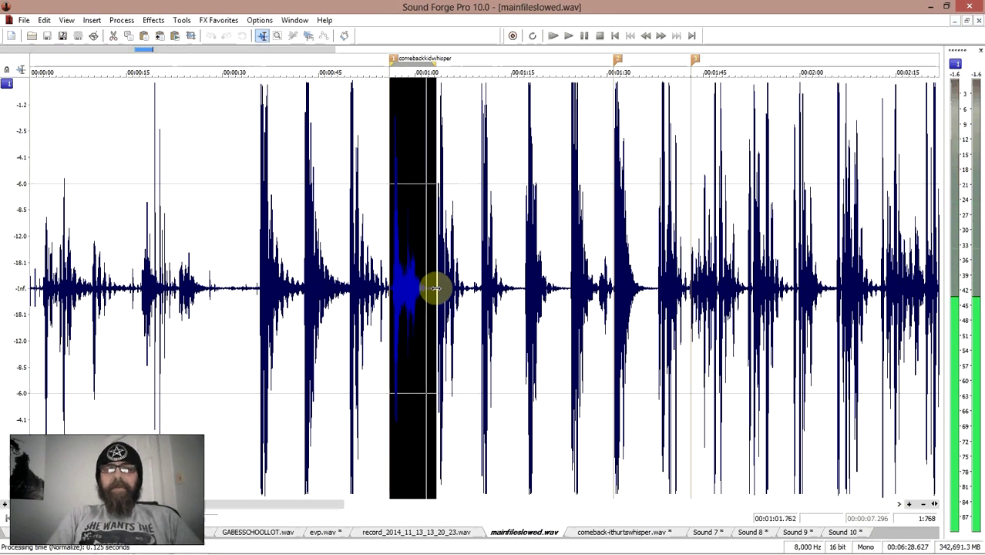
key("space")
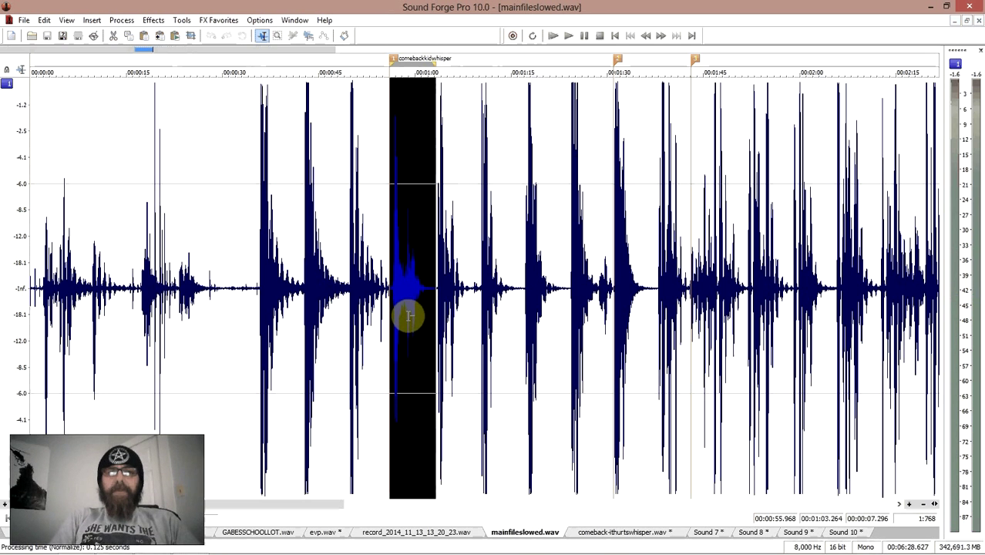
- In comeback-ithurtswhisper.wav, select the first four seconds and play them twice
left_click(603, 536)
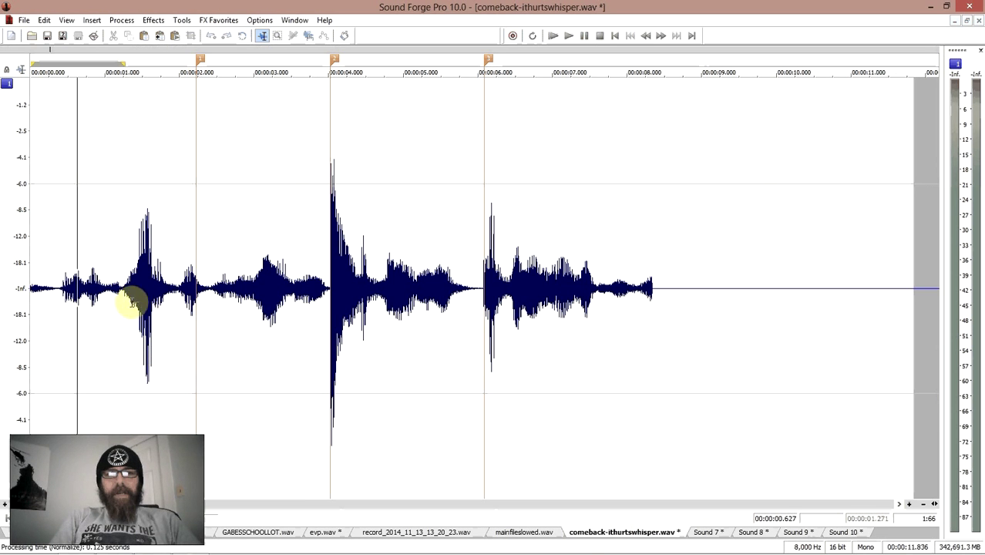
left_click_drag(326, 295, 36, 340)
key("space")
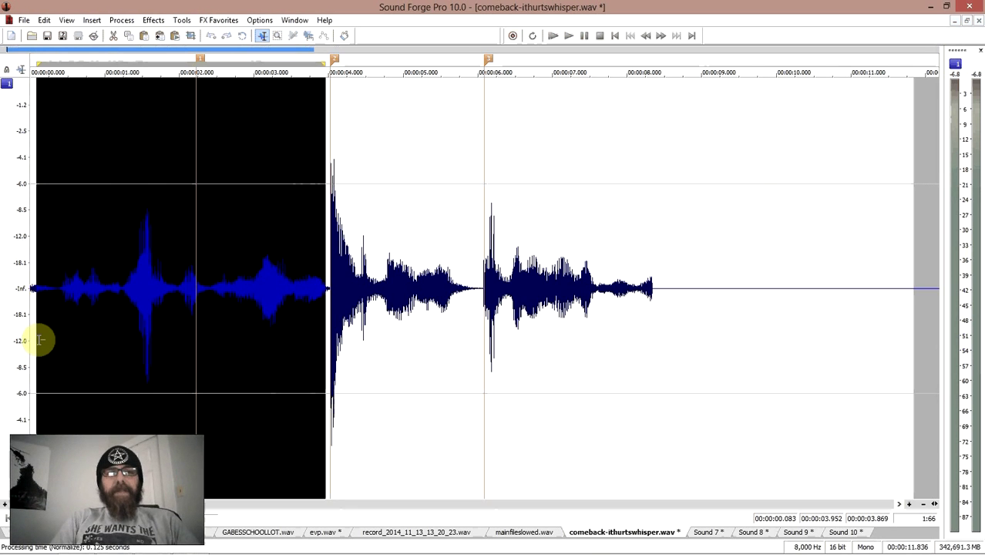
key("space")
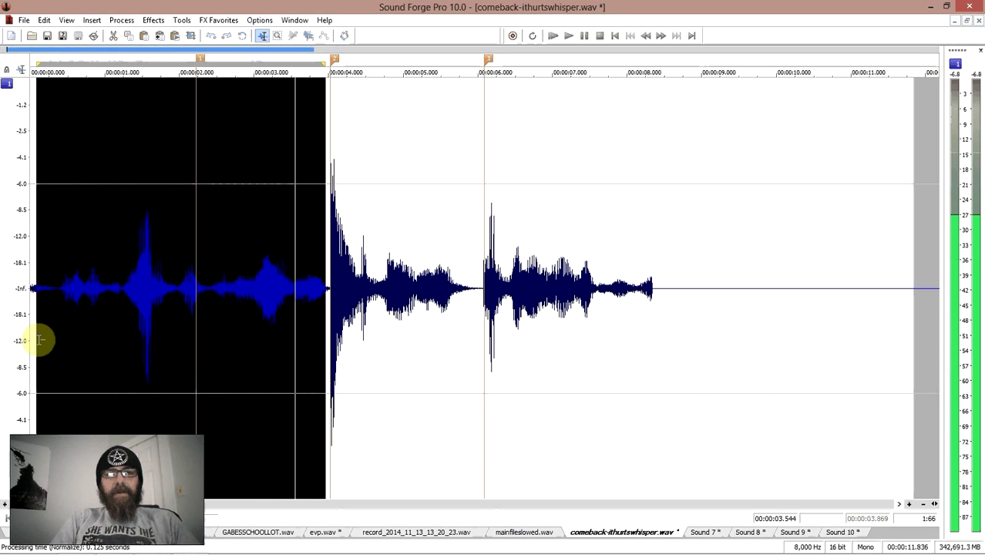
- Play from about 3.1 s, select 4–6 s, then select 0:56–1:03 in mainfileslowed.wav
left_click(264, 282)
key("space")
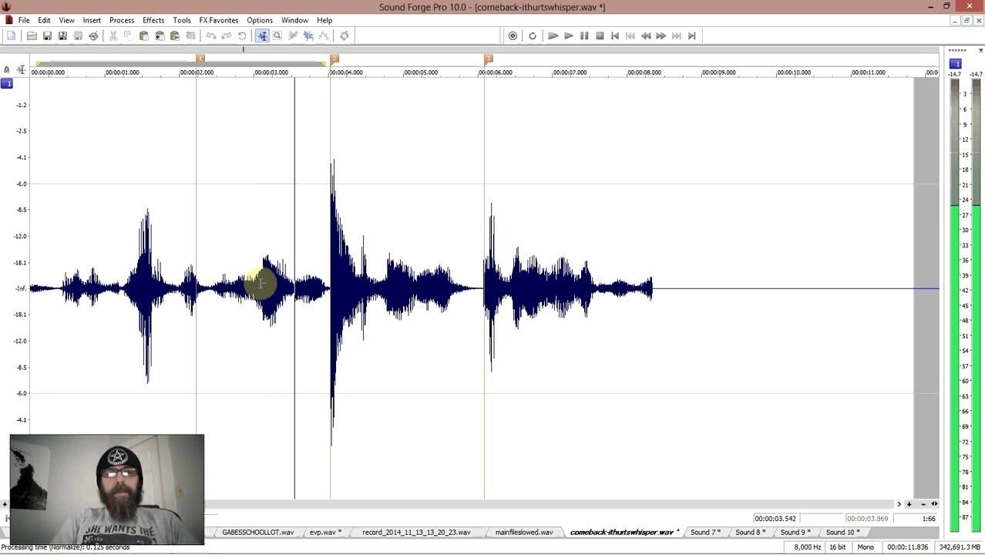
left_click(260, 283)
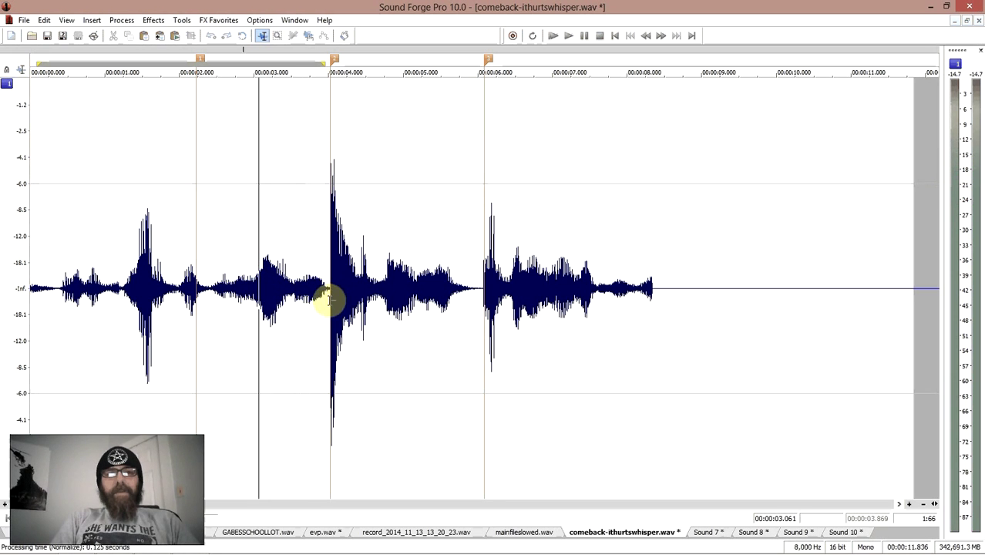
left_click_drag(330, 297, 484, 341)
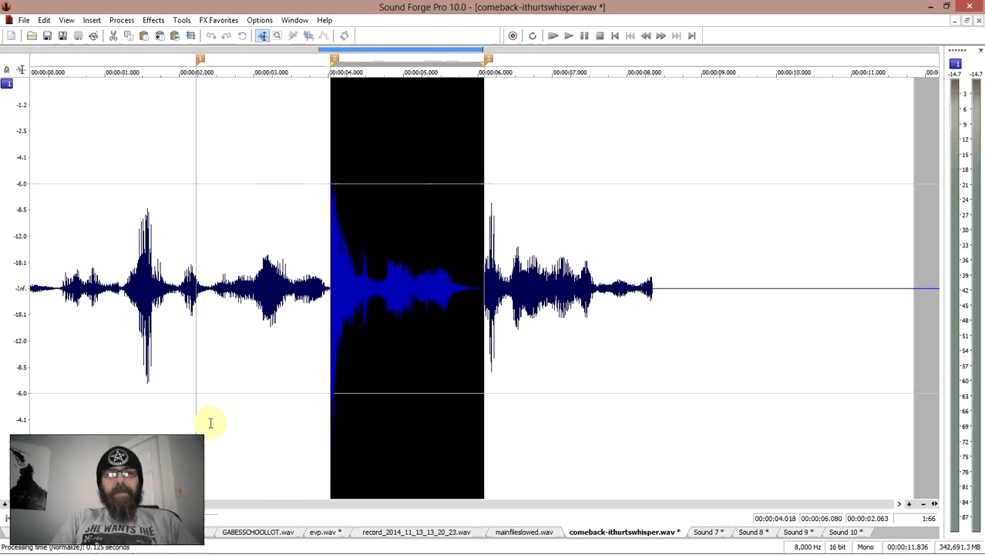
left_click(508, 534)
left_click_drag(389, 305, 436, 315)
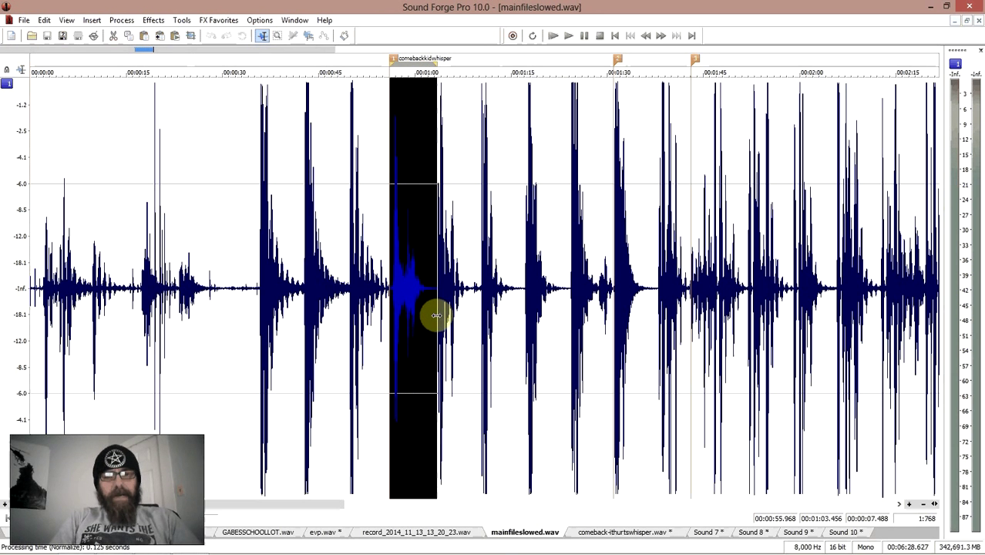
- Copy the 0:56–1:03 whisper section into a new Sound 11 file and play it
key("ctrl+c")
key("ctrl+e")
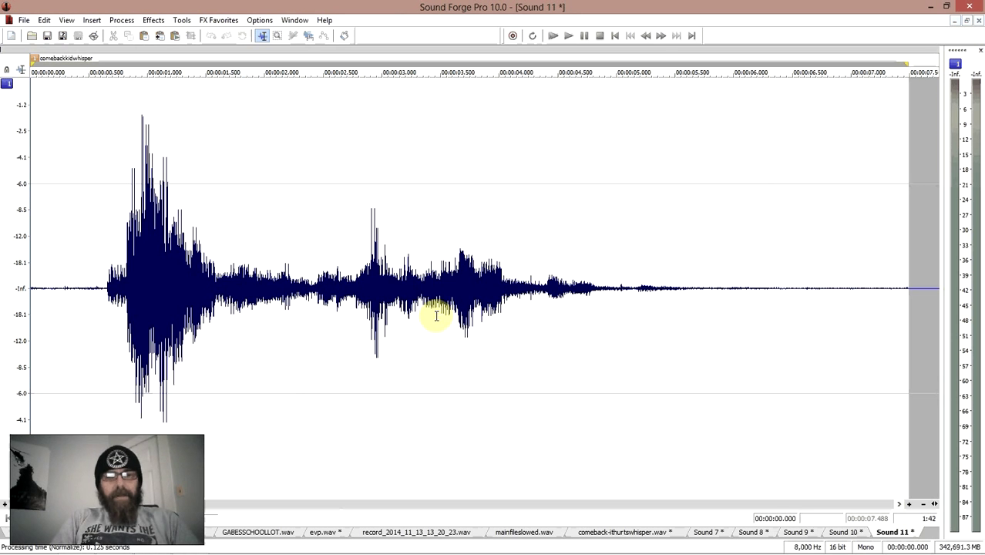
key("ctrl+a")
key("space")
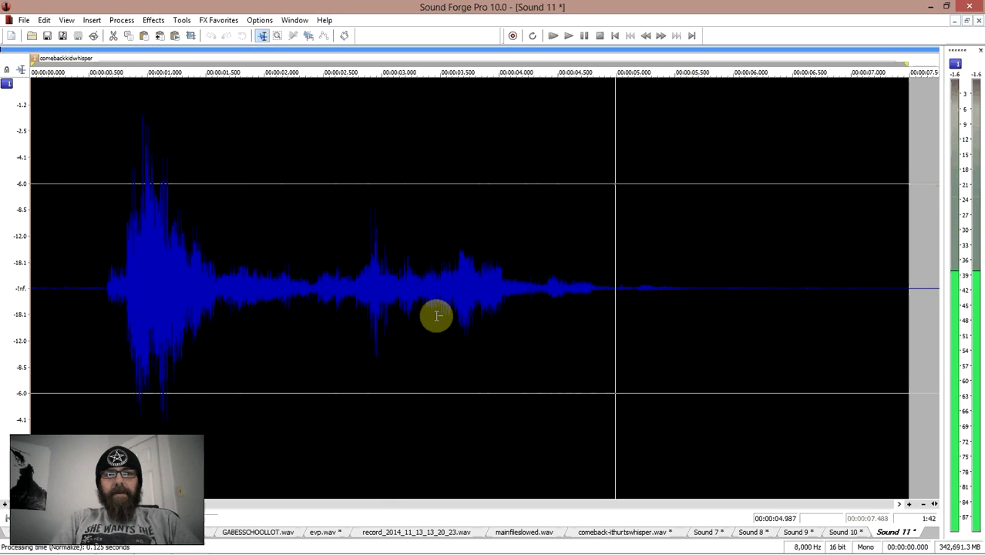
- Play from 0.64 s, then select and play from 0.3 s to the end, deselecting near 4.4 s
left_click(106, 295)
key("space")
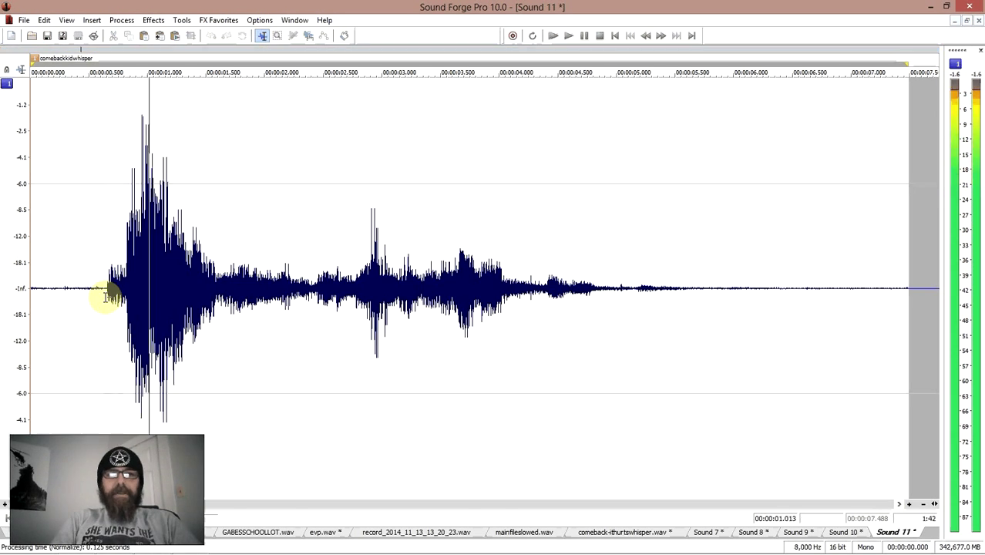
key("space")
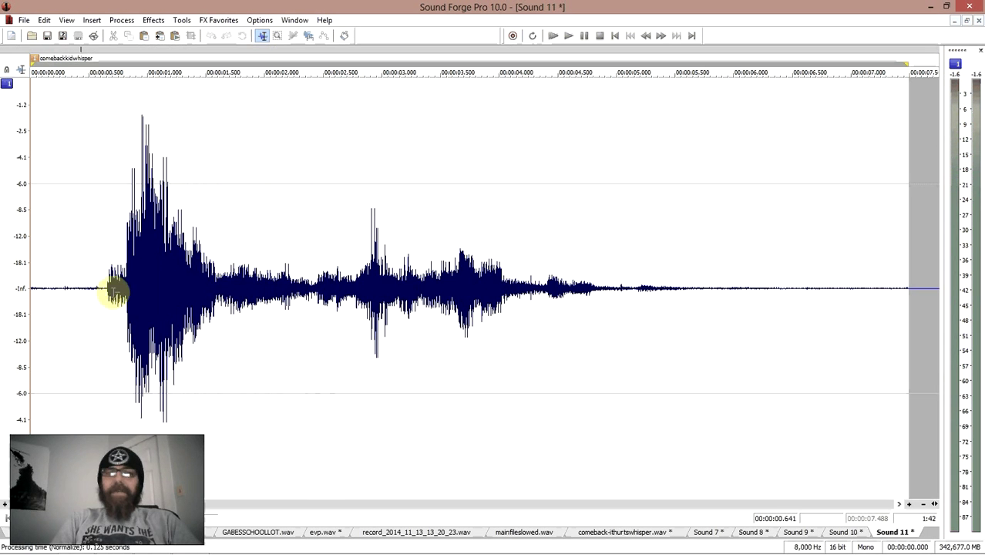
left_click_drag(110, 285, 362, 310)
left_click(66, 280)
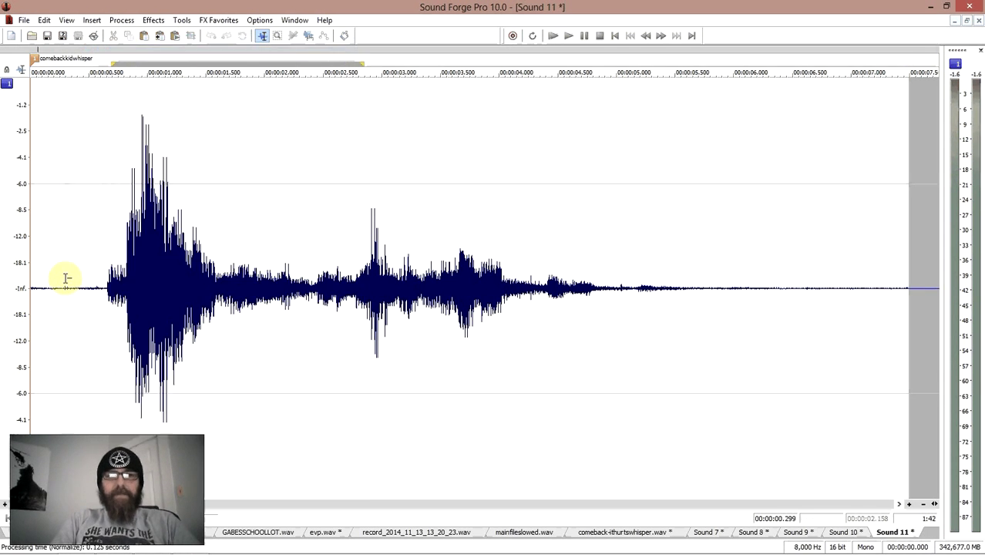
left_click_drag(67, 278, 935, 215)
key("space")
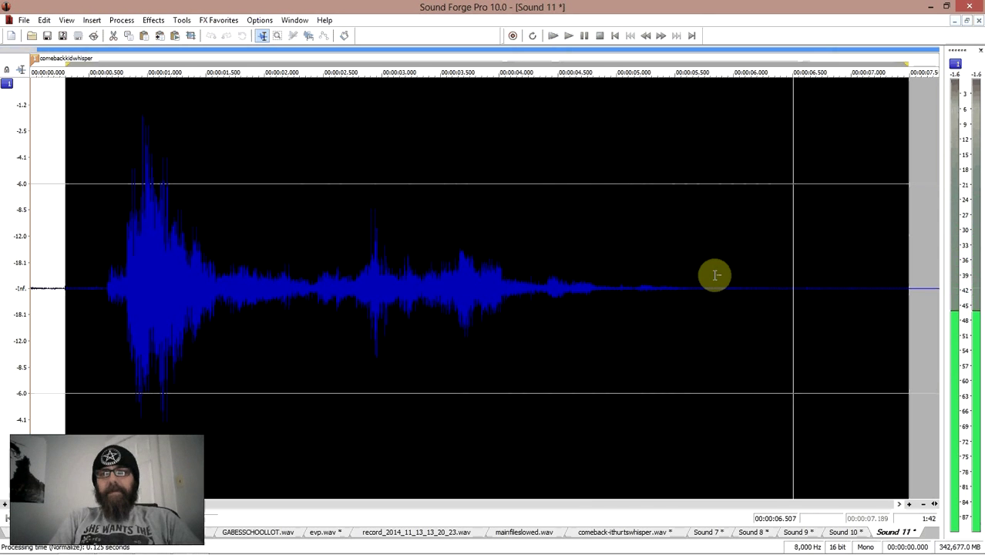
left_click(549, 296)
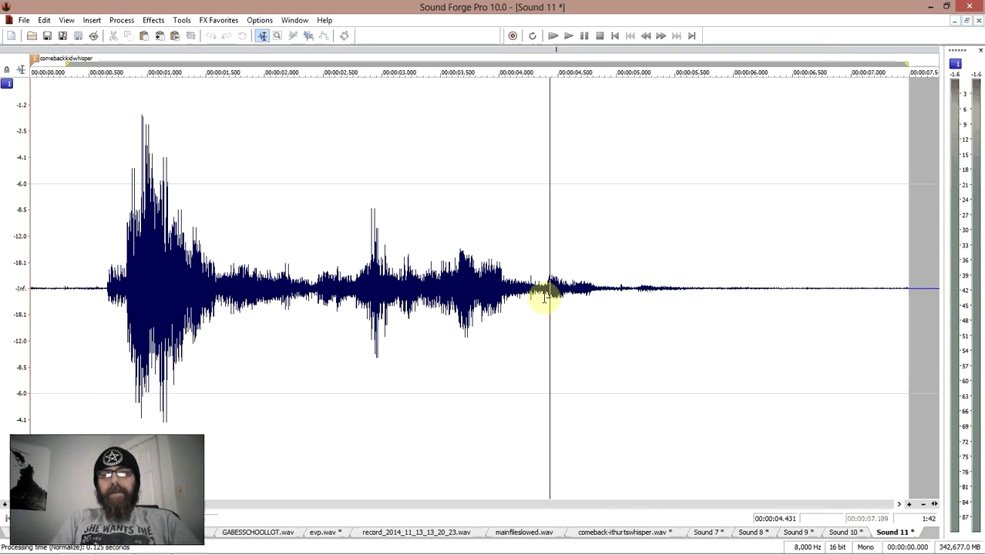
- Select the quiet tail from 4.384 s to the clip's end and open the Process menu
left_click_drag(544, 296, 935, 297)
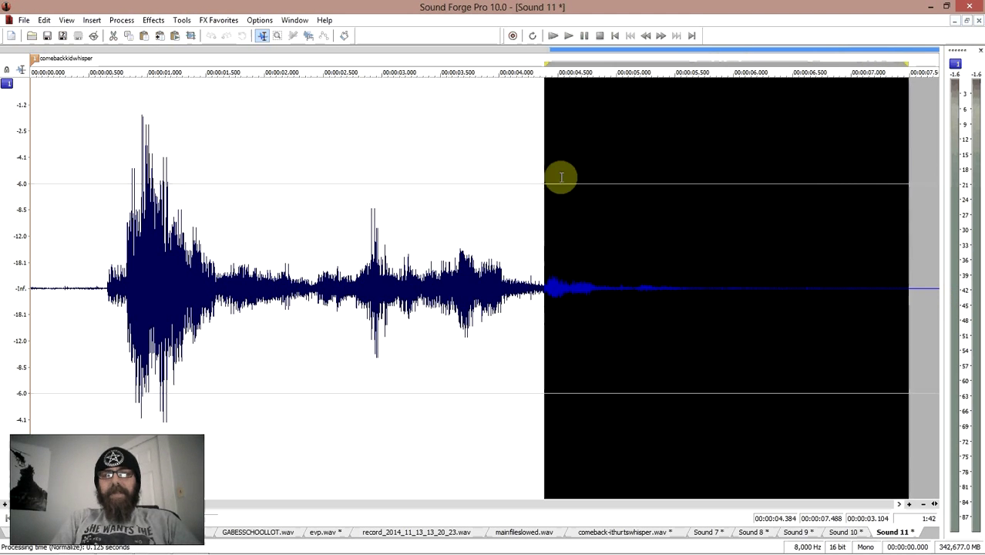
left_click(118, 23)
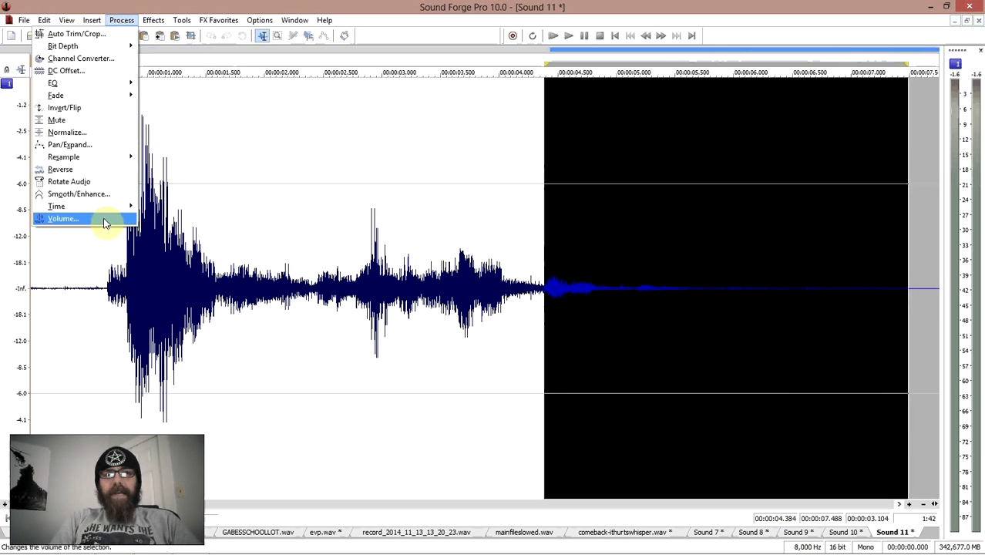
- Normalize the tail from 4.384 s and play it back from 4.384 s
left_click(88, 132)
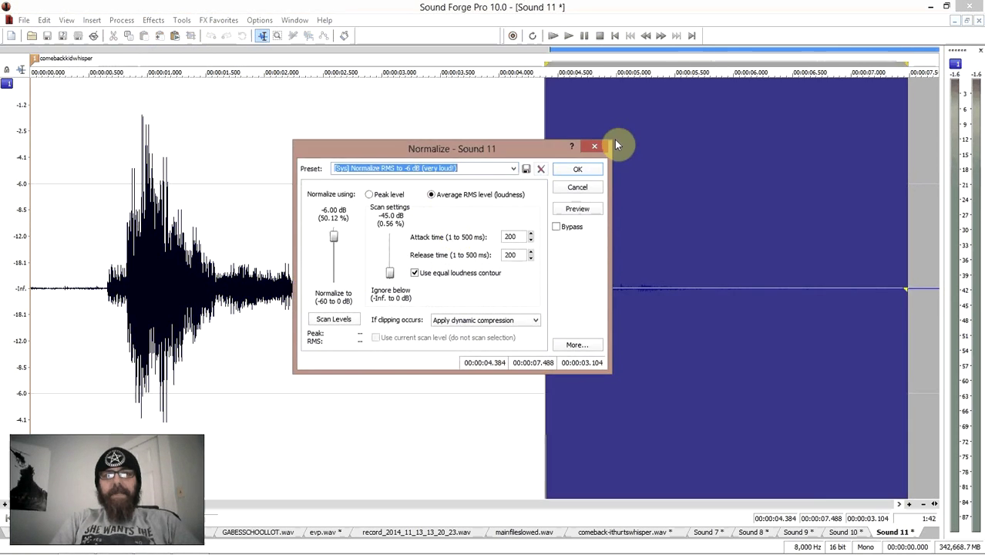
left_click(570, 171)
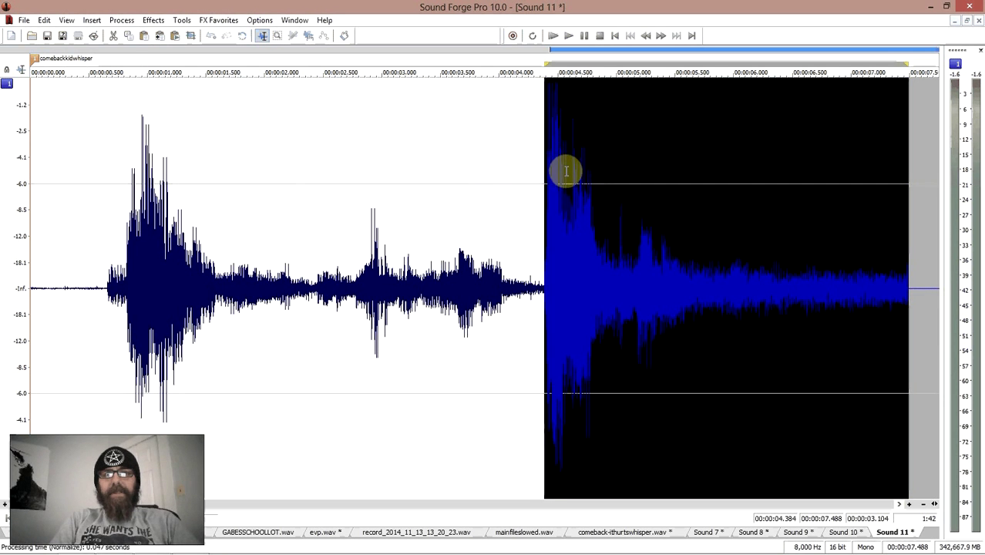
left_click(544, 282)
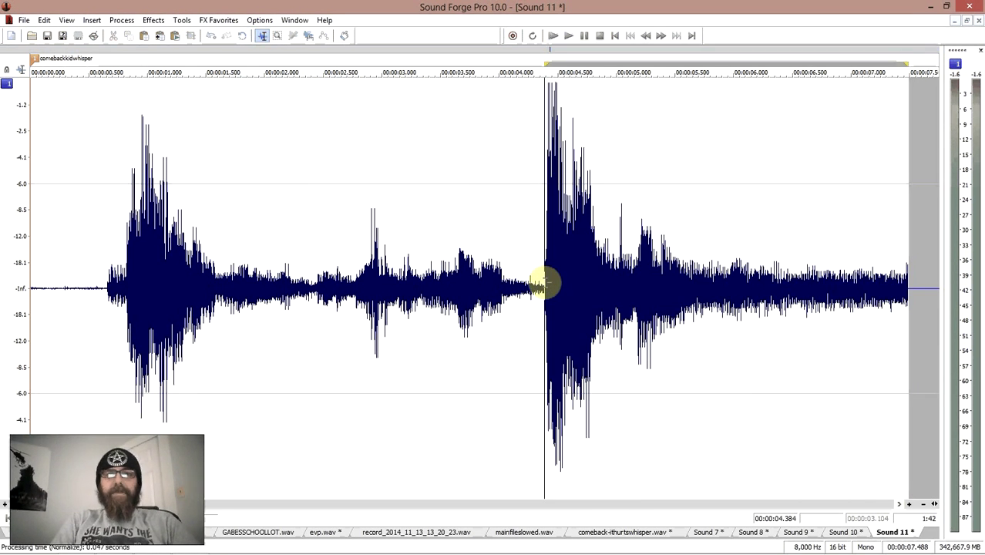
key("space")
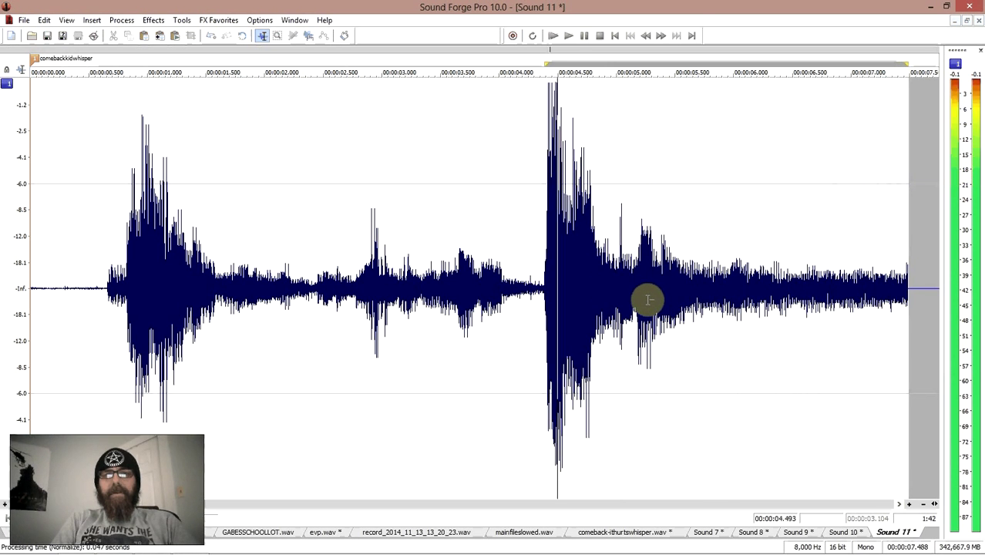
key("space")
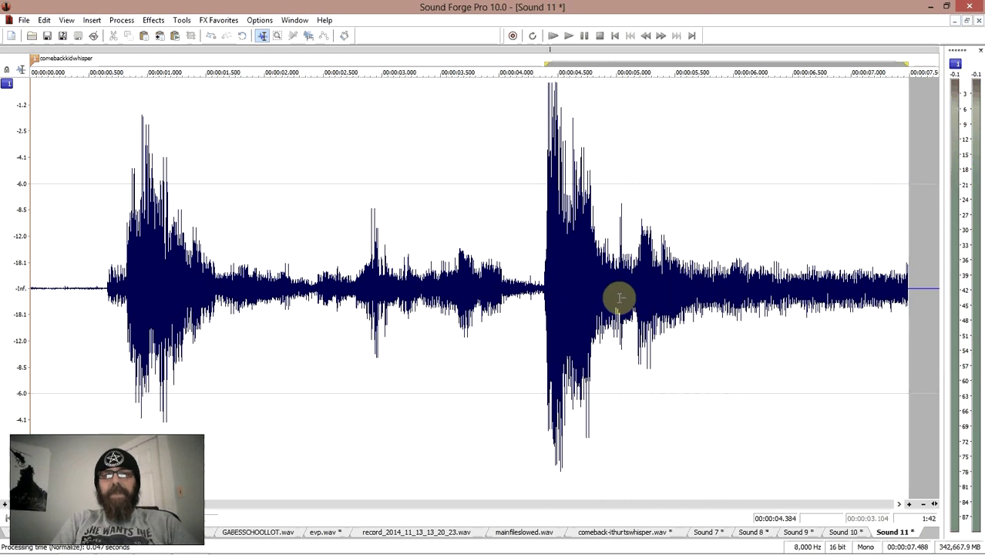
- Select from 4.956 s to the end of the clip and play it twice
left_click(611, 285)
left_click_drag(611, 285, 923, 283)
key("space")
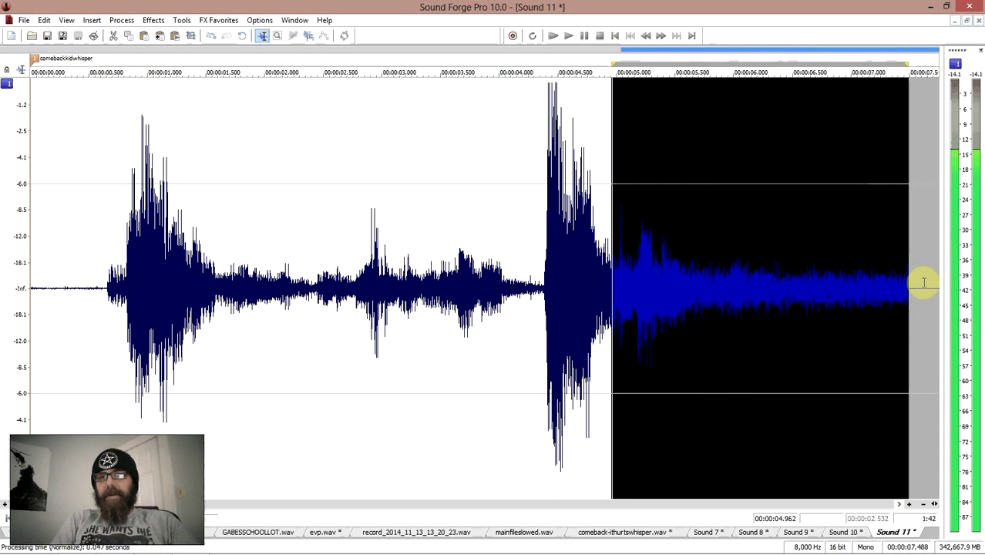
key("space")
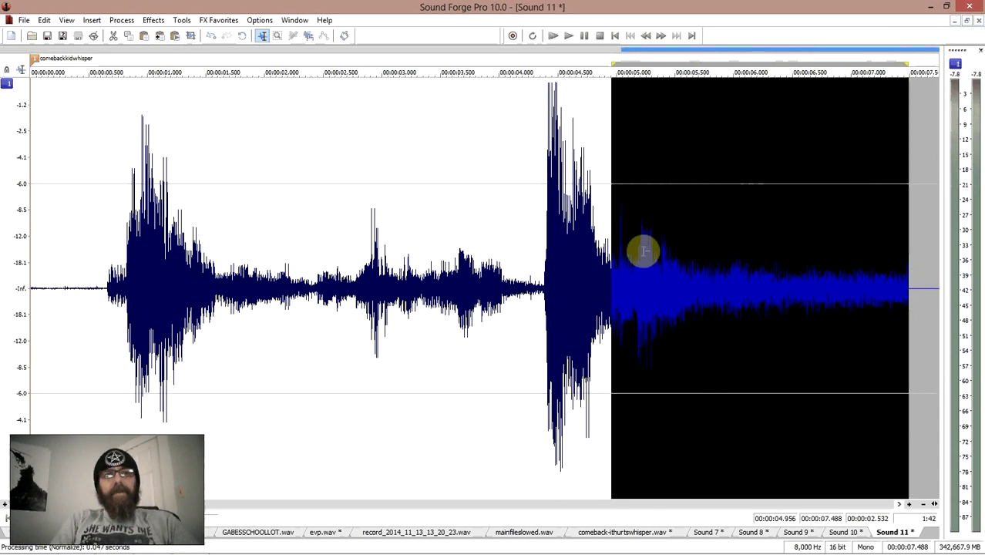
- Apply a 20-band Graphic EQ, cutting bands like 28 Hz to -Inf, keeping 56 Hz and 320 Hz
left_click(153, 21)
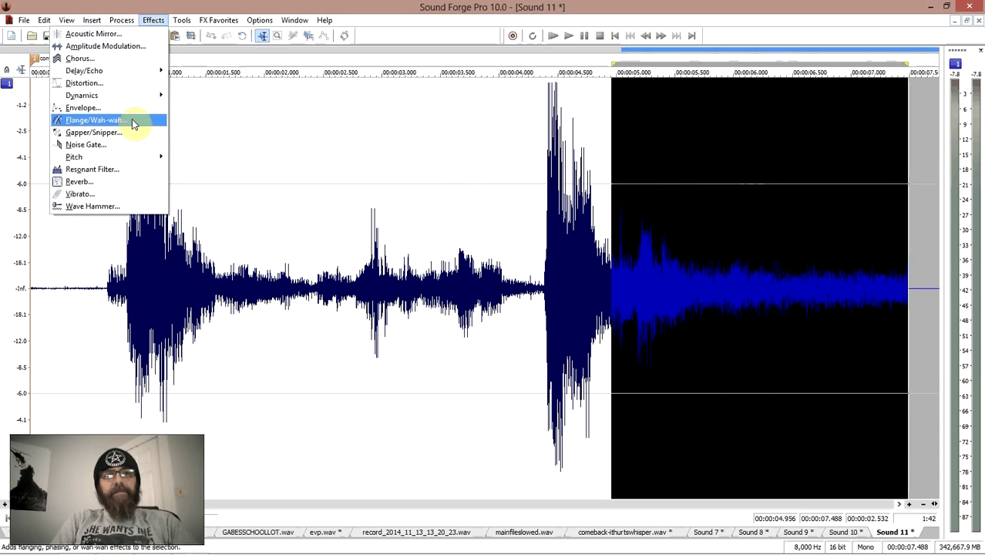
mouse_move(181, 24)
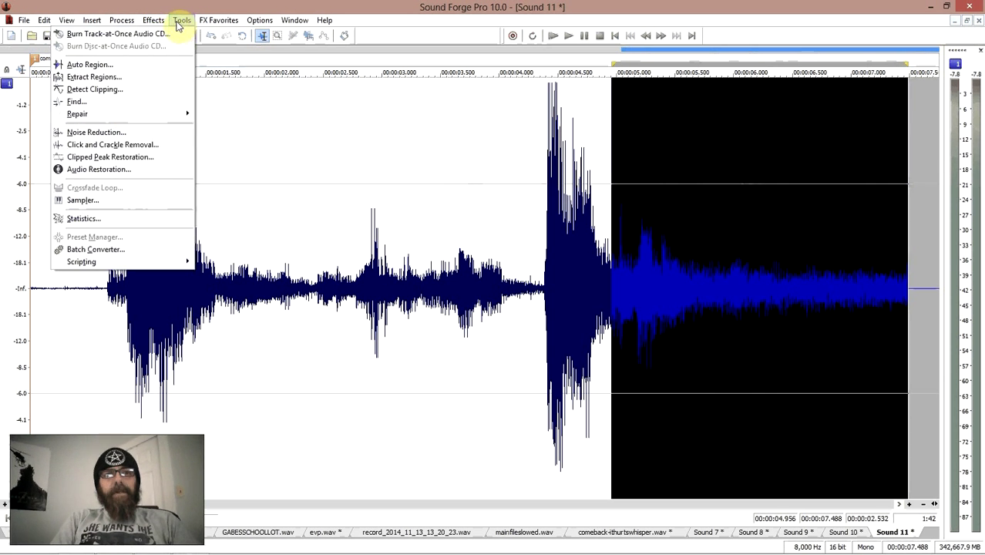
mouse_move(120, 22)
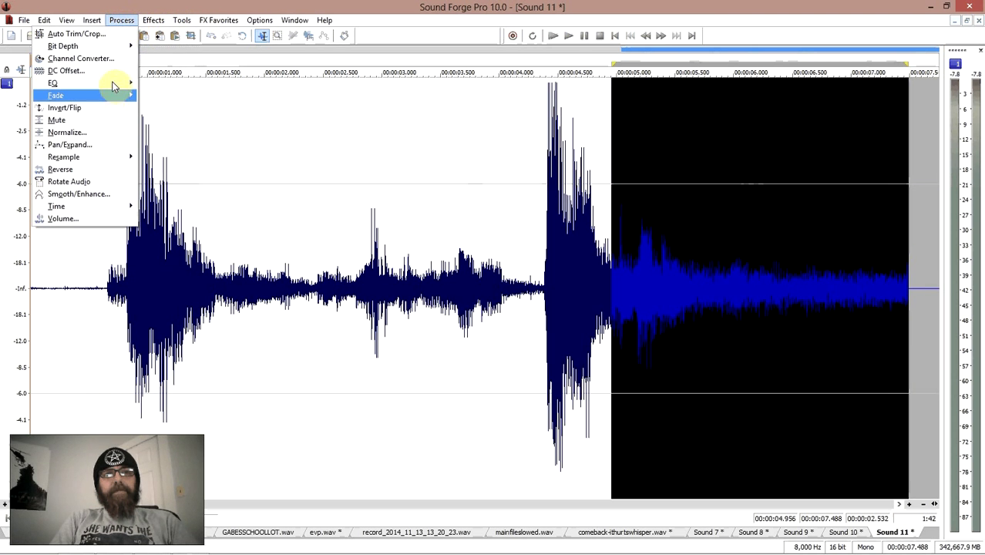
left_click(154, 83)
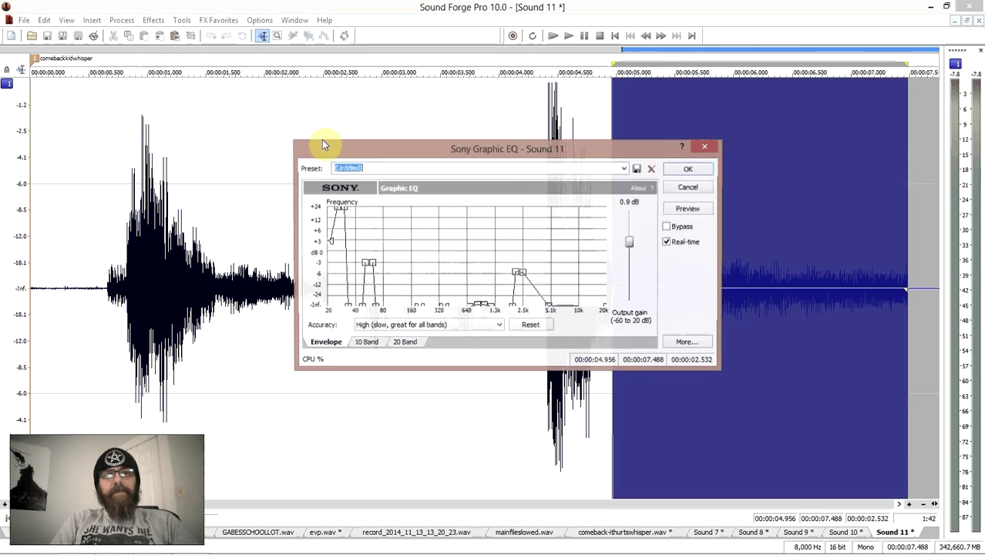
left_click(406, 343)
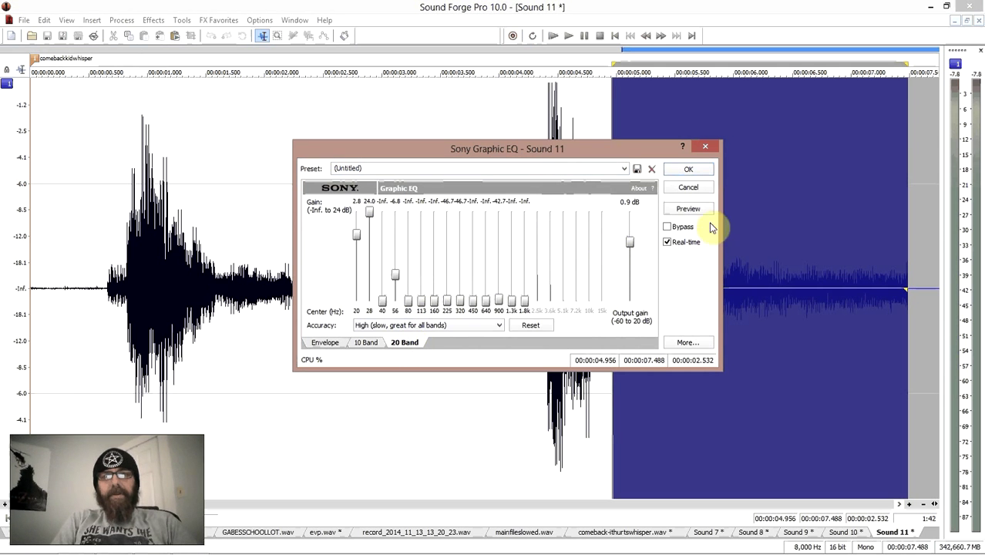
left_click(688, 210)
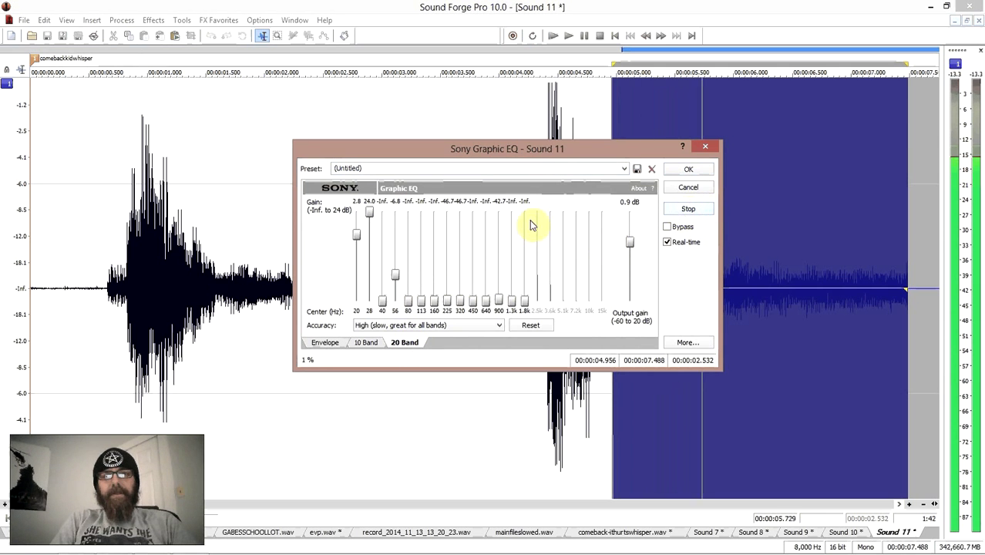
left_click_drag(372, 213, 353, 329)
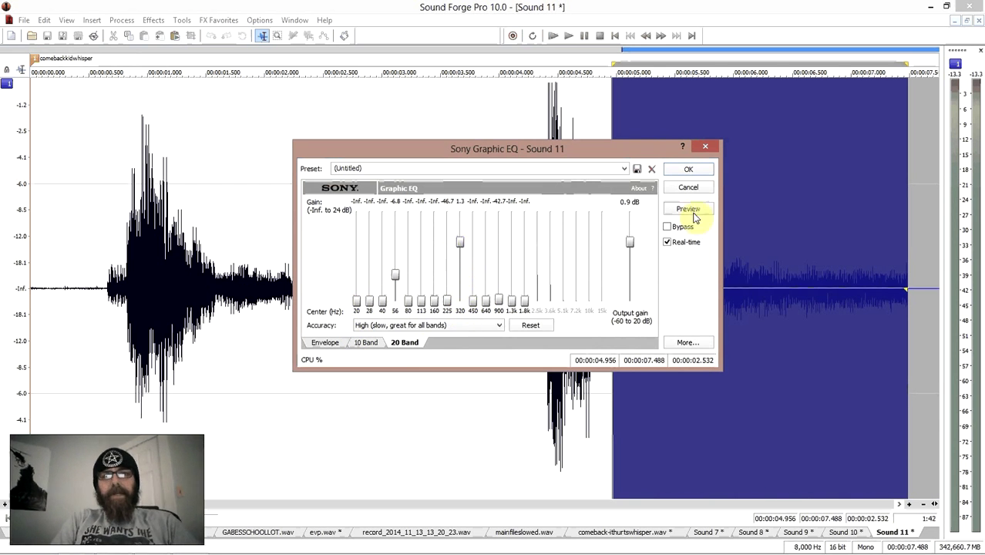
left_click(688, 210)
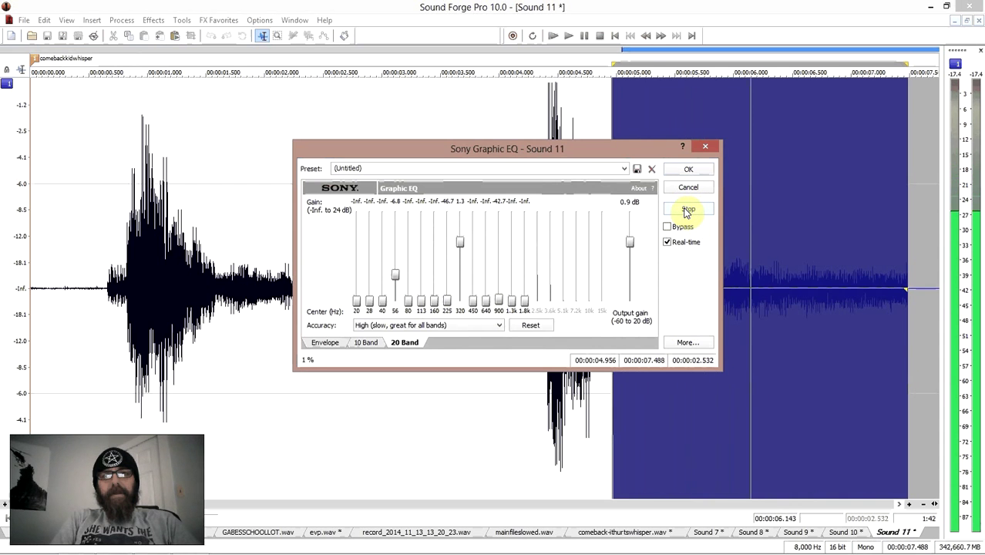
left_click(688, 169)
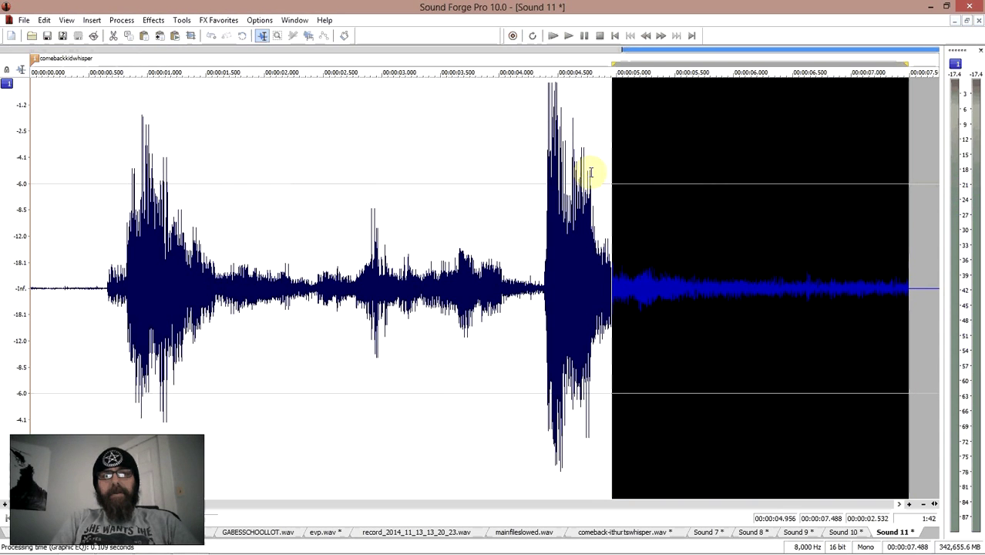
- Boost the volume of the filtered section by 7.54 dB
left_click(120, 21)
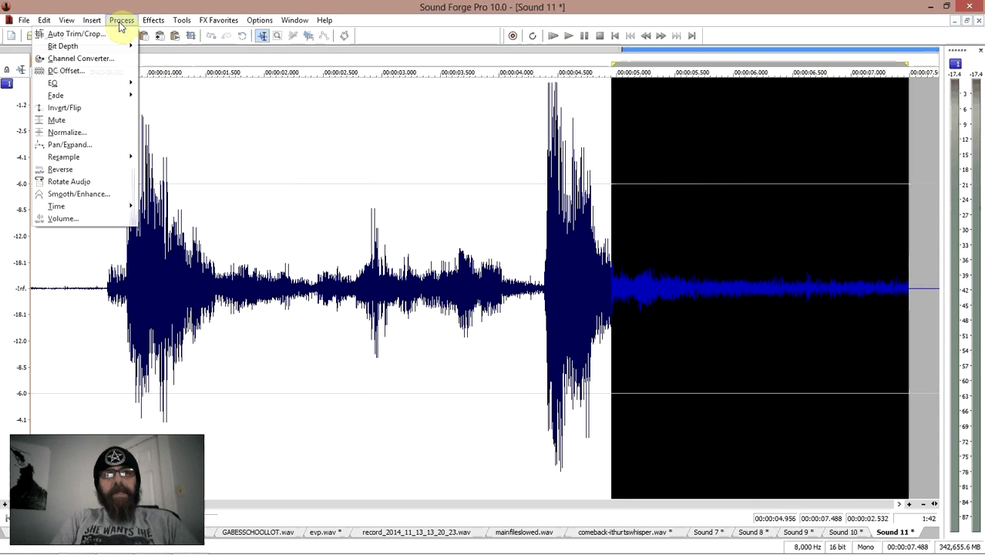
left_click(94, 223)
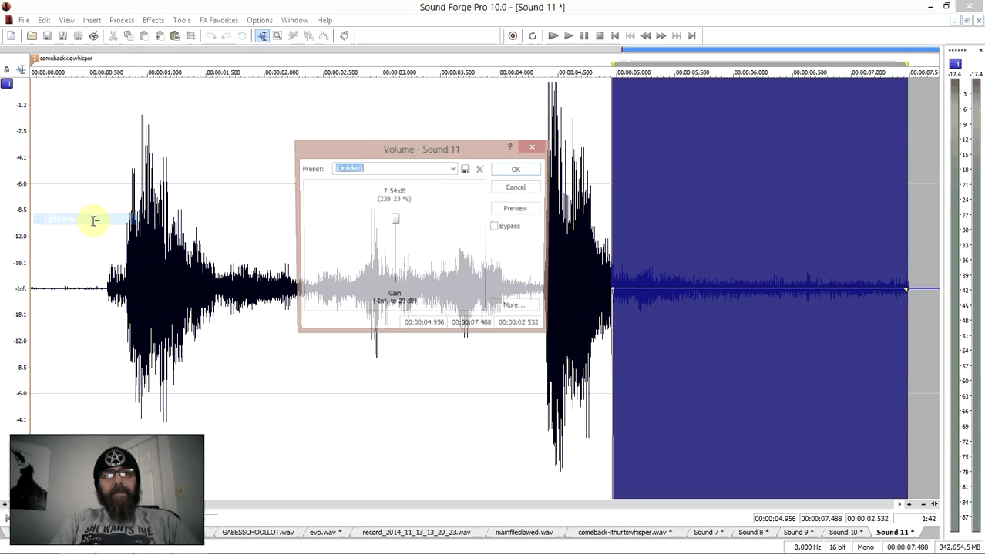
left_click(516, 170)
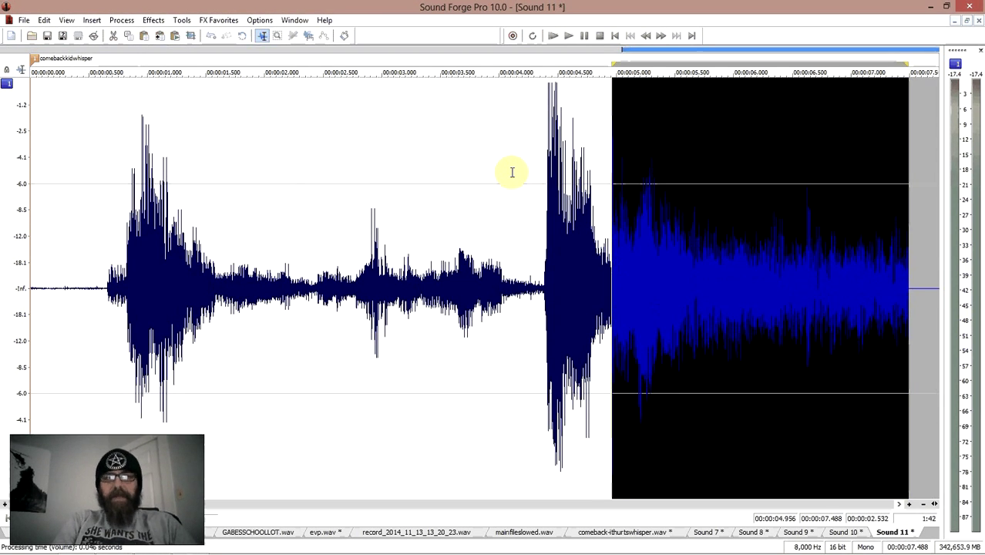
- Play the boosted selection twice, stopping after each listen
key("space")
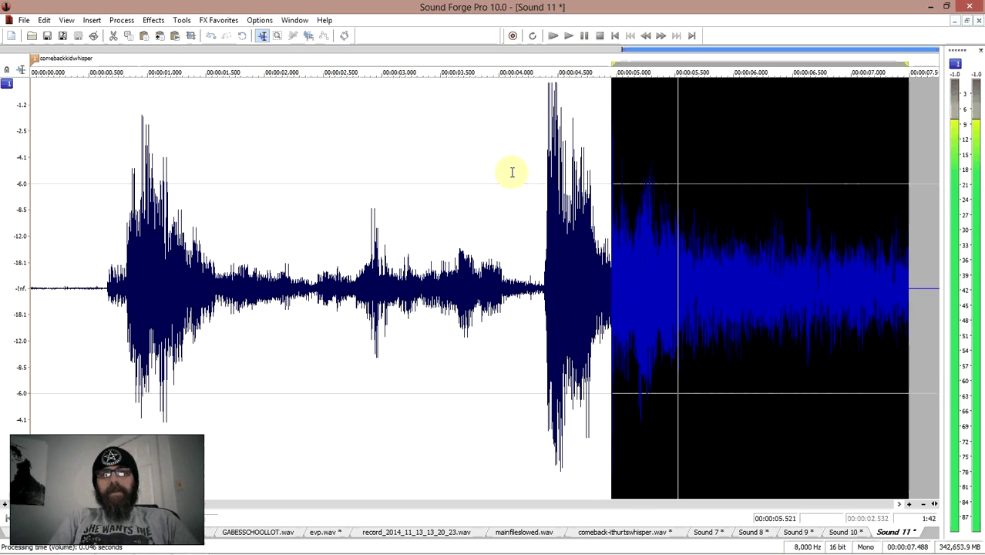
key("space")
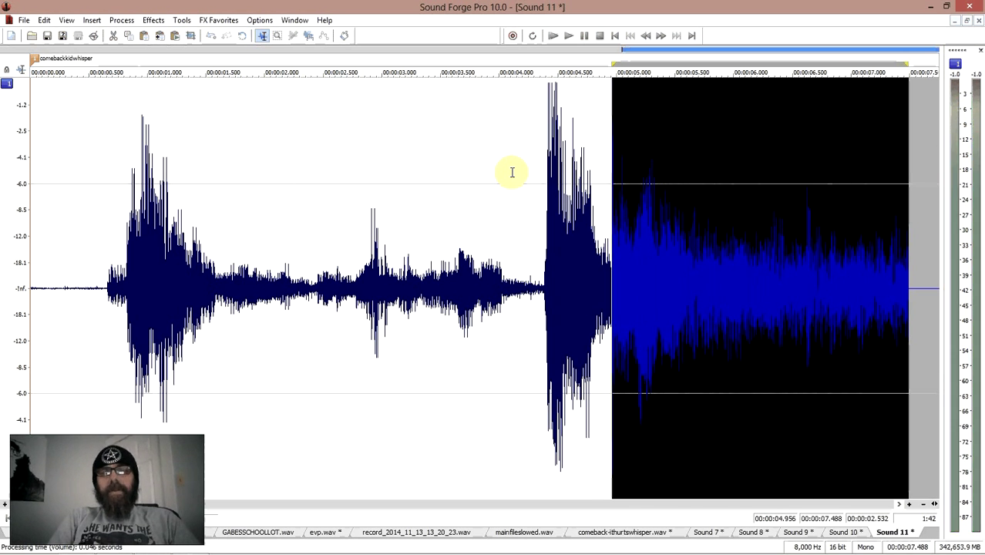
key("space")
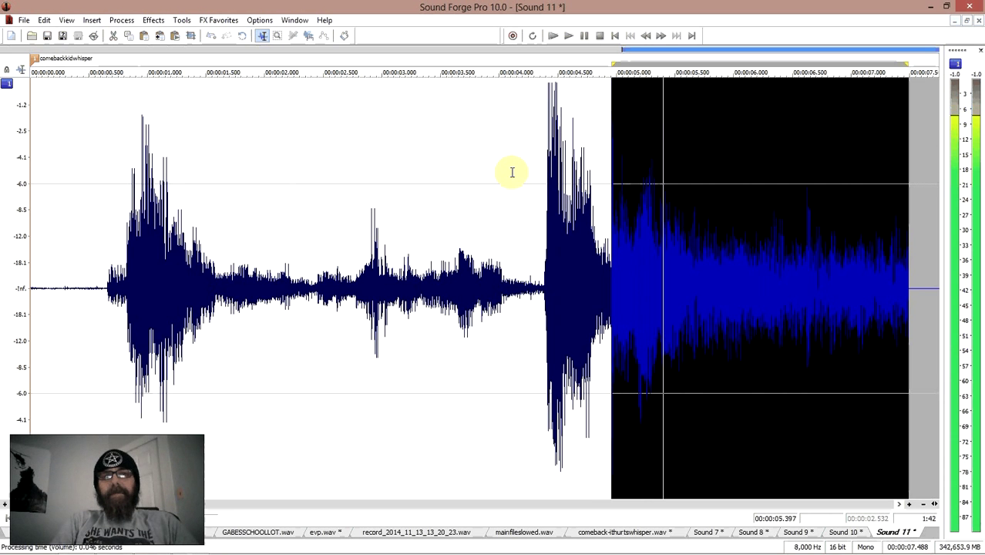
key("space")
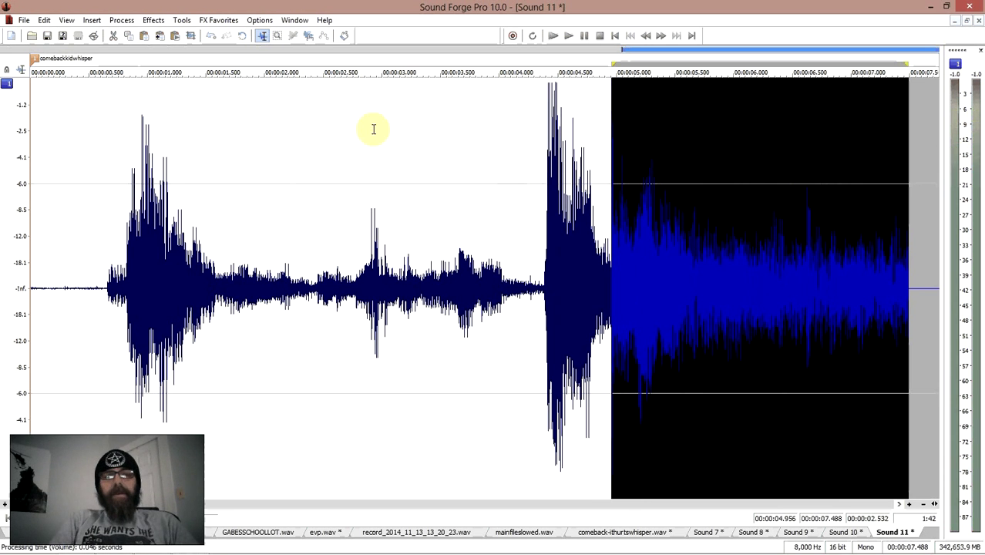
- Play Sound 11 from about 0.588 s, then bring up record_2014_11_13_13_20_23.wav
left_click(99, 277)
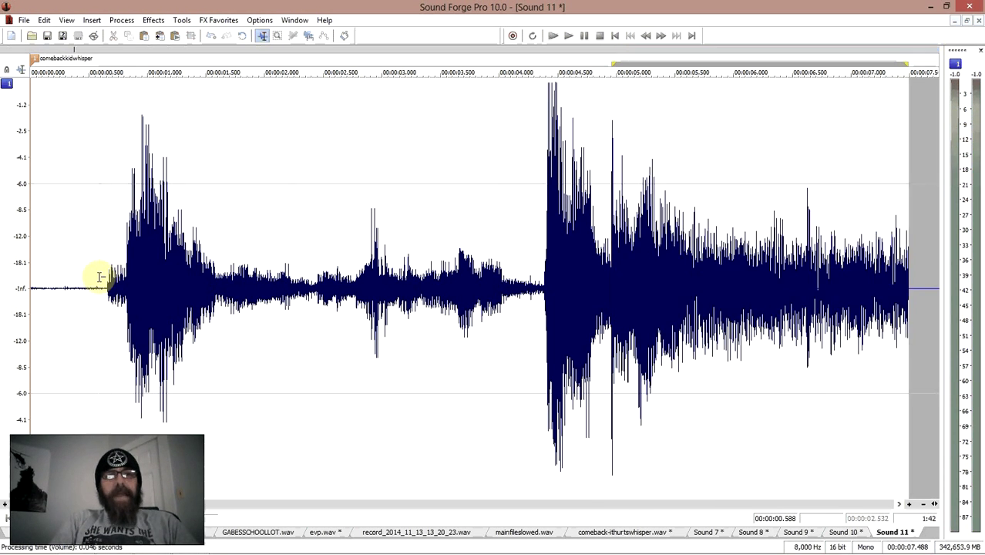
key("space")
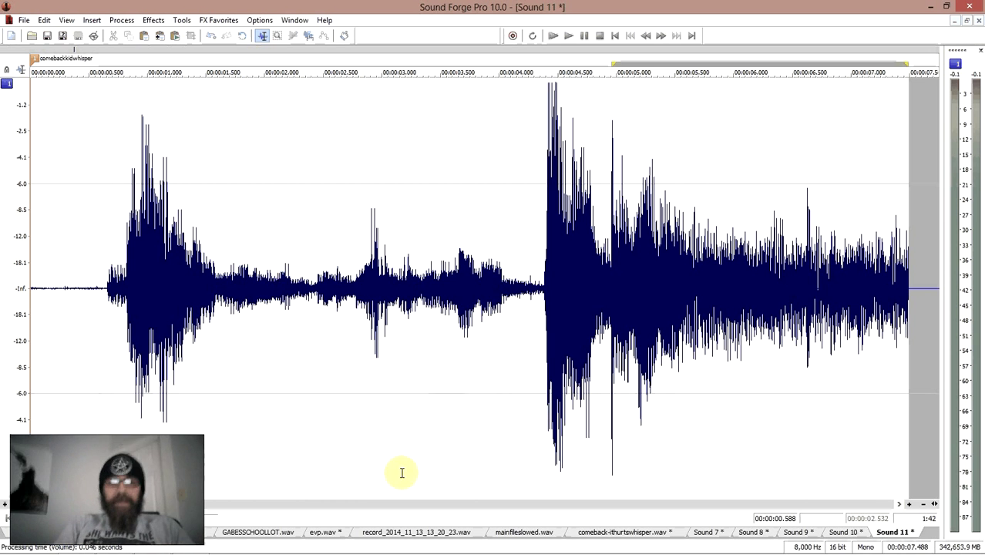
left_click(412, 532)
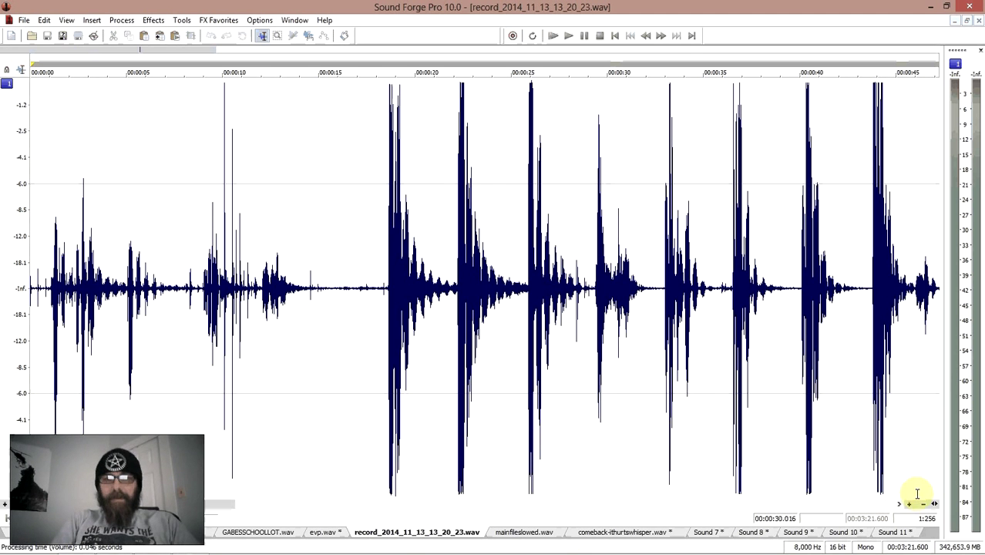
- In mainfileslowed.wav, replay from about 01:43, then select 01:43.008–01:52.128
left_click(526, 531)
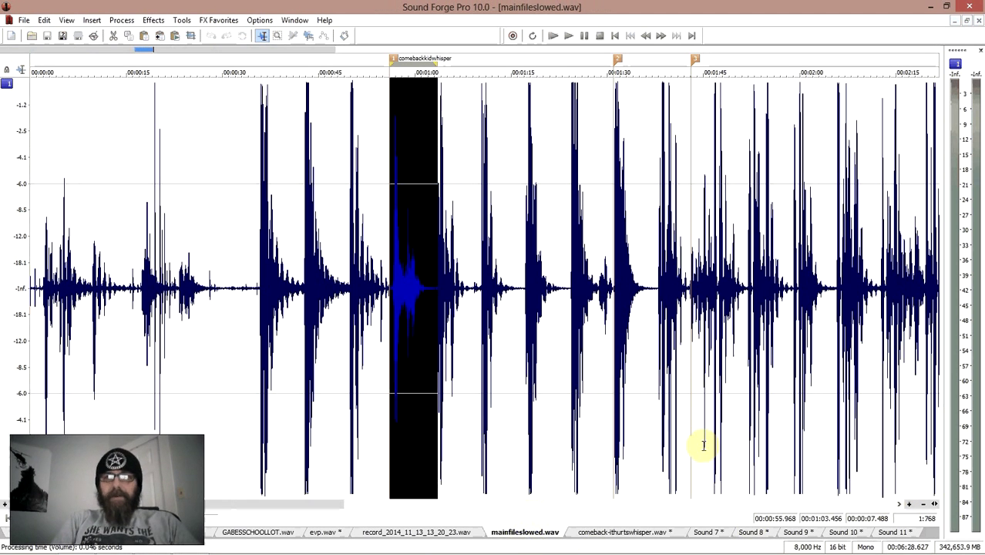
left_click(923, 505)
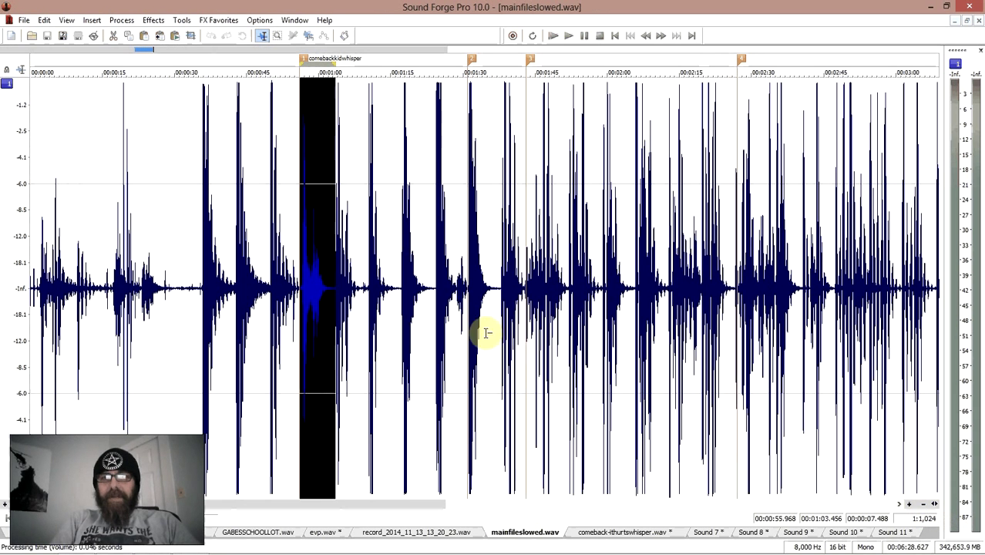
left_click(529, 330)
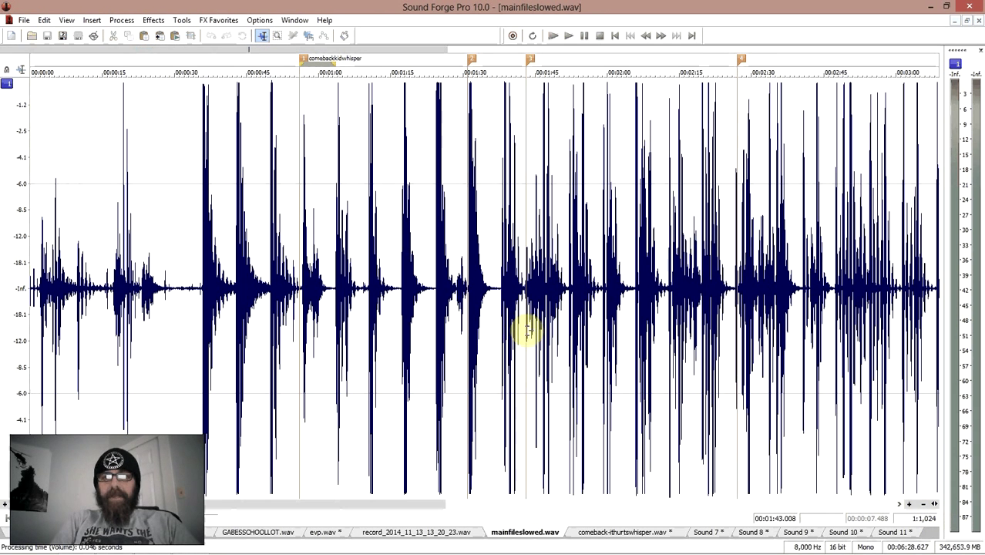
key("space")
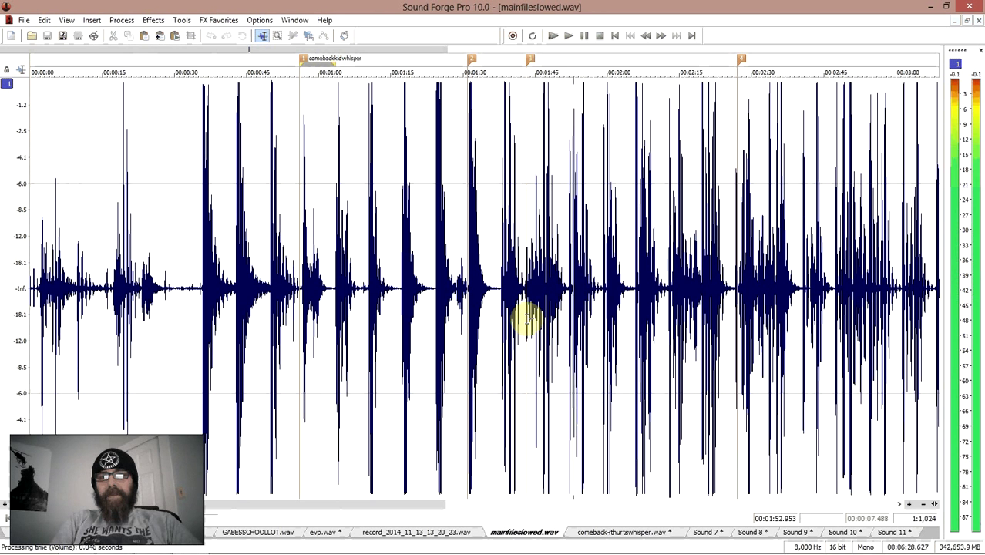
left_click(525, 317)
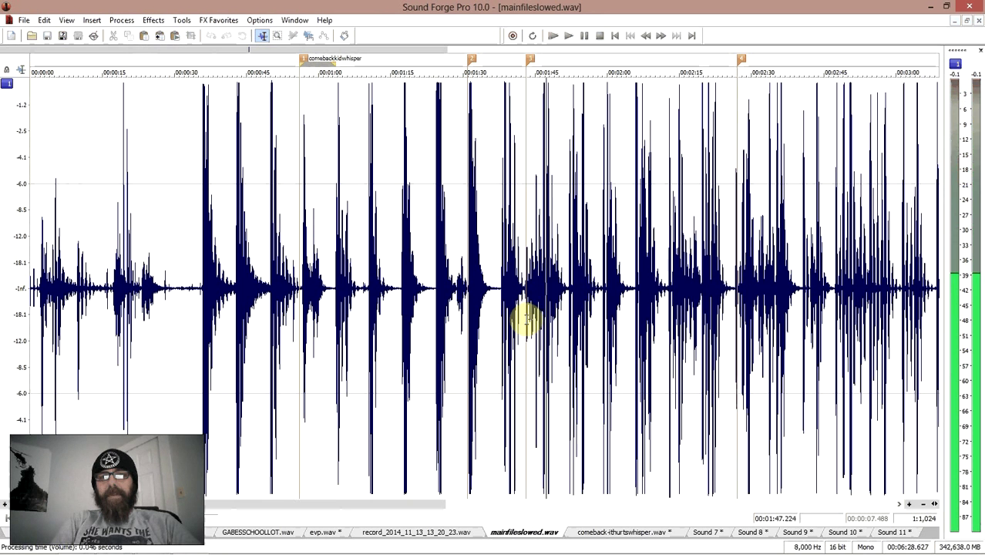
key("space")
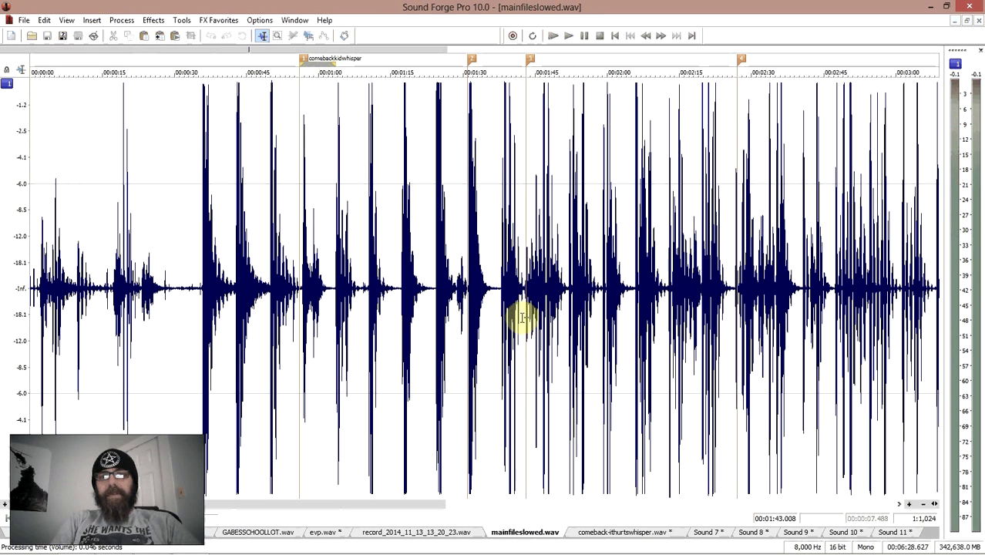
left_click_drag(522, 323, 568, 323)
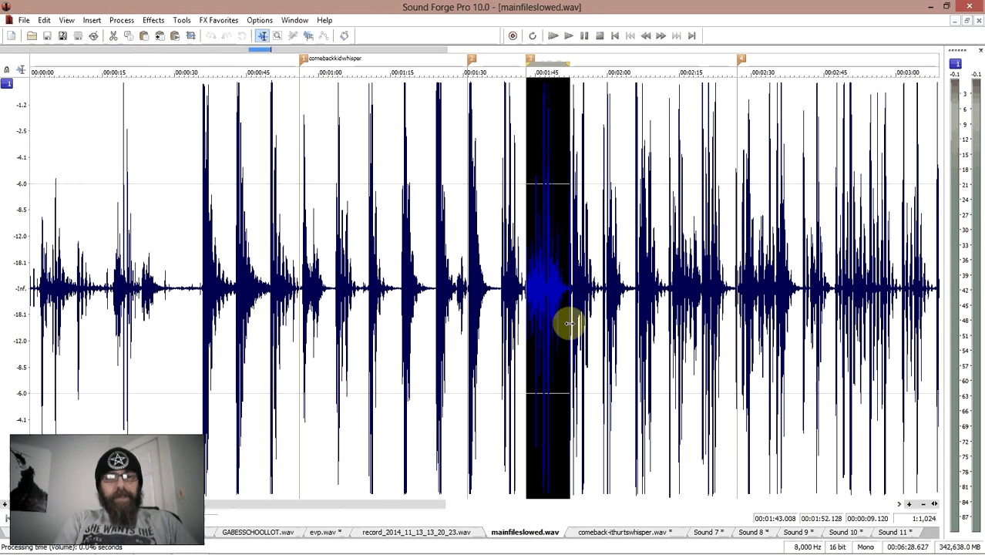
- Copy the 9.12-second selection, paste it as new file Sound 12 and play it
key("ctrl+c")
key("ctrl+e")
key("space")
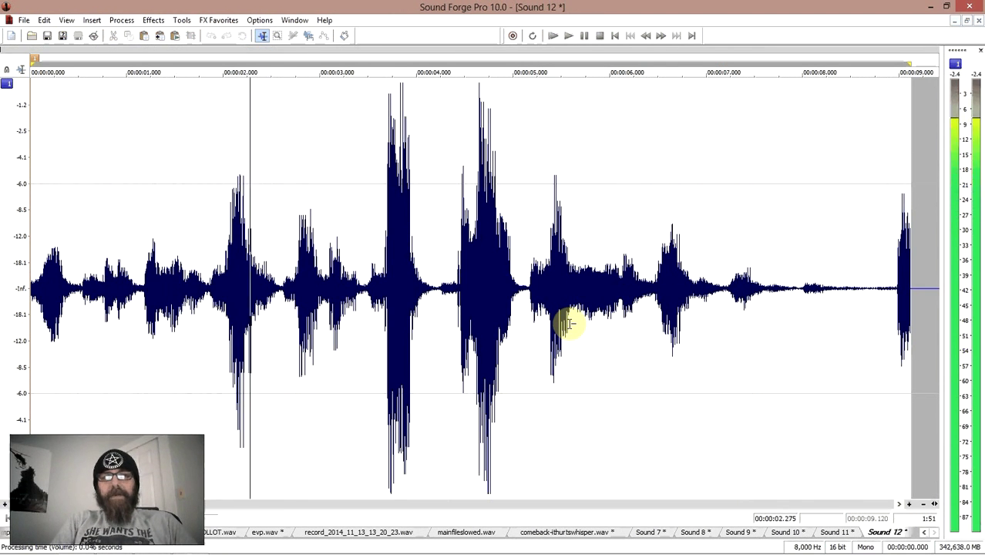
key("space")
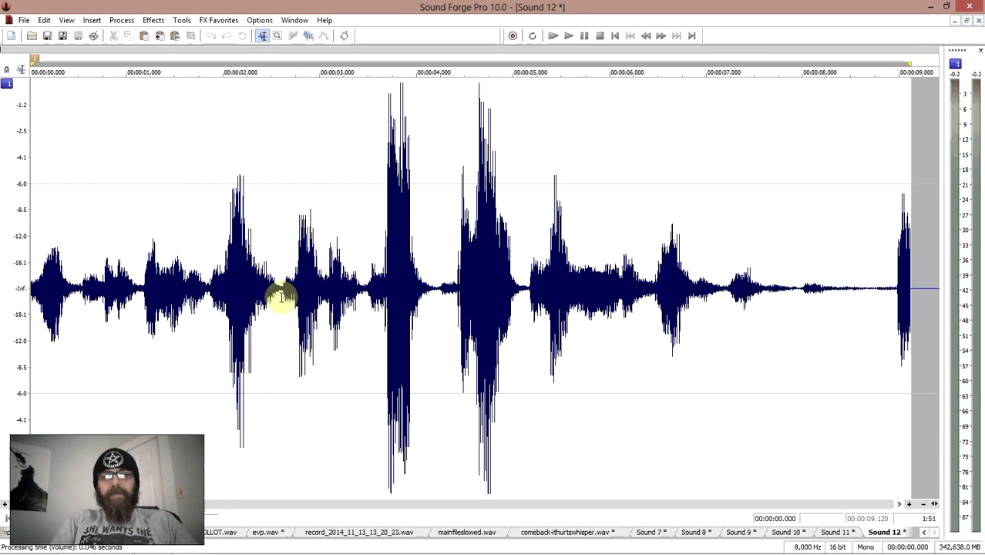
- Select Sound 12's passage from about 2.601 s to 4.227 s and play it
left_click_drag(282, 296, 378, 324)
key("space")
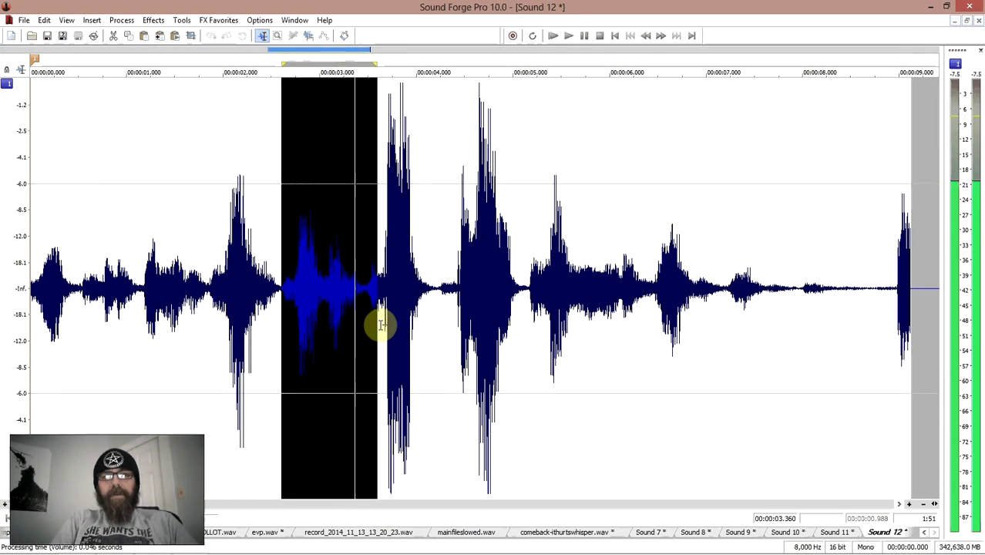
key("space")
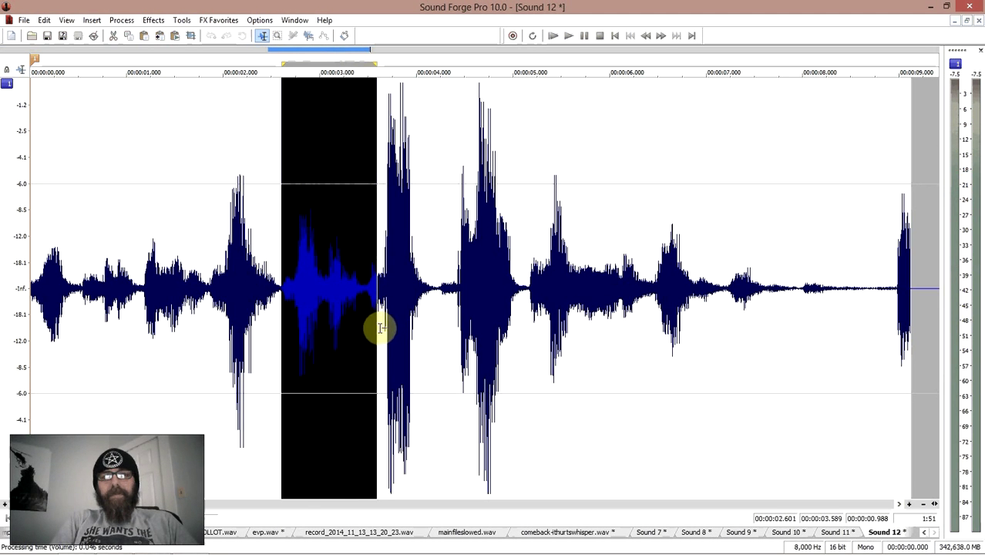
left_click_drag(379, 328, 439, 325)
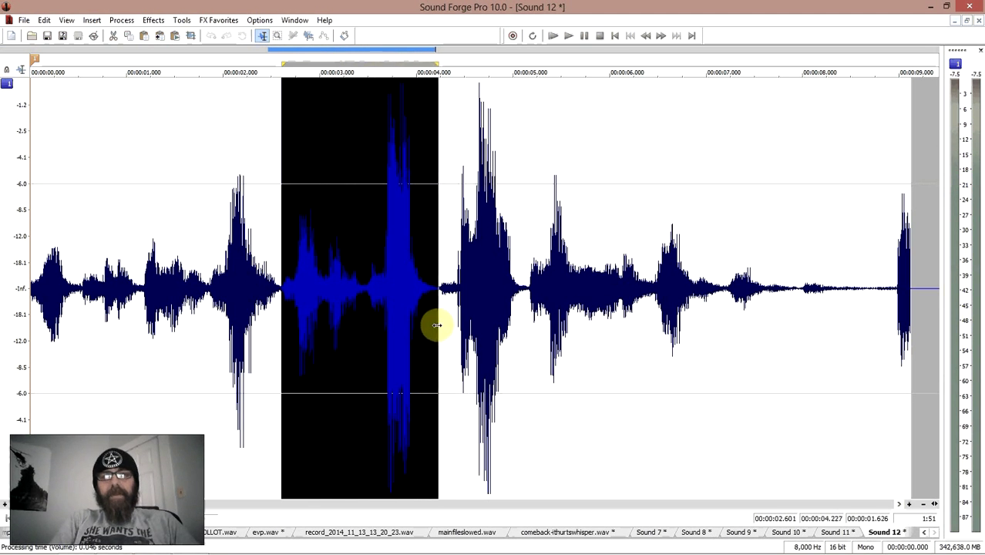
key("space")
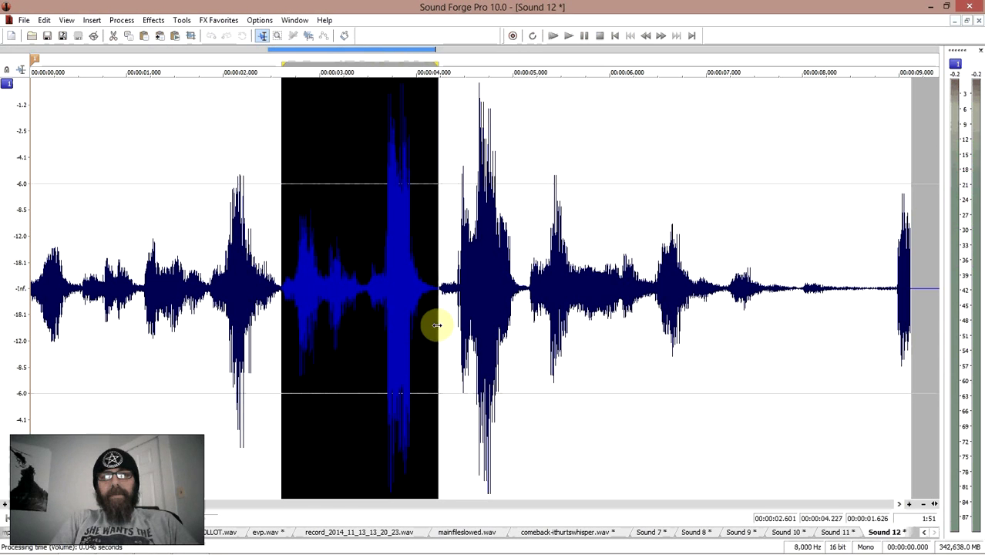
left_click(122, 21)
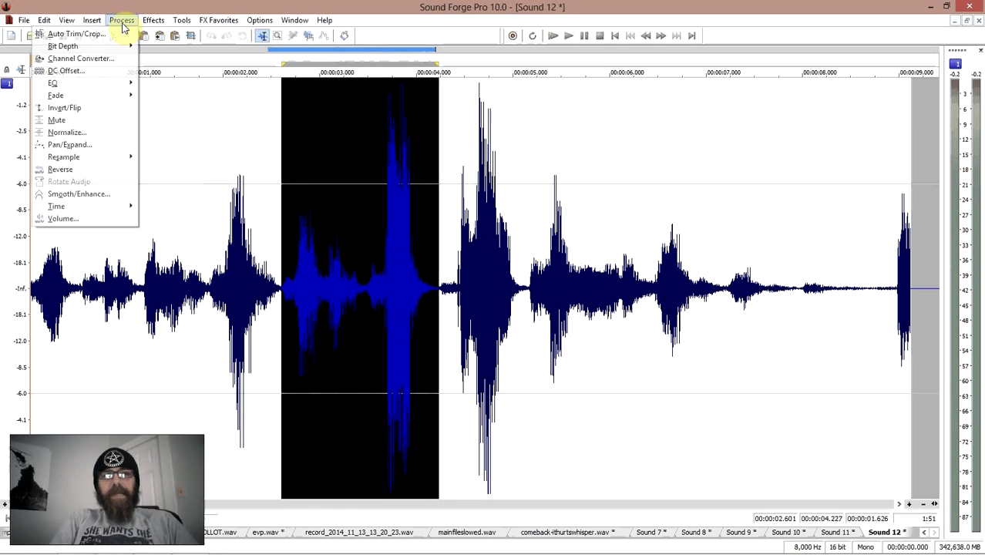
left_click(96, 170)
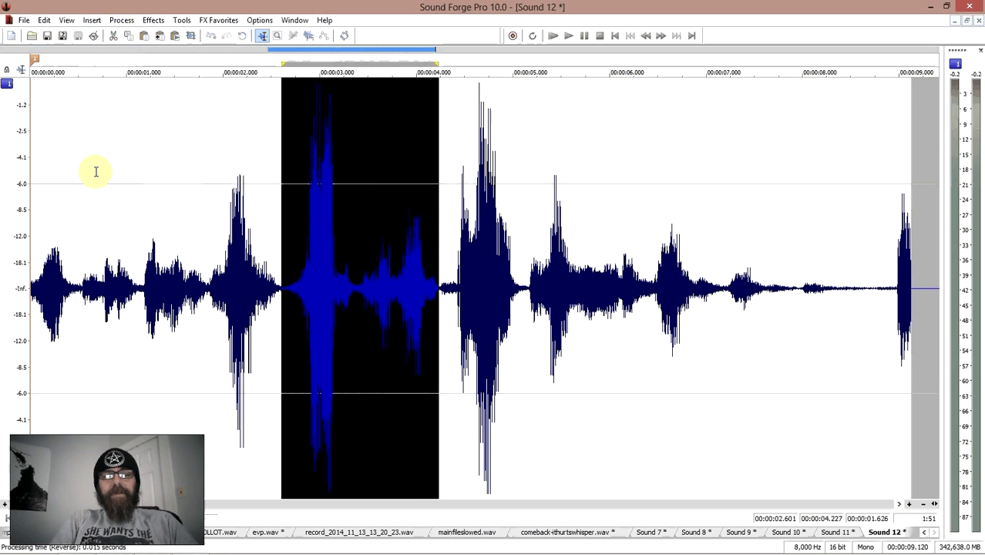
key("space")
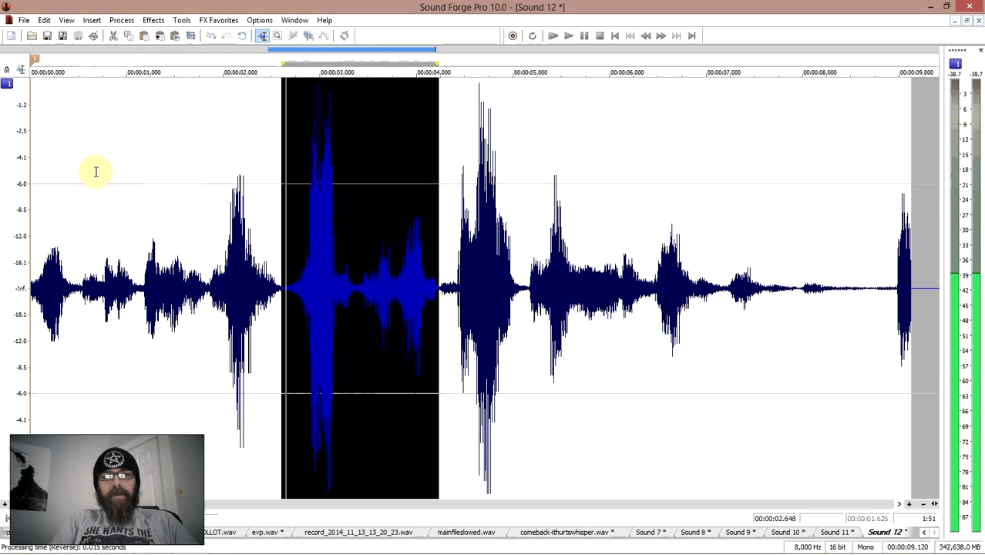
key("space")
key("space")
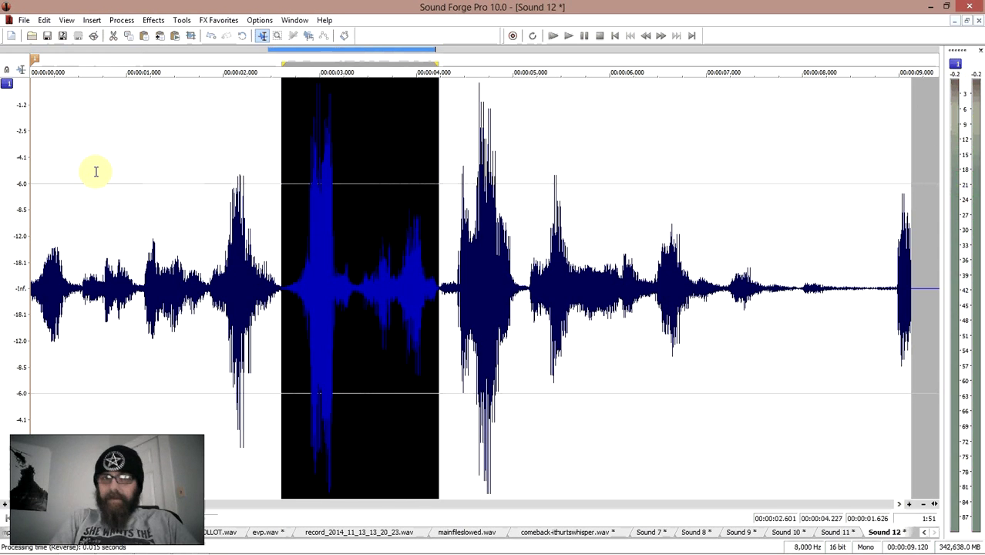
key("ctrl+z")
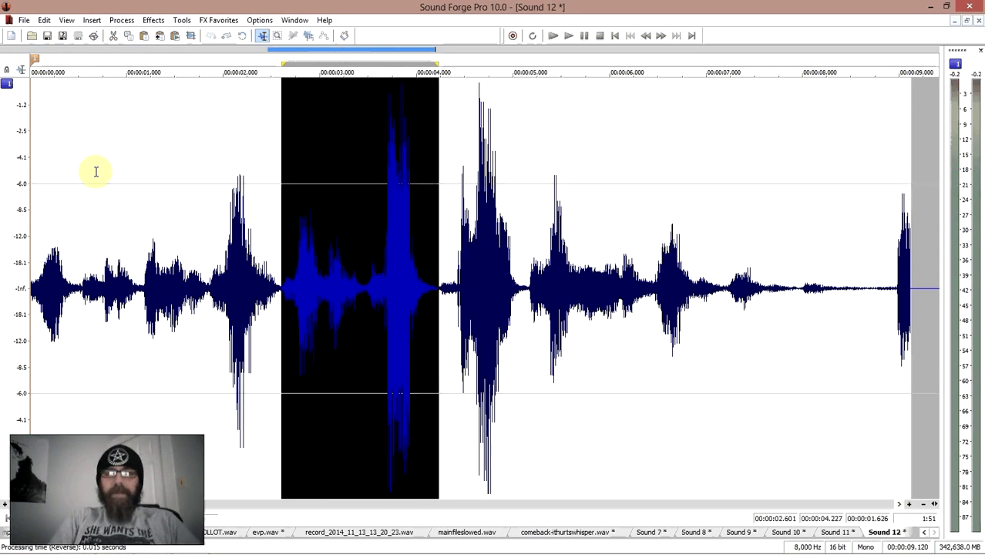
key("space")
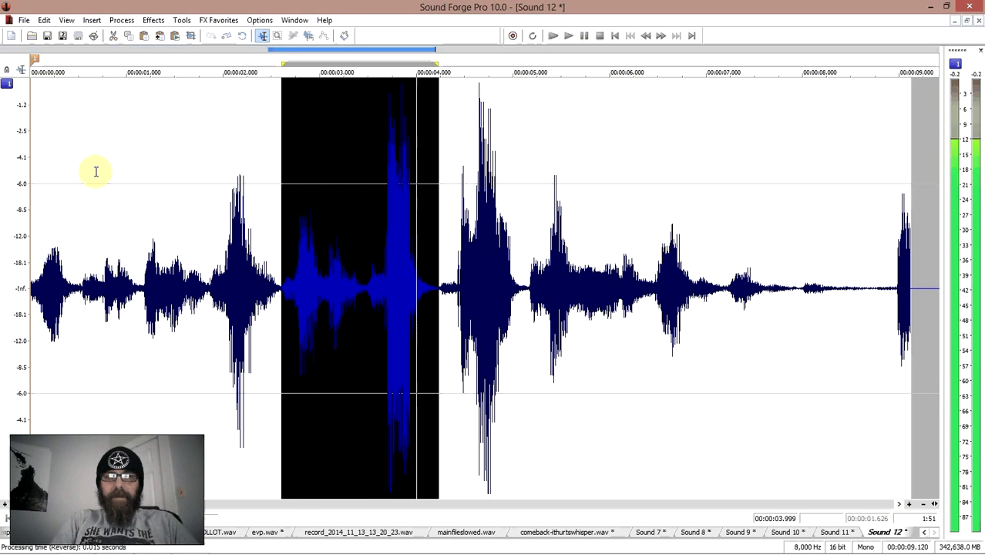
key("space")
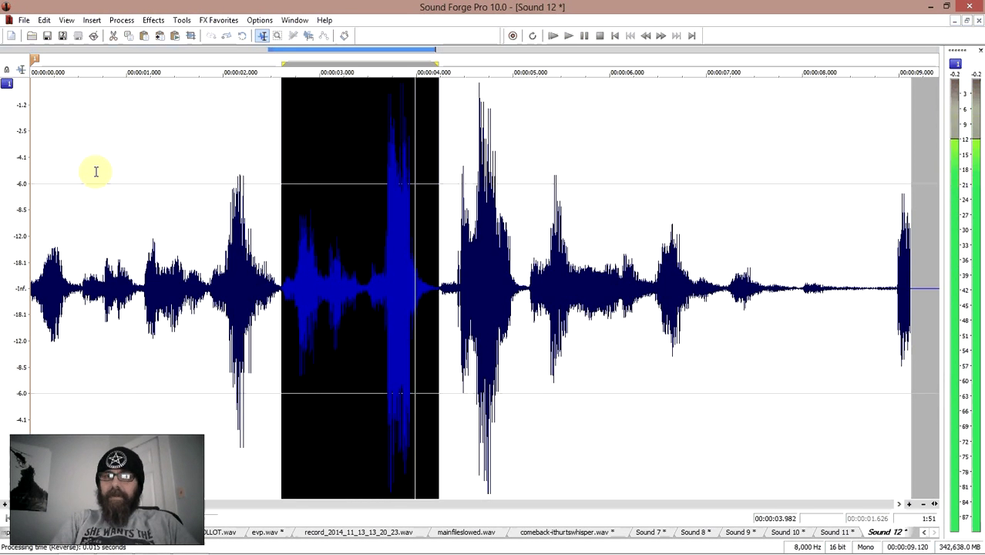
- Time-stretch the passage to 3.588 s (220.73%) with Speech 3 (fast) and play the result
left_click(121, 23)
mouse_move(110, 207)
left_click(162, 206)
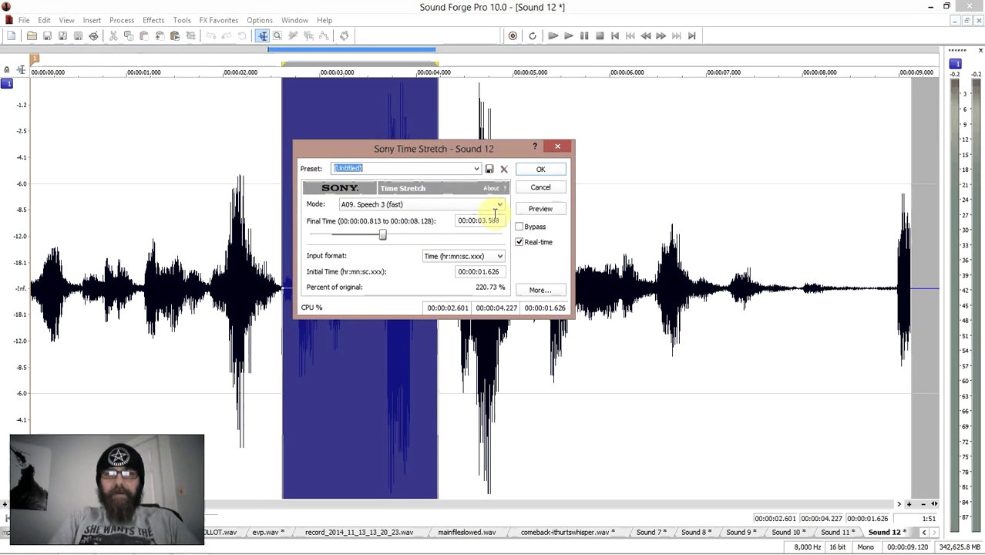
left_click(539, 209)
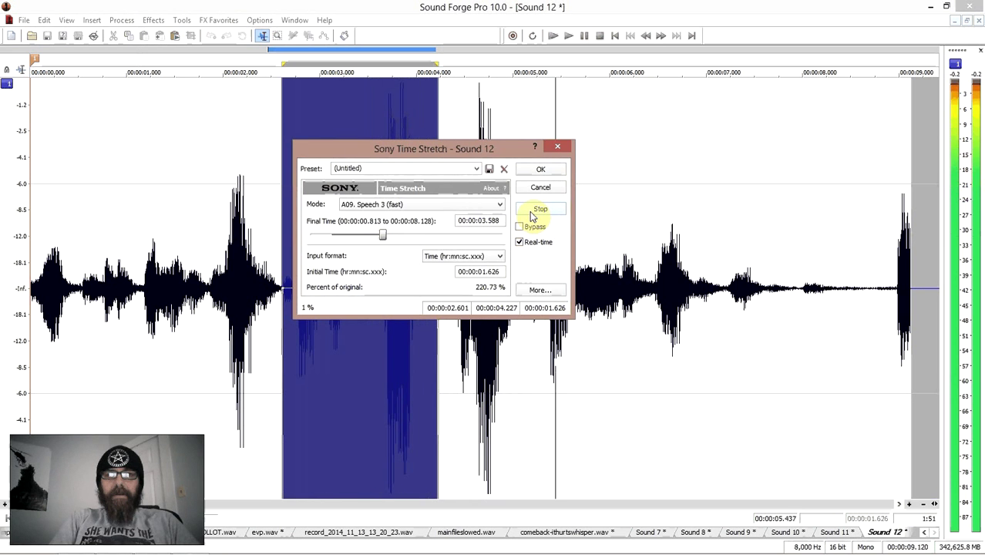
left_click(539, 170)
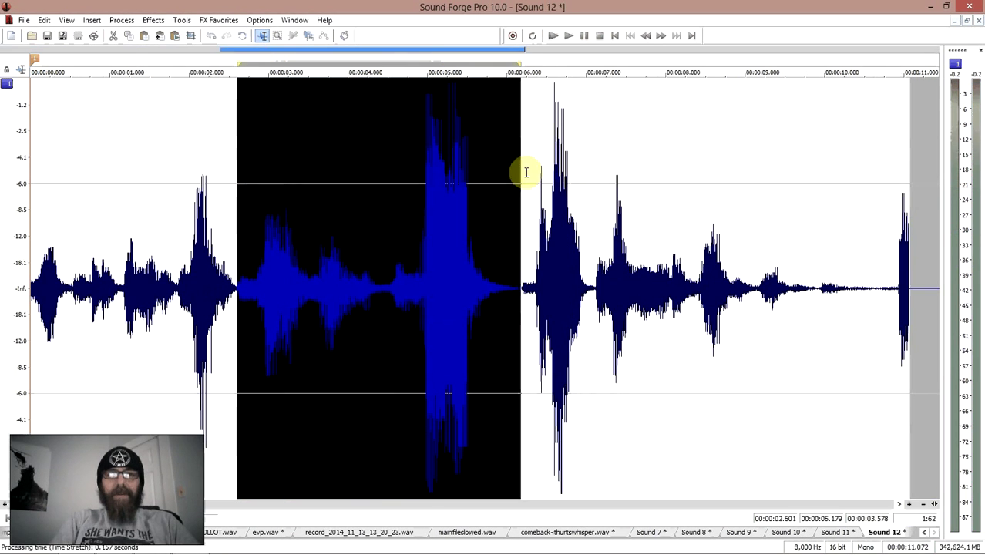
key("space")
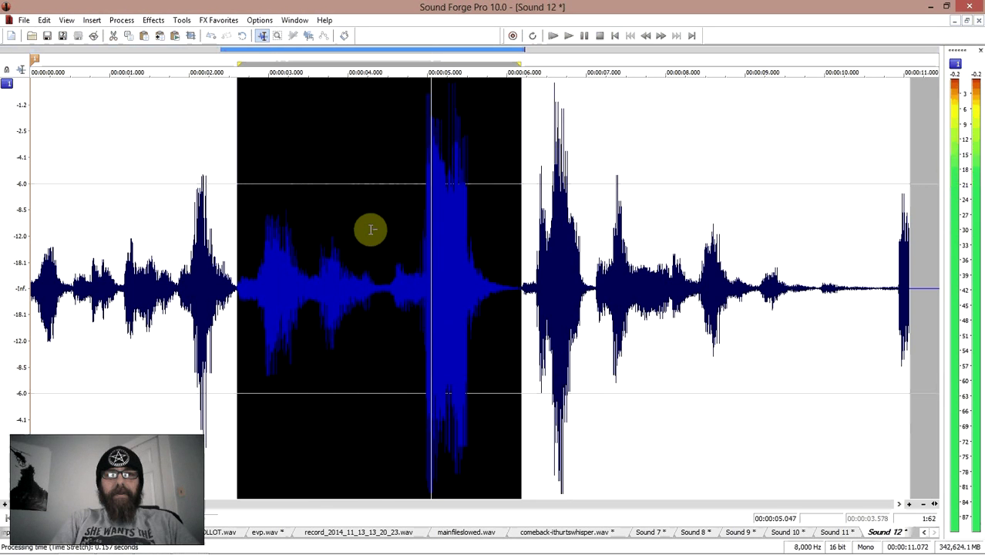
left_click(526, 286)
- Replay Sound 12 from just after the stretched passage and from about 2.7 s
left_click(523, 286)
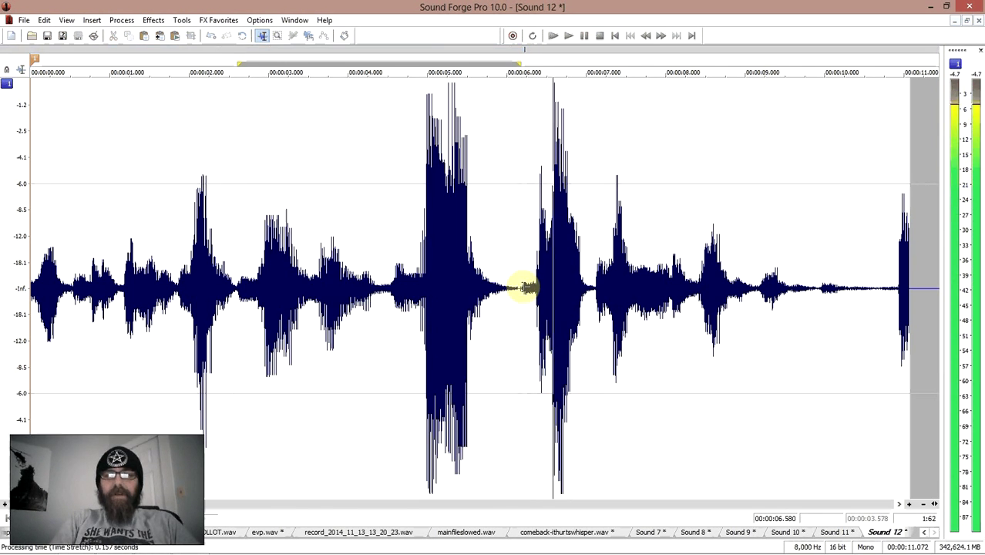
key("space")
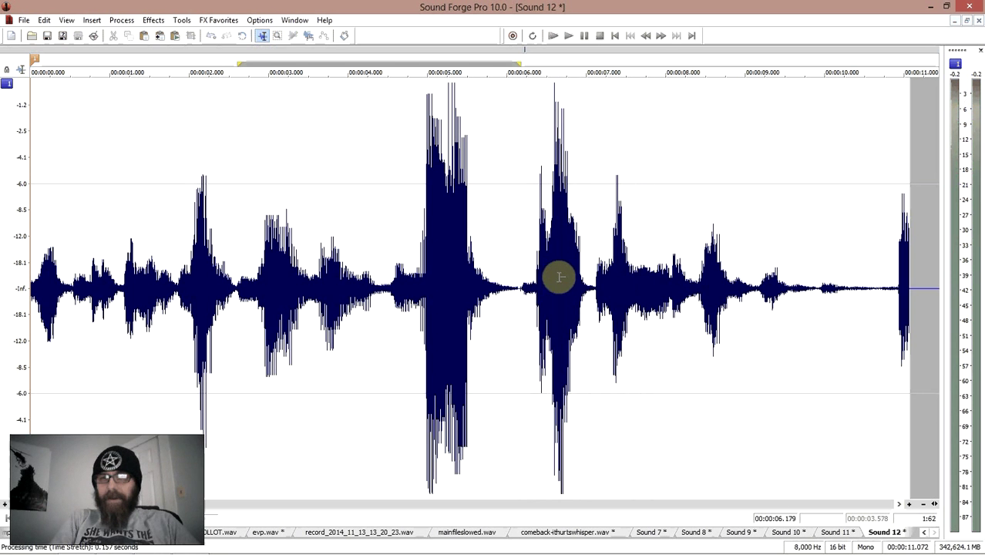
key("space")
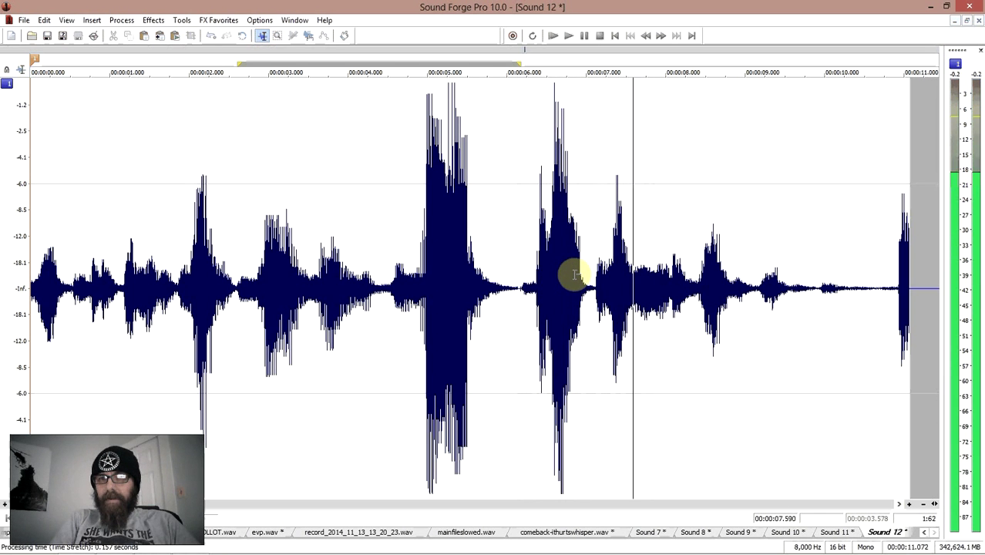
key("space")
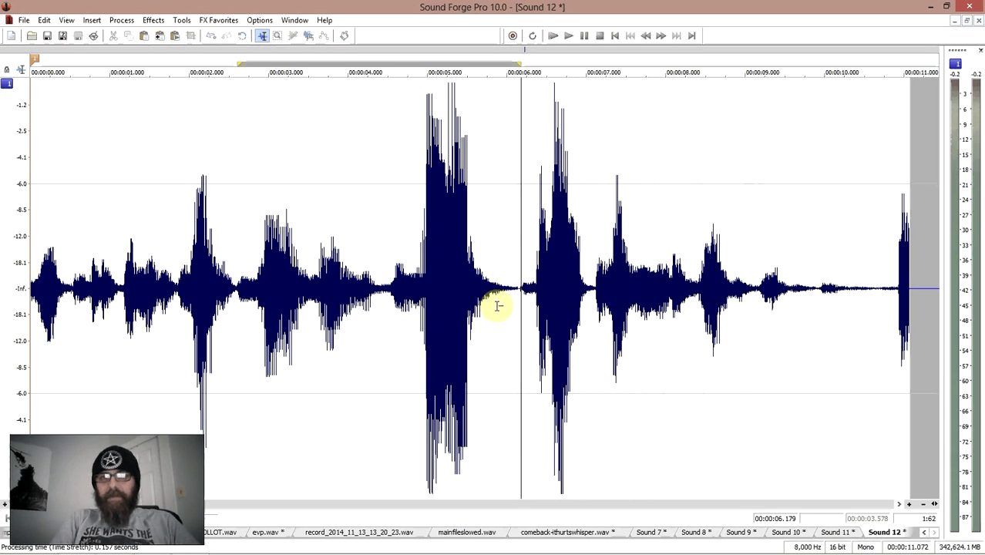
left_click(245, 307)
key("space")
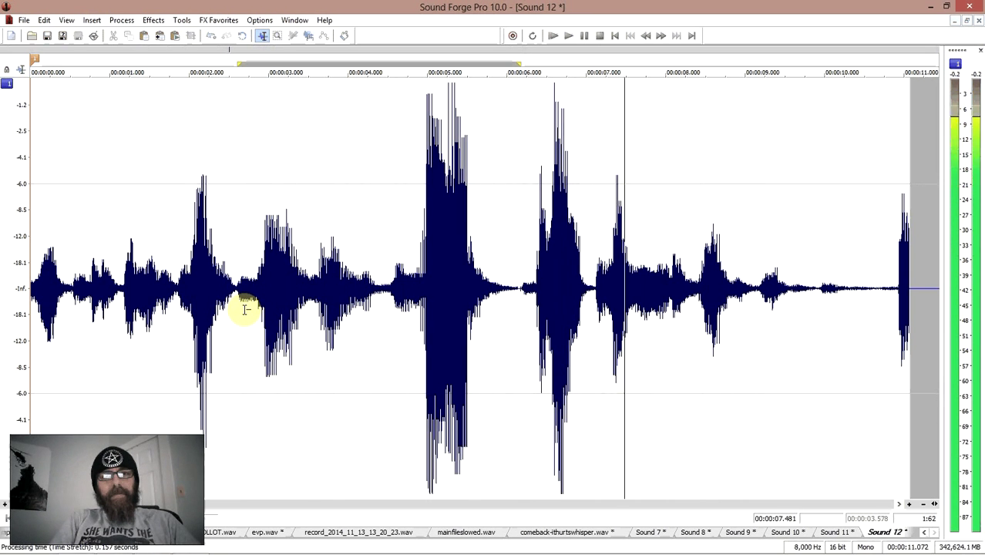
key("space")
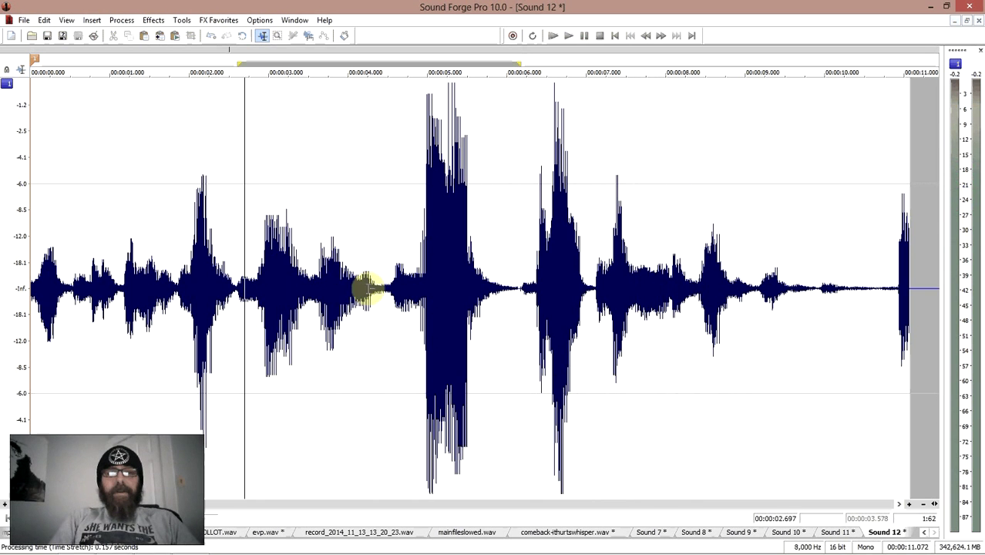
- Select 2.643–7.215 s of Sound 12 and play the selection
left_click(229, 280)
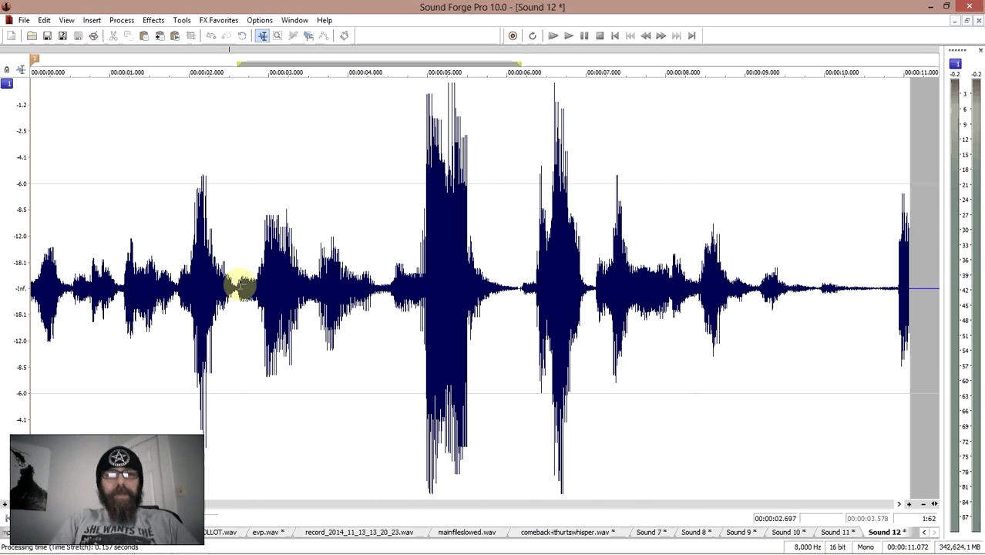
left_click_drag(276, 274, 602, 284)
key("space")
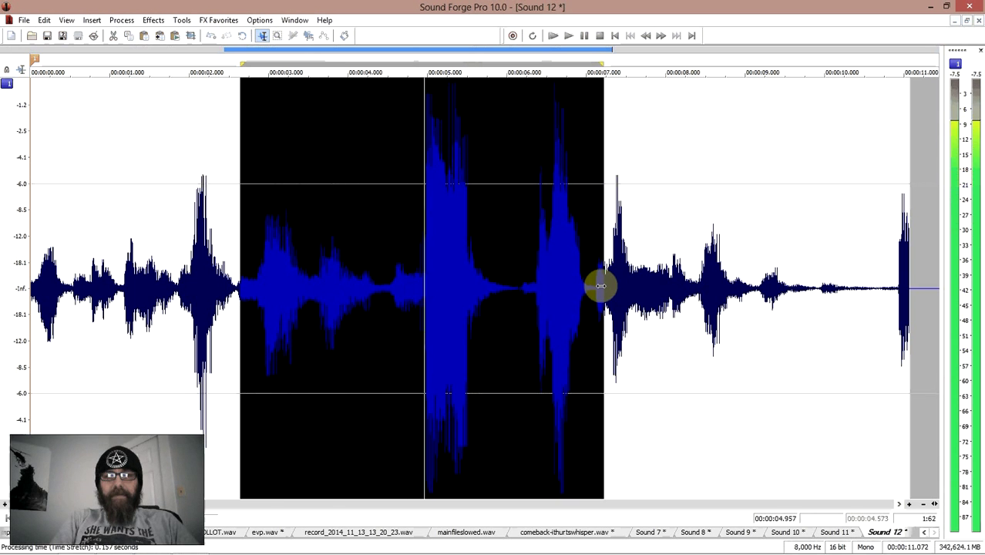
key("space")
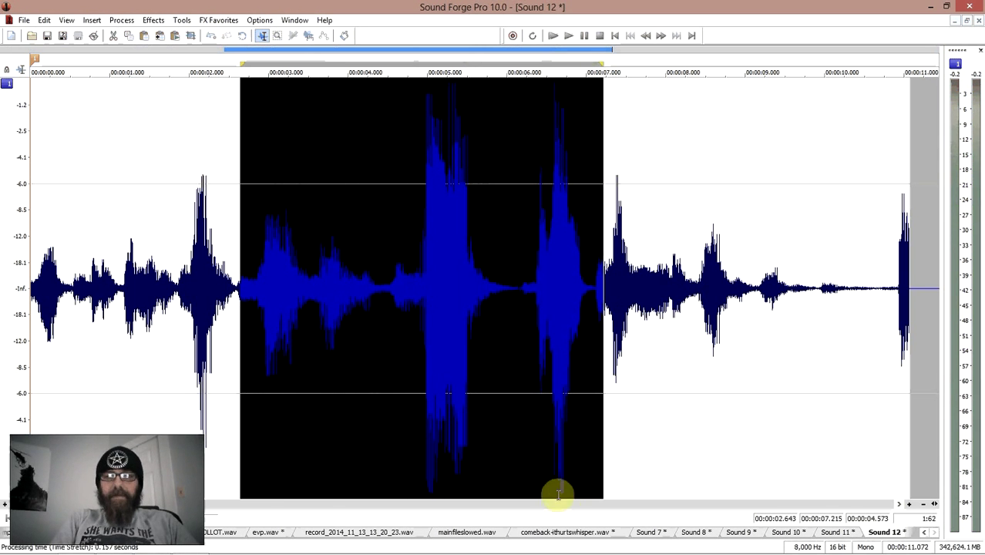
- In mainfileslowed.wav, zoom in around 2:27 and play from 2:26.5 listening for voices
left_click(565, 533)
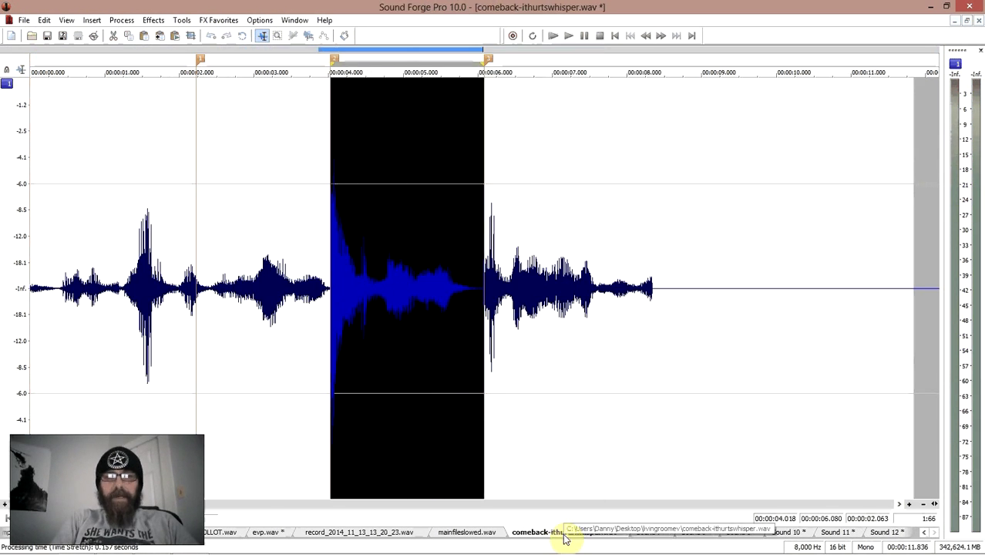
left_click(466, 532)
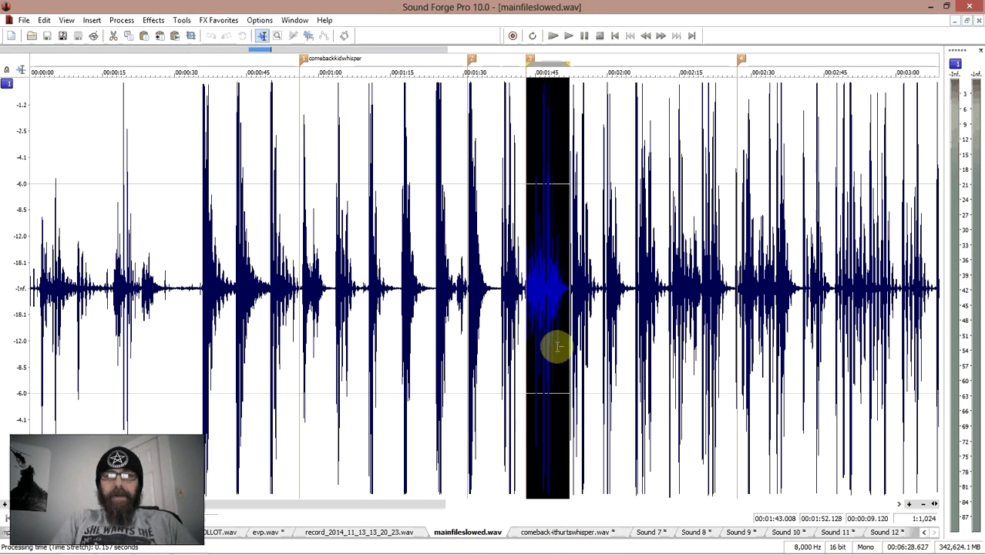
left_click(736, 287)
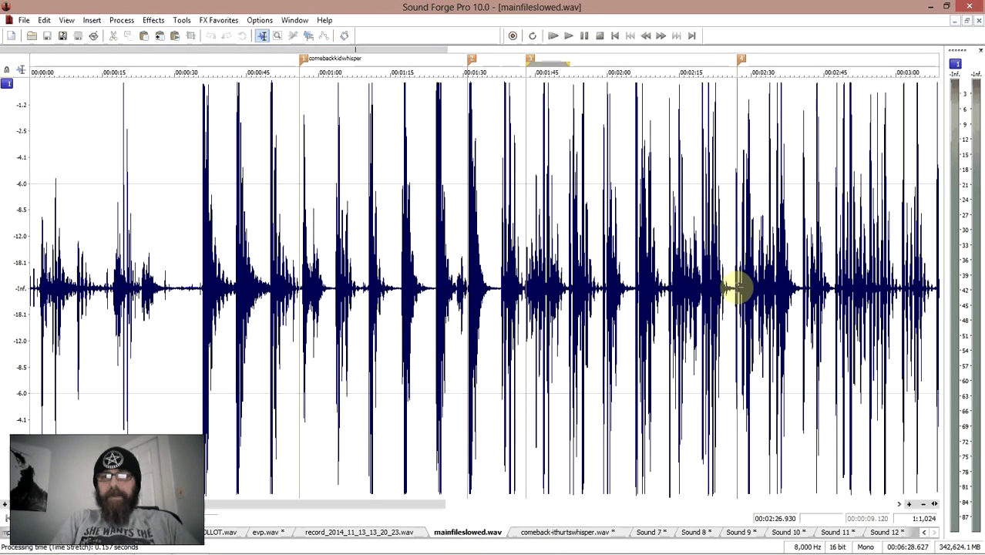
left_click(899, 504)
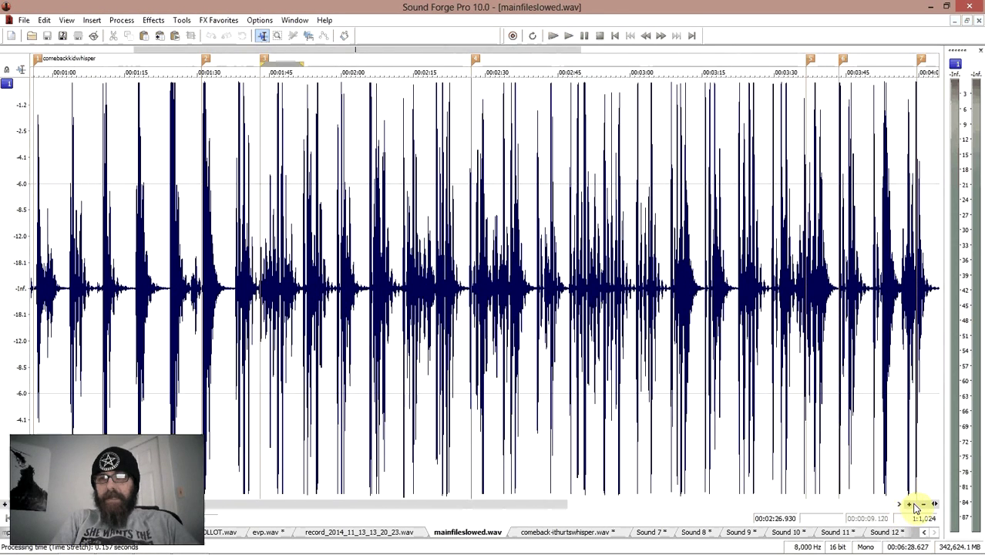
left_click(909, 505)
left_click(909, 504)
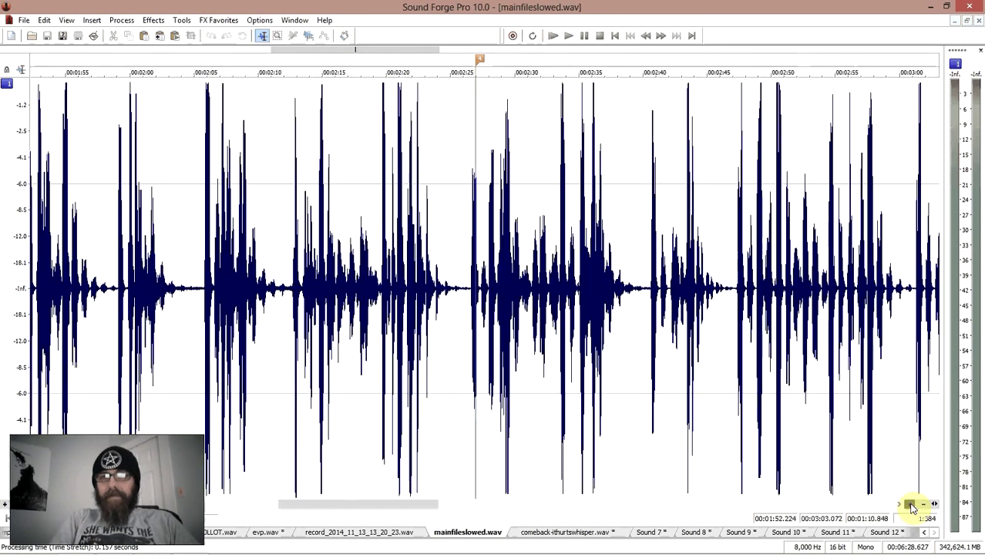
left_click(909, 504)
left_click(909, 505)
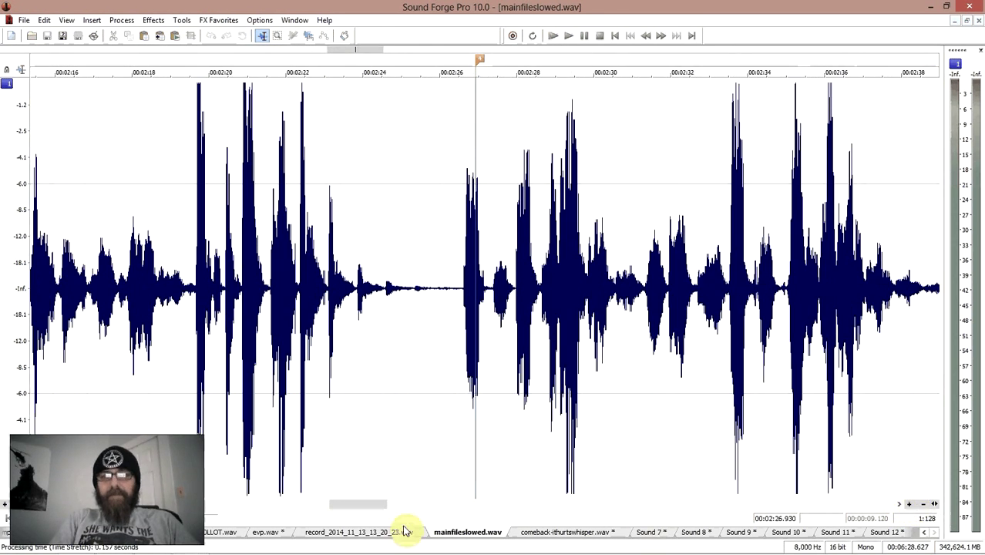
left_click_drag(369, 510, 387, 508)
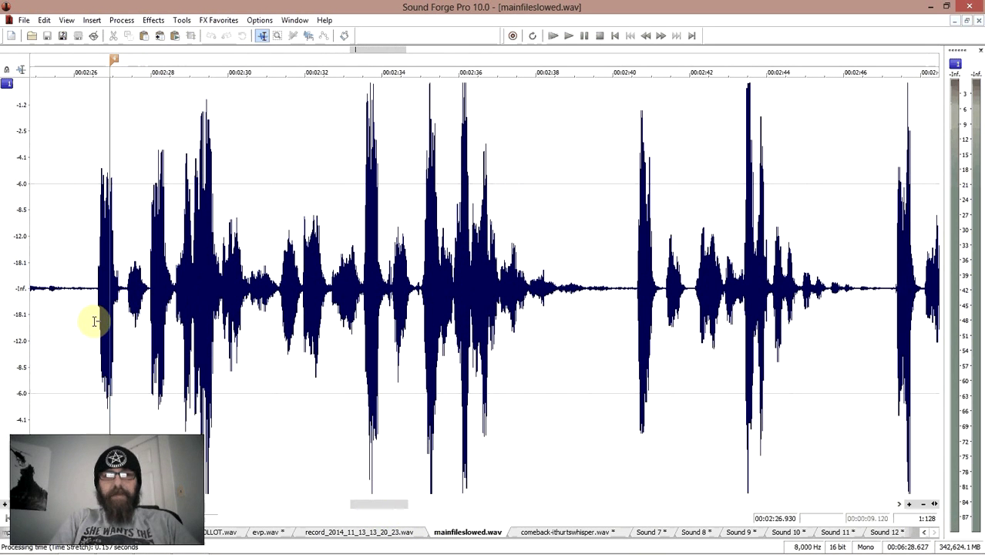
key("space")
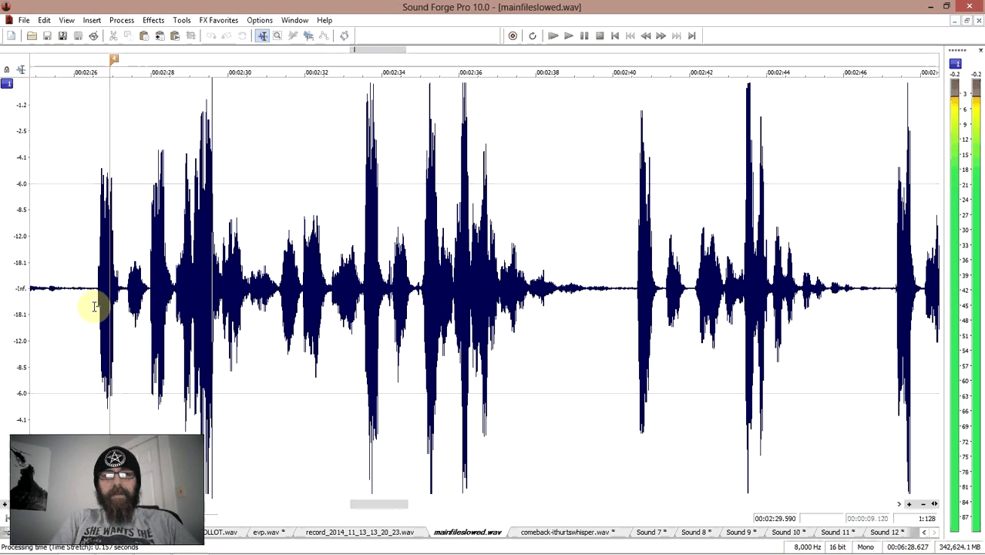
key("space")
- Select and replay the burst around 2:26–2:27, widen to 2:25.9–2:28, then play from 2:28.1
left_click_drag(87, 302, 172, 306)
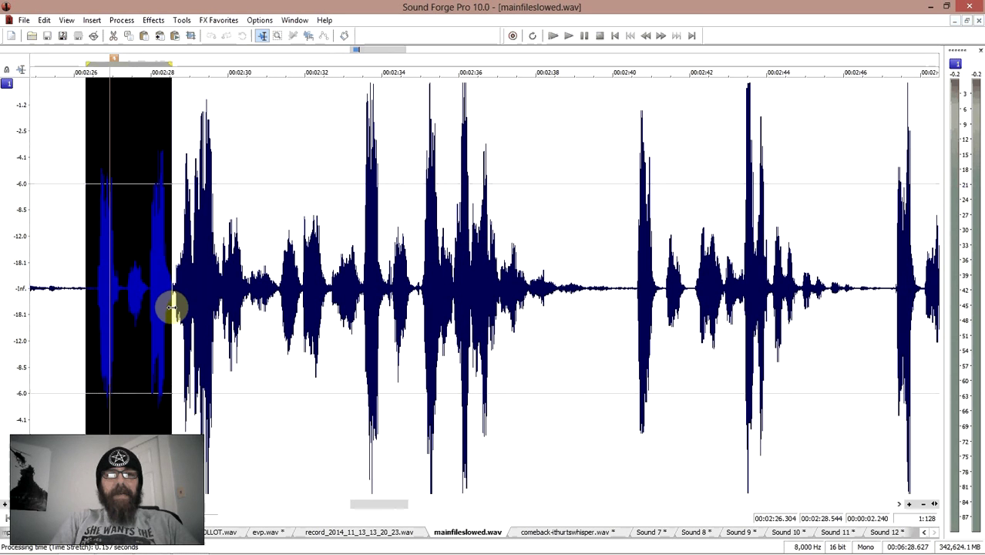
key("space")
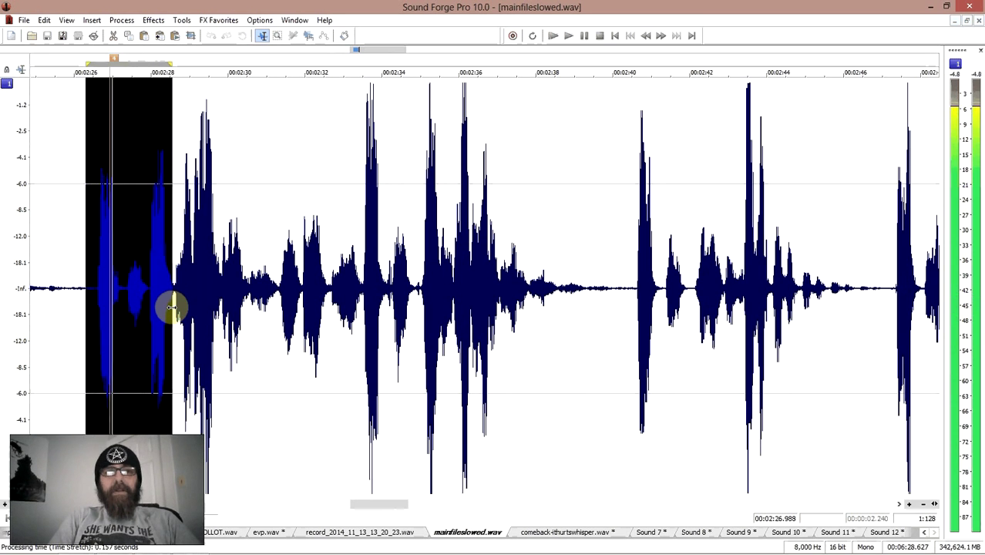
key("space")
key("space")
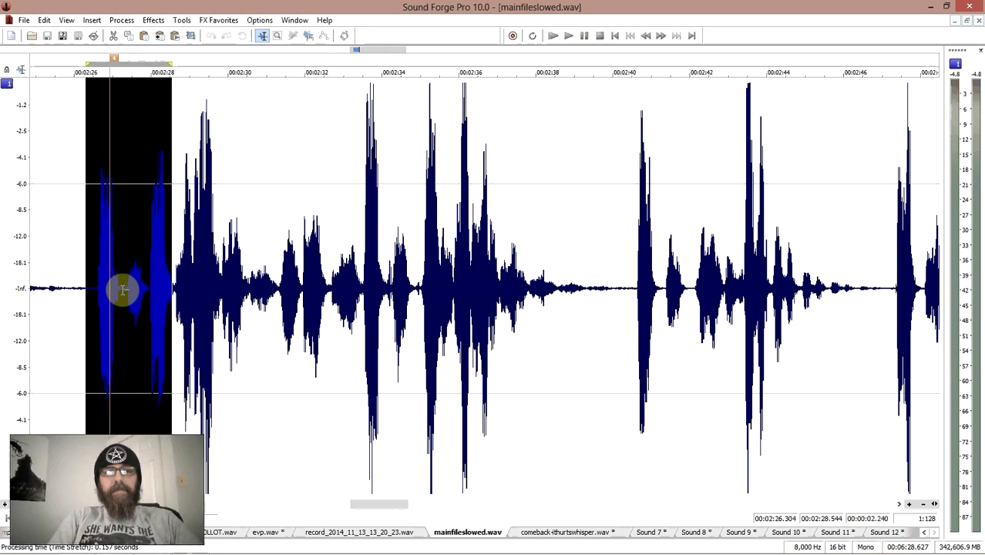
left_click_drag(149, 279, 70, 287)
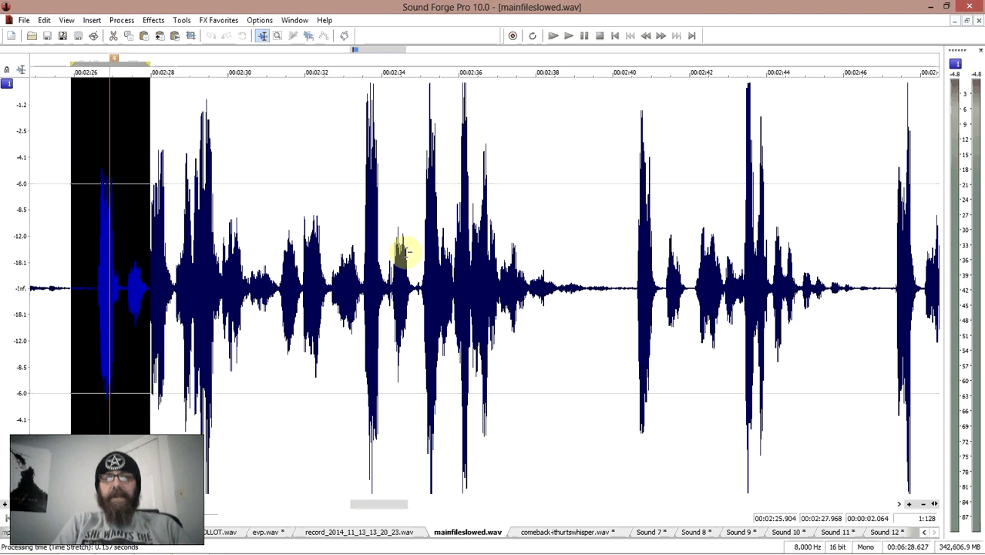
left_click(155, 285)
key("space")
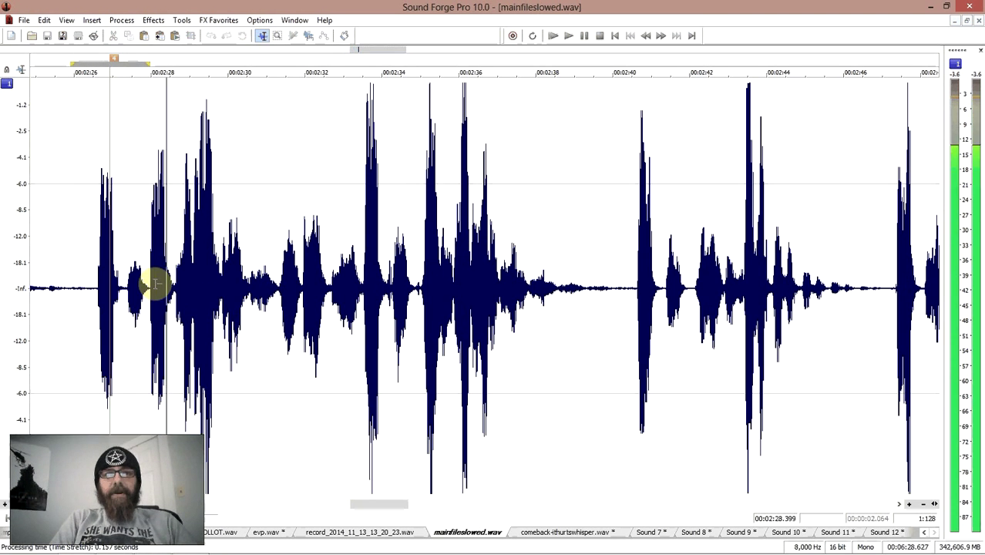
- Zoom out and play the recording from about 2:36.2
left_click(925, 507)
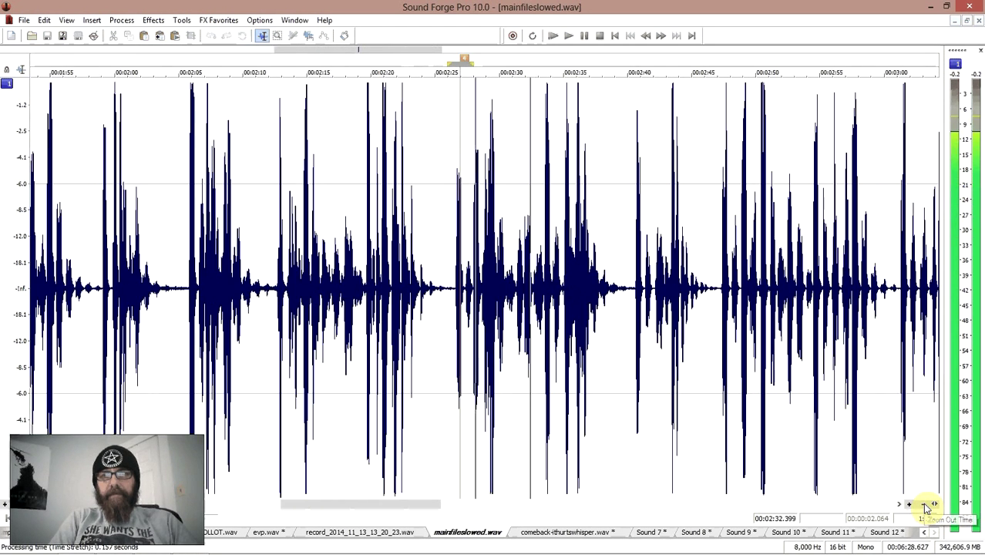
left_click(924, 505)
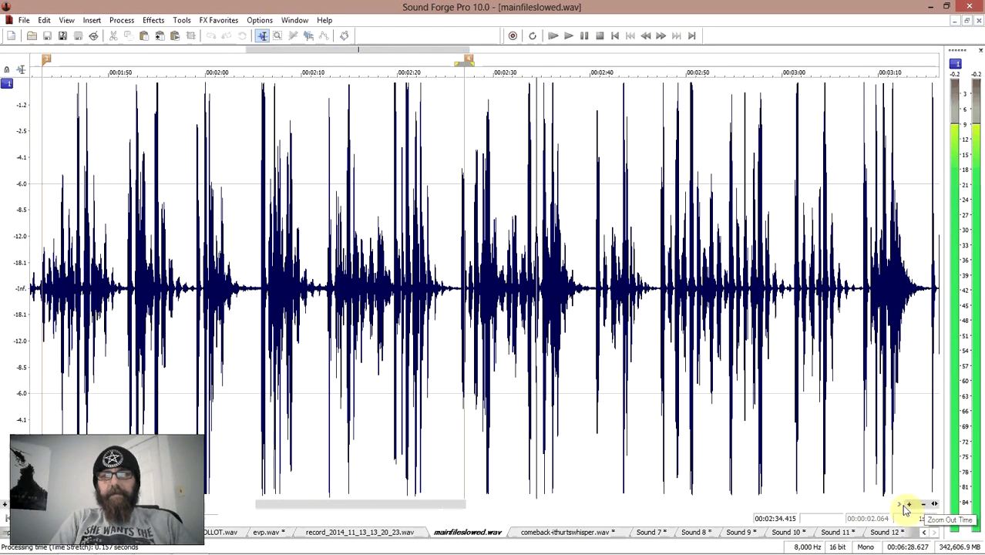
left_click_drag(431, 507, 497, 508)
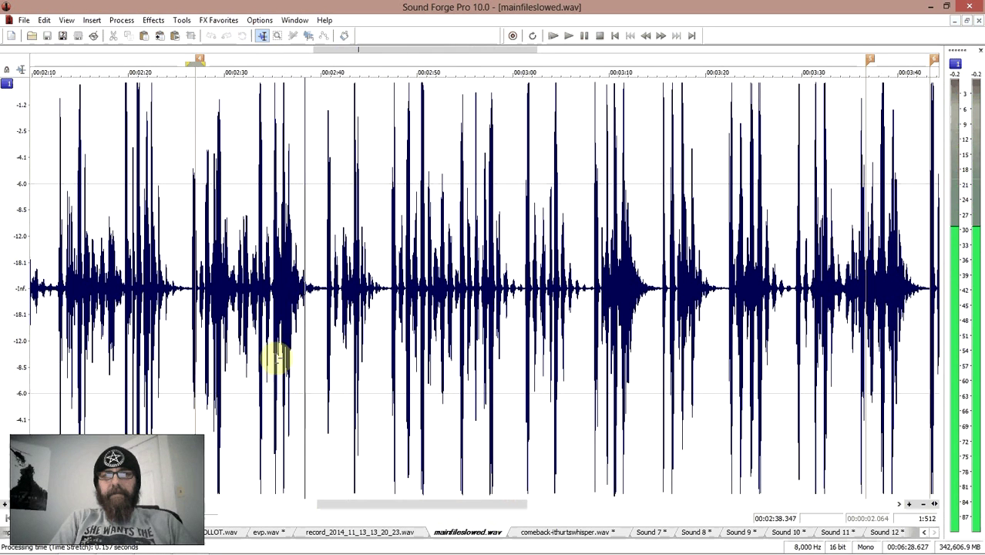
left_click(283, 309)
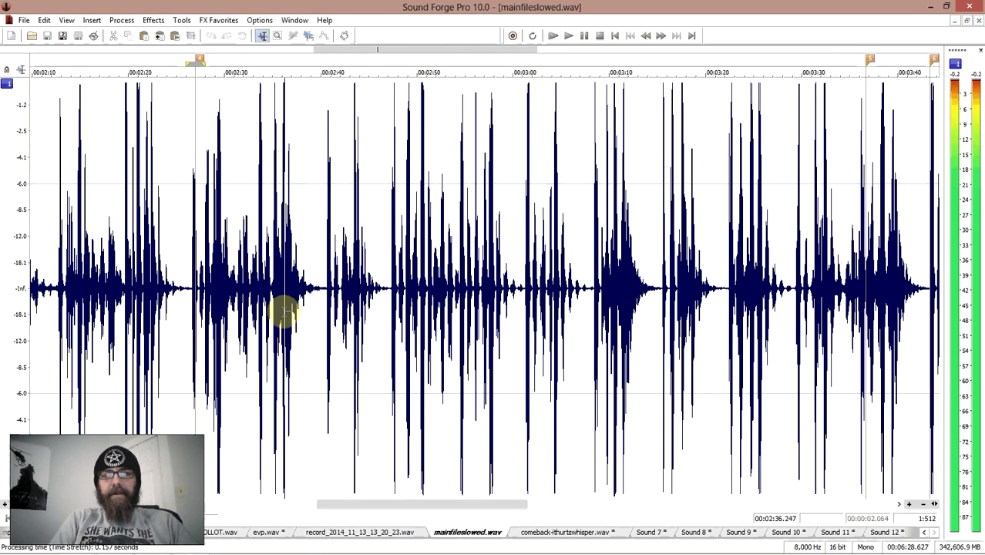
key("space")
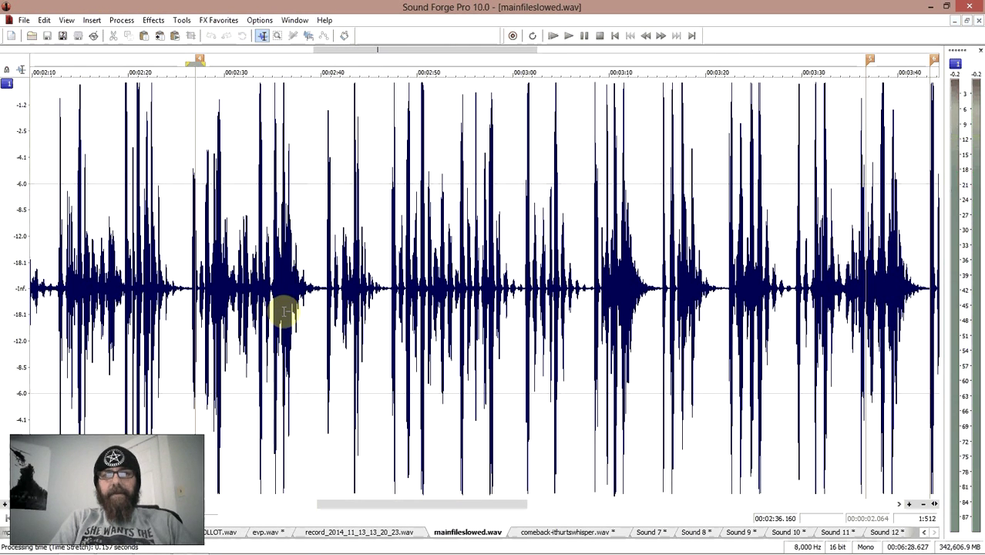
key("space")
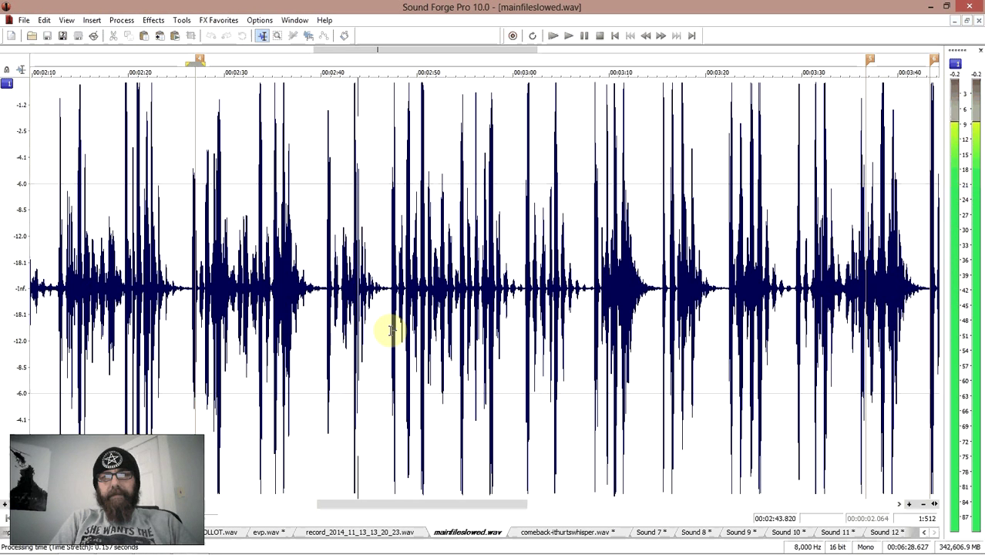
key("space")
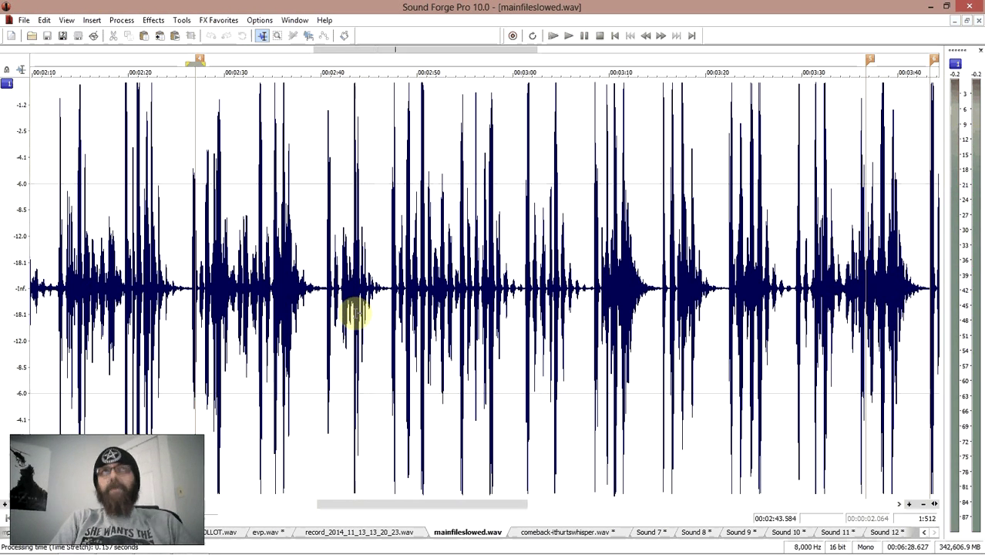
- Replay the stretch from about 2:36 and again from about 2:48
key("space")
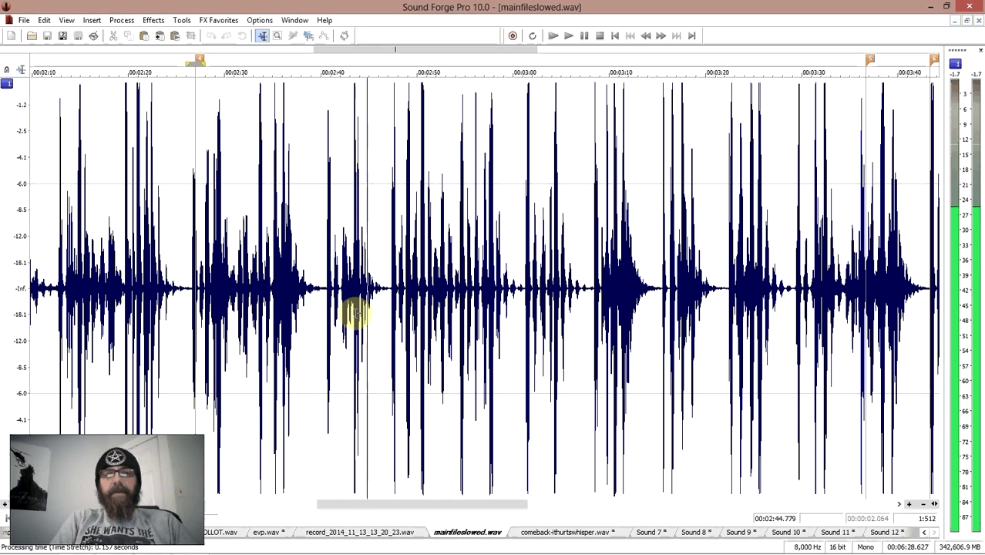
left_click(281, 308)
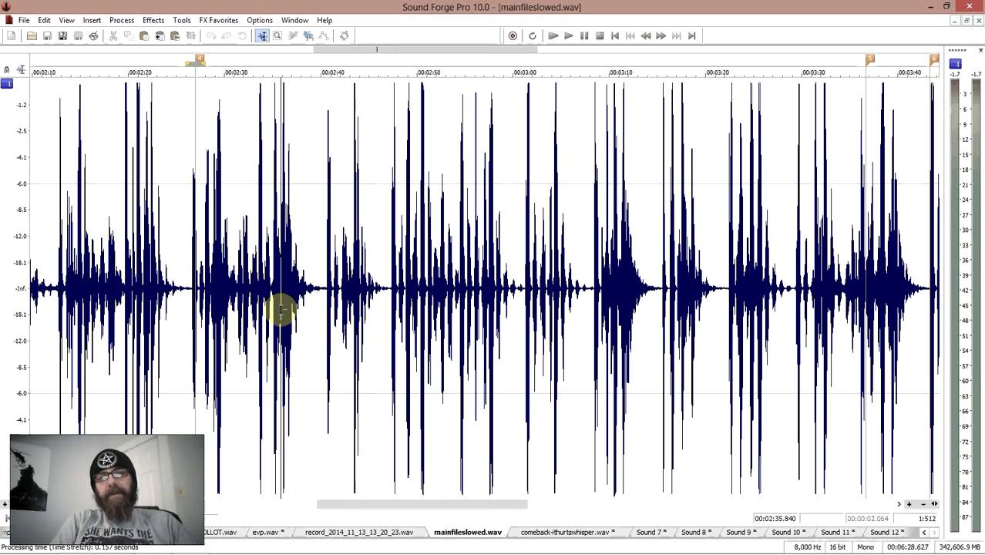
left_click(390, 293)
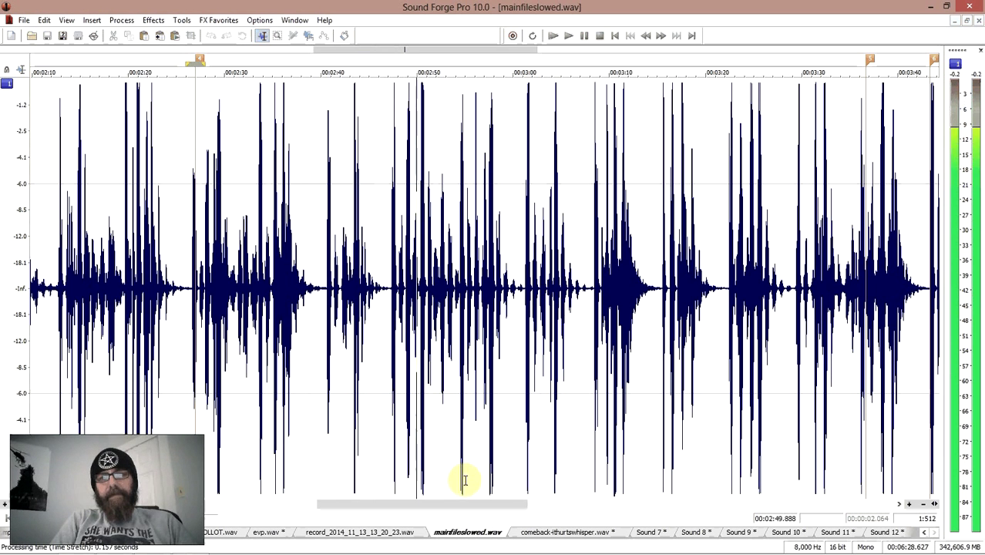
left_click_drag(466, 508, 567, 508)
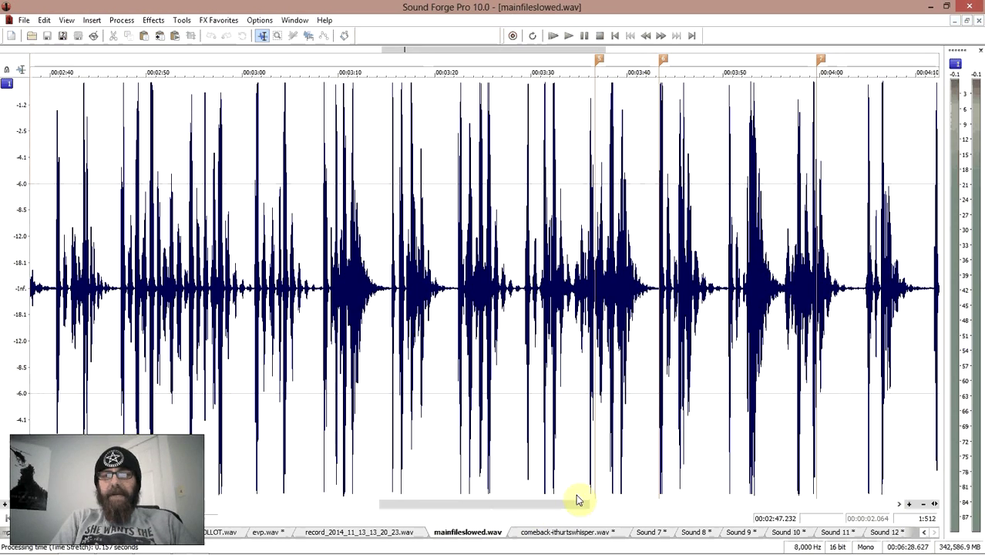
- Zoom out to the whole file, then zoom in toward the 2:25–3:10 region
left_click_drag(577, 501, 838, 505)
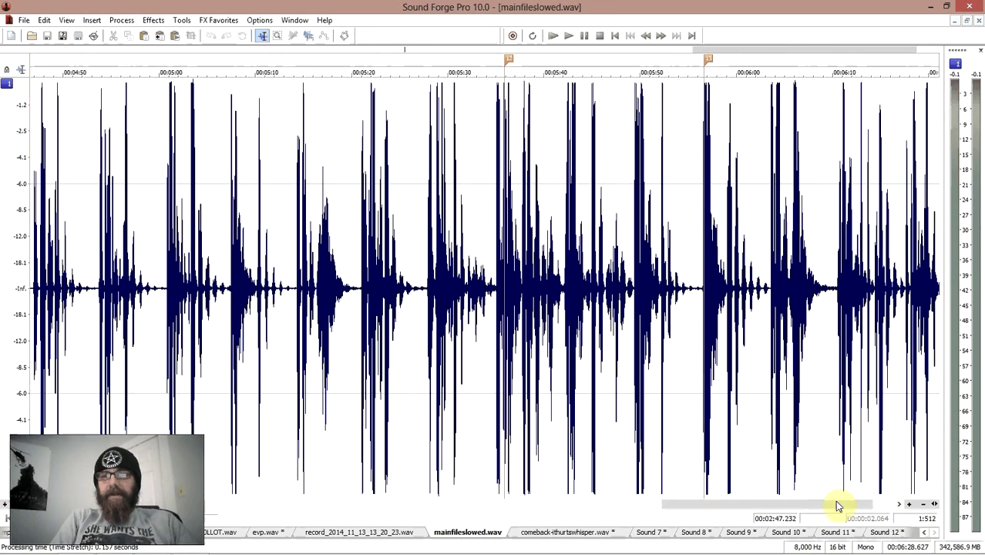
left_click(925, 505)
left_click(925, 504)
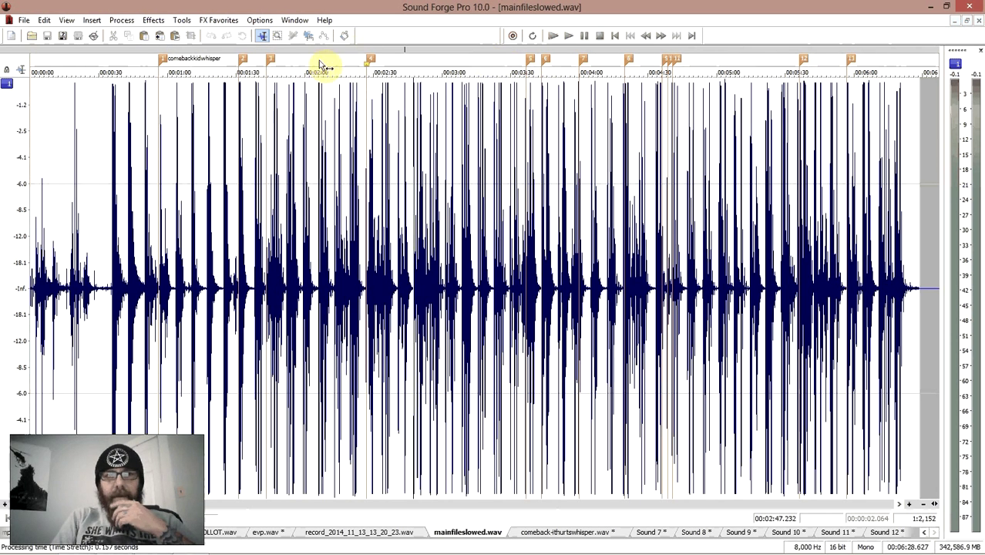
left_click_drag(368, 60, 370, 60)
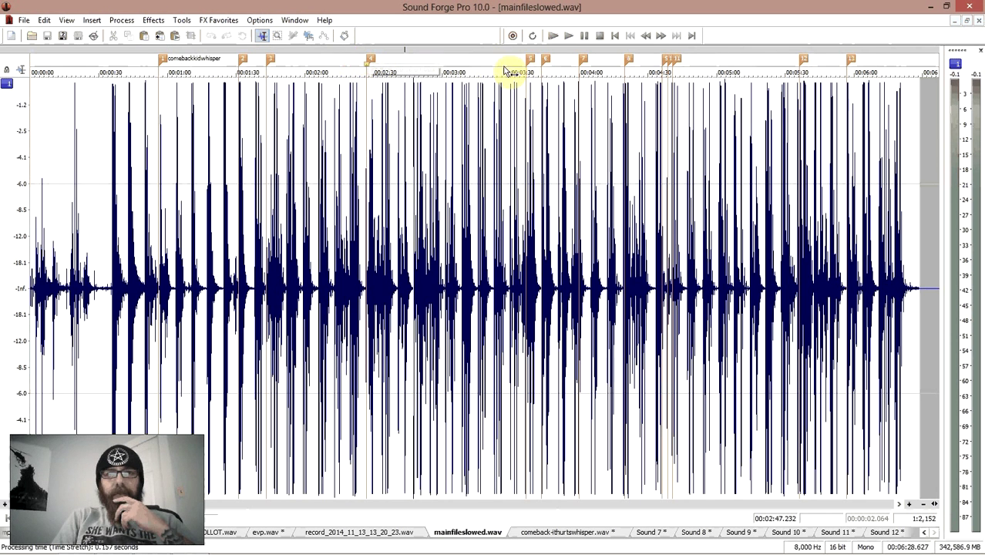
left_click(910, 504)
left_click(910, 504)
left_click(910, 504)
left_click(910, 504)
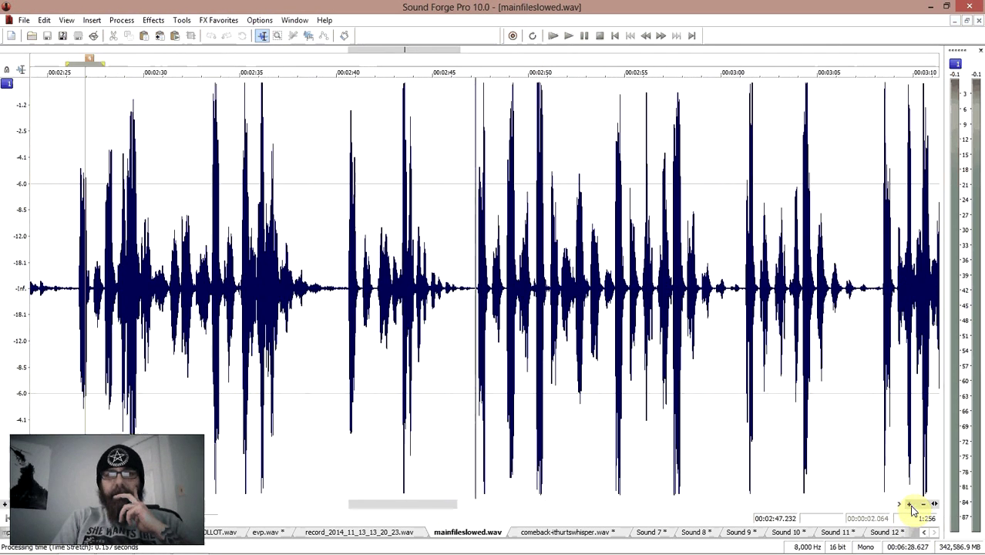
- Zoom in to about 2:46–2:48.6, select 2:44.908–2:47.390 and play it
left_click(910, 505)
left_click(910, 505)
left_click(909, 505)
left_click(910, 504)
left_click(910, 505)
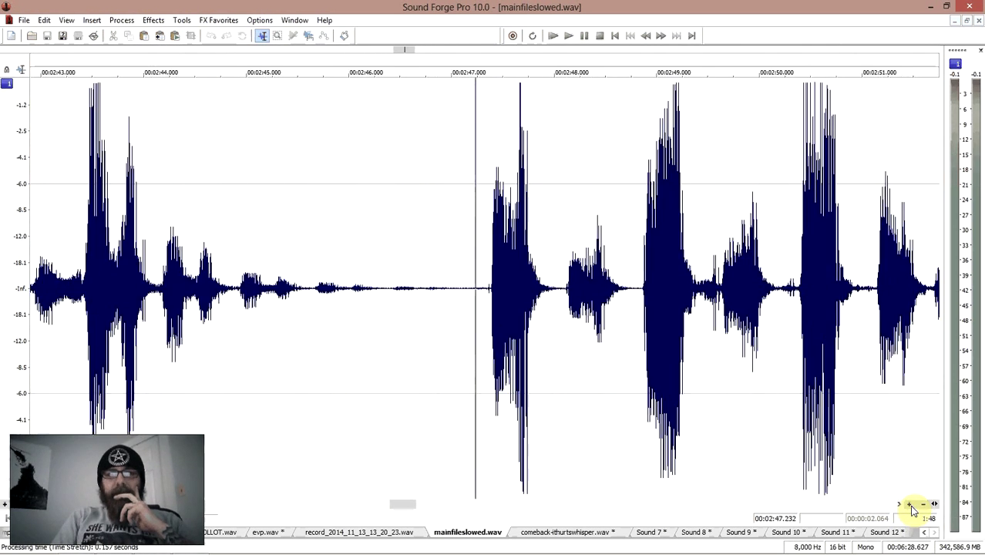
left_click(910, 505)
left_click(910, 505)
left_click(909, 505)
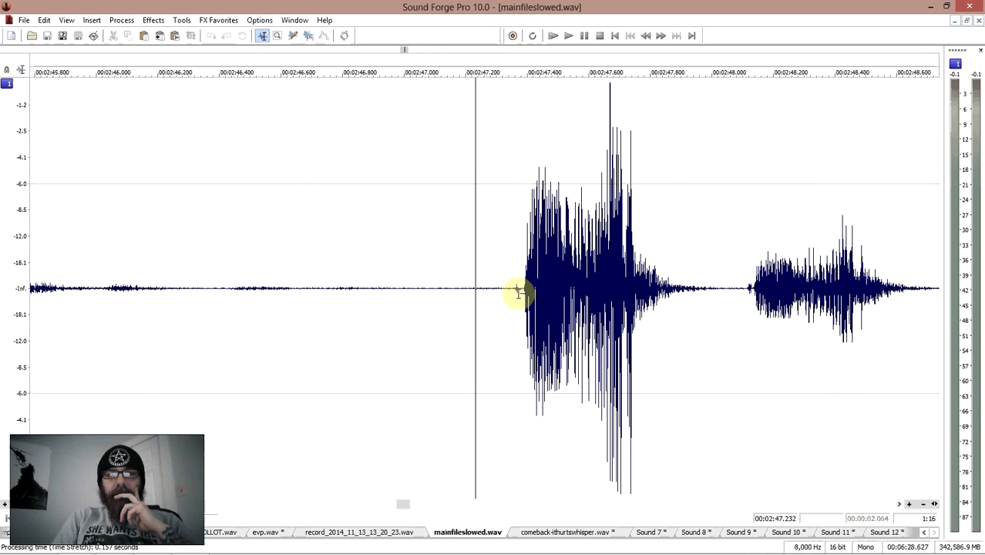
left_click_drag(522, 291, 206, 324)
key("space")
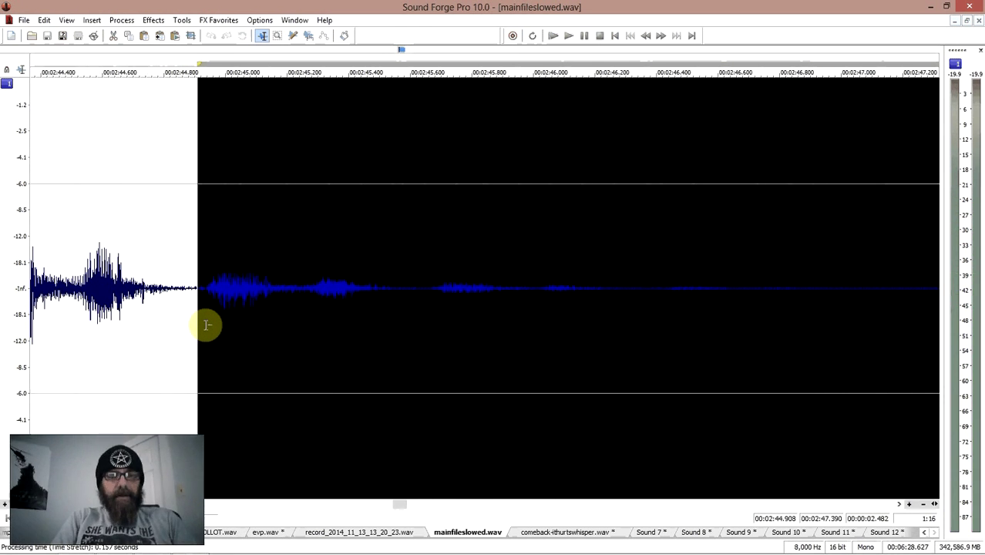
- Boost the 2:44.908–2:47.390 stretch by 7.54 dB and play it back
left_click(121, 21)
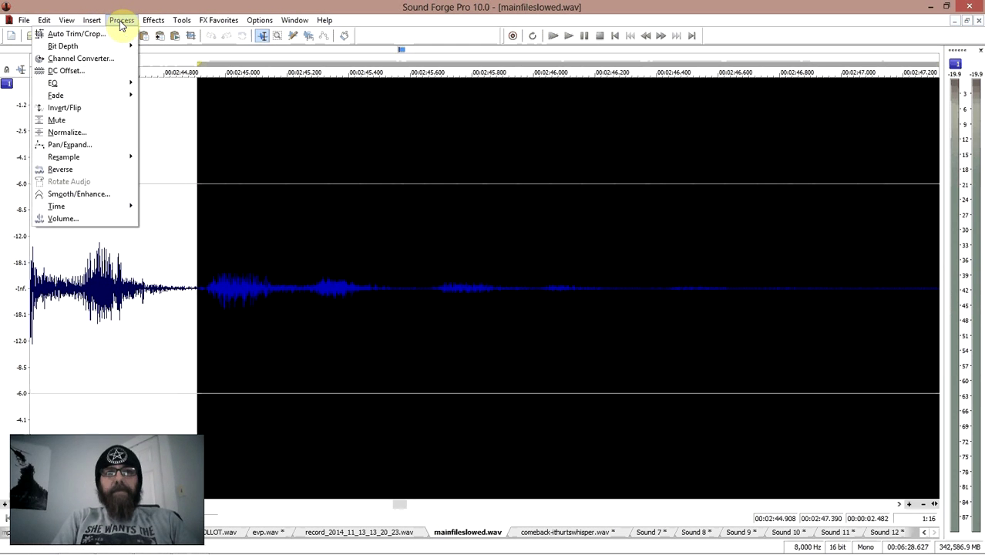
left_click(84, 224)
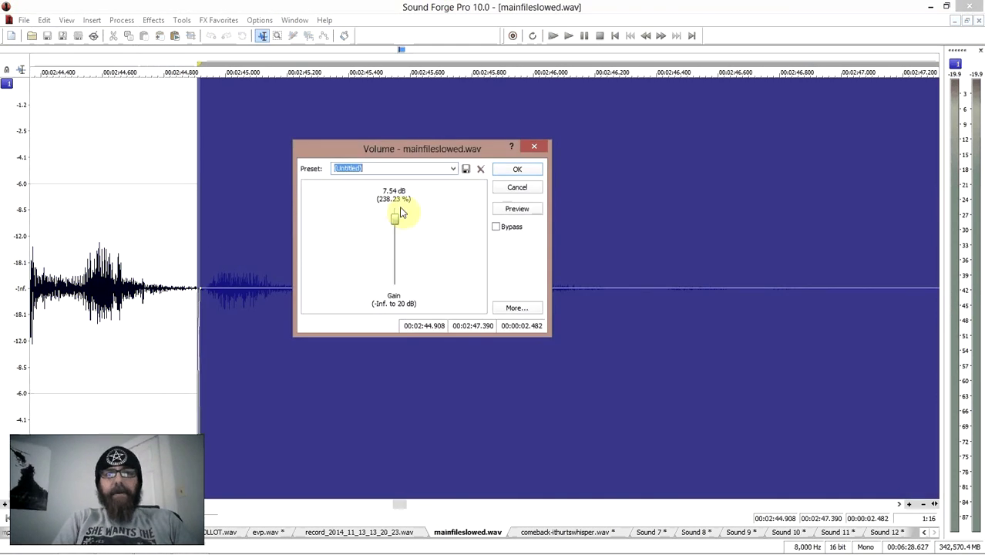
left_click(514, 171)
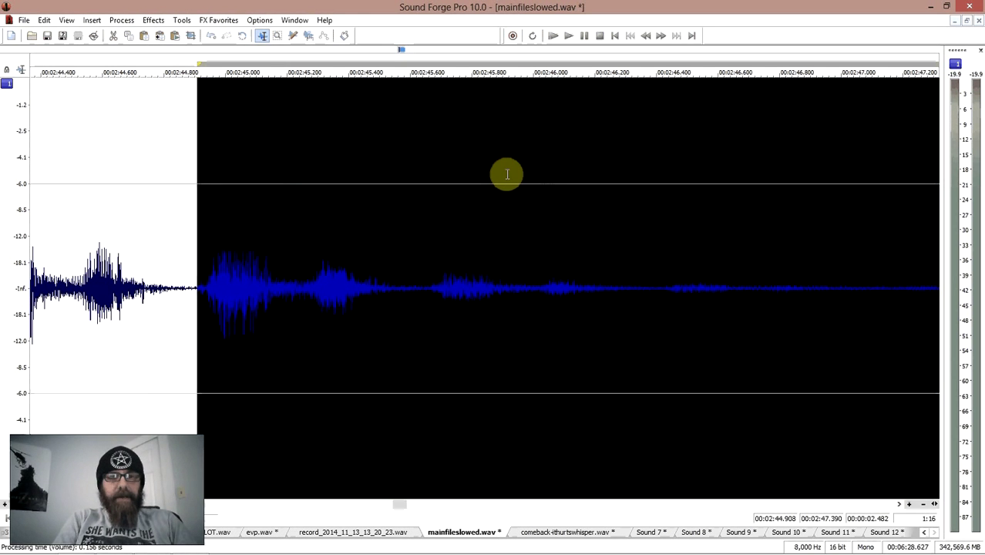
key("space")
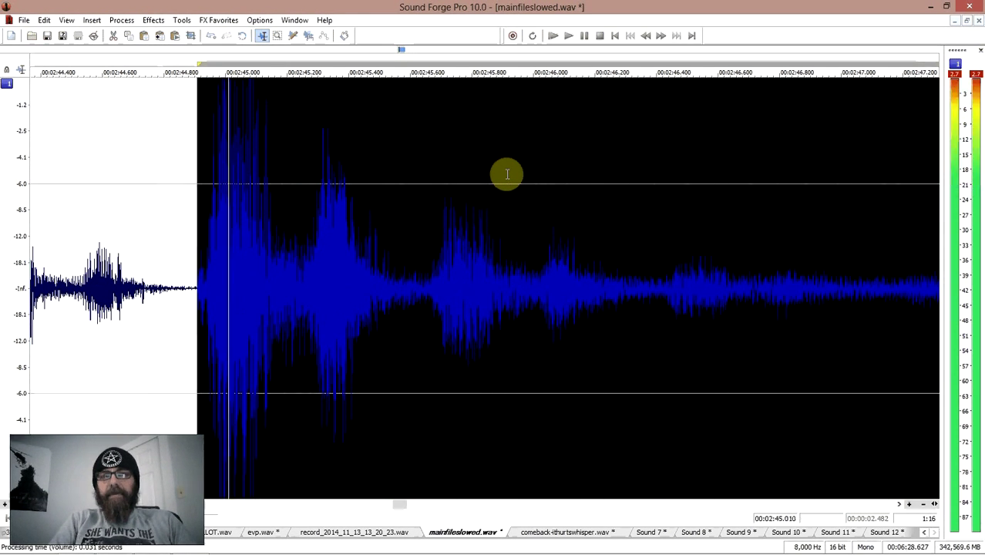
key("space")
- Undo the volume boost and zoom out to show the whole recording
key("ctrl+z")
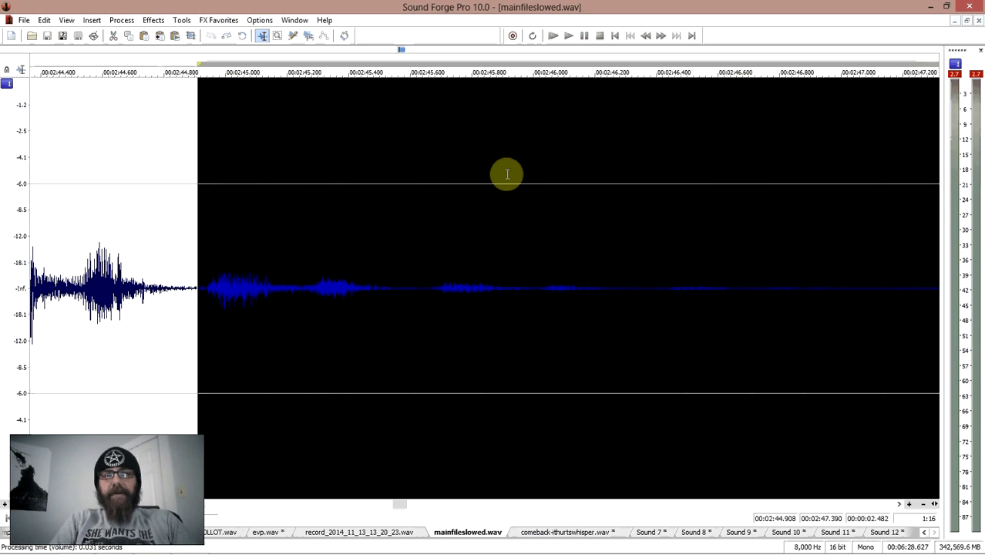
left_click(924, 505)
left_click(923, 505)
left_click(924, 505)
left_click(924, 505)
left_click(924, 505)
left_click(924, 504)
- Zoom in around the 5:35 mark and play that passage, then stop playback
left_click(923, 505)
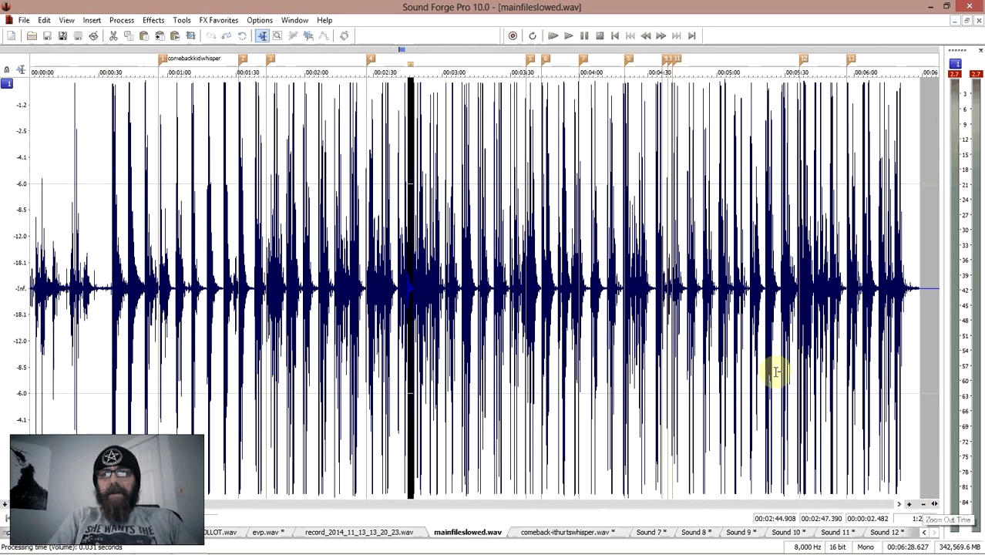
left_click(801, 272)
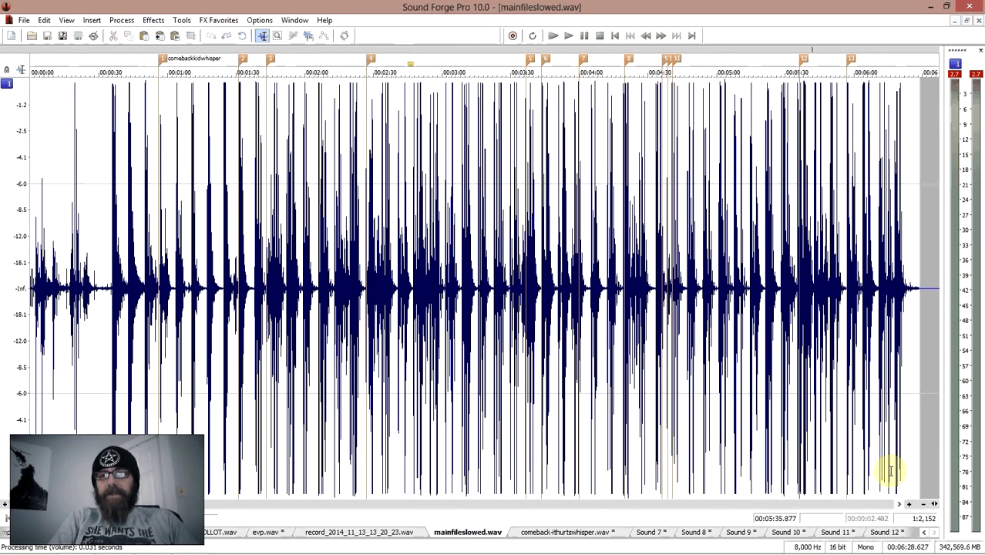
left_click(909, 505)
left_click(910, 505)
left_click(909, 504)
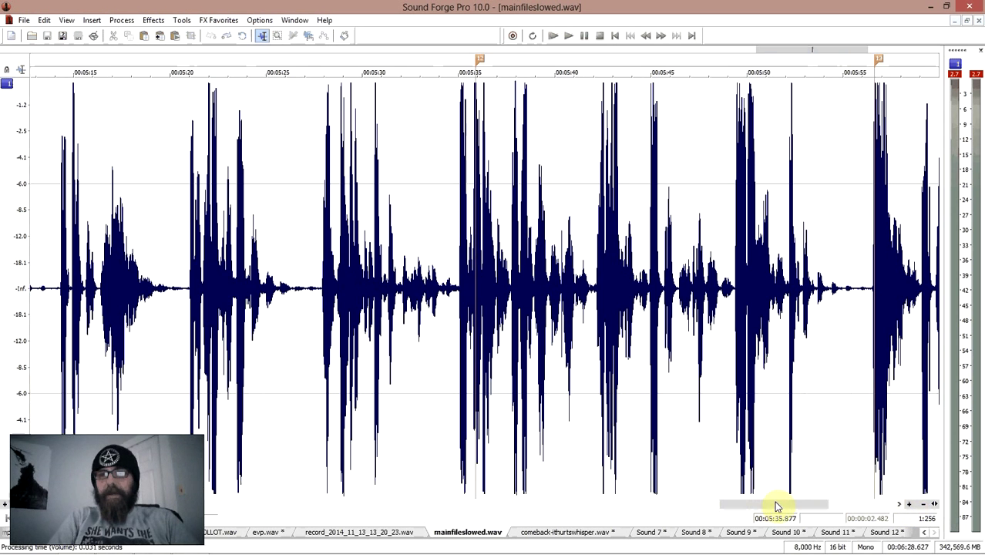
scroll(768, 506, "right", 5)
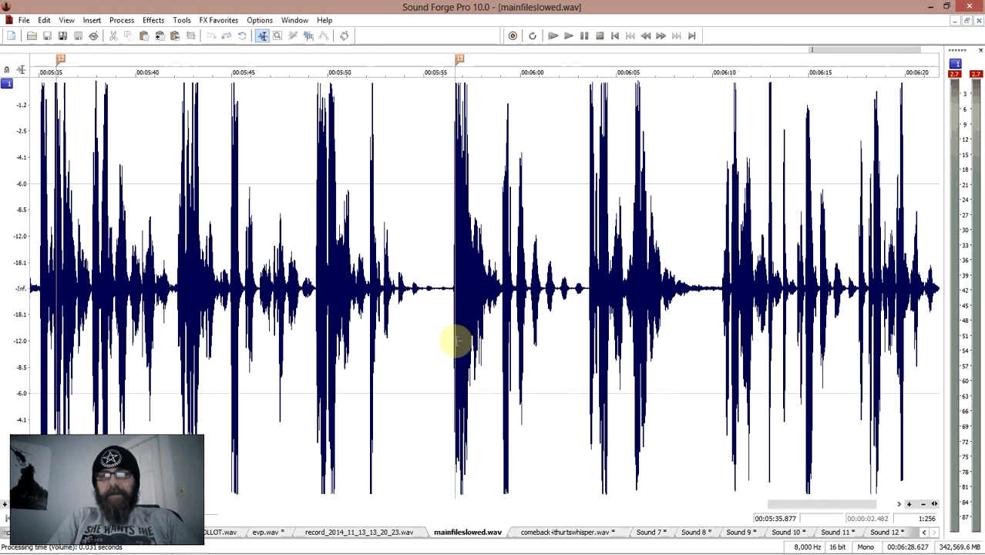
key("space")
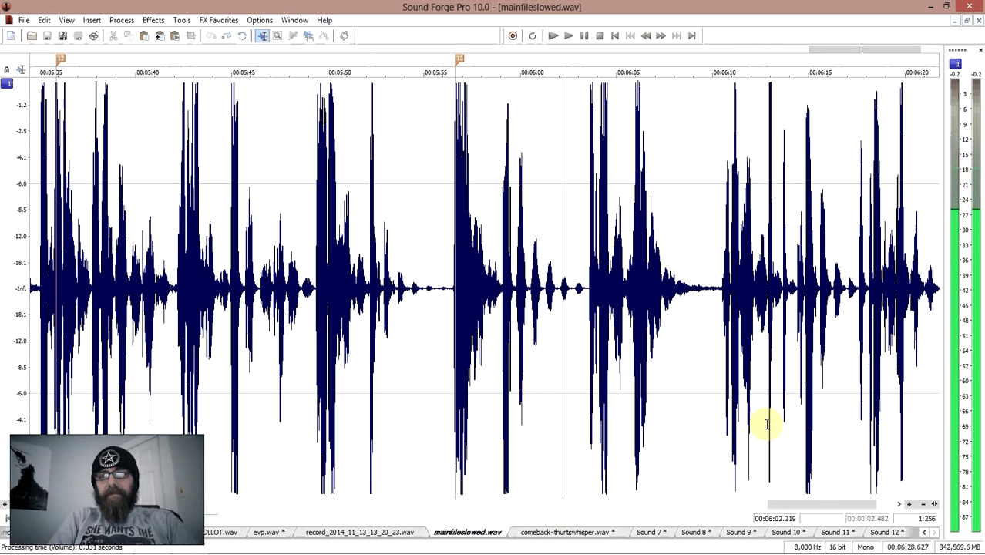
left_click_drag(795, 505, 812, 506)
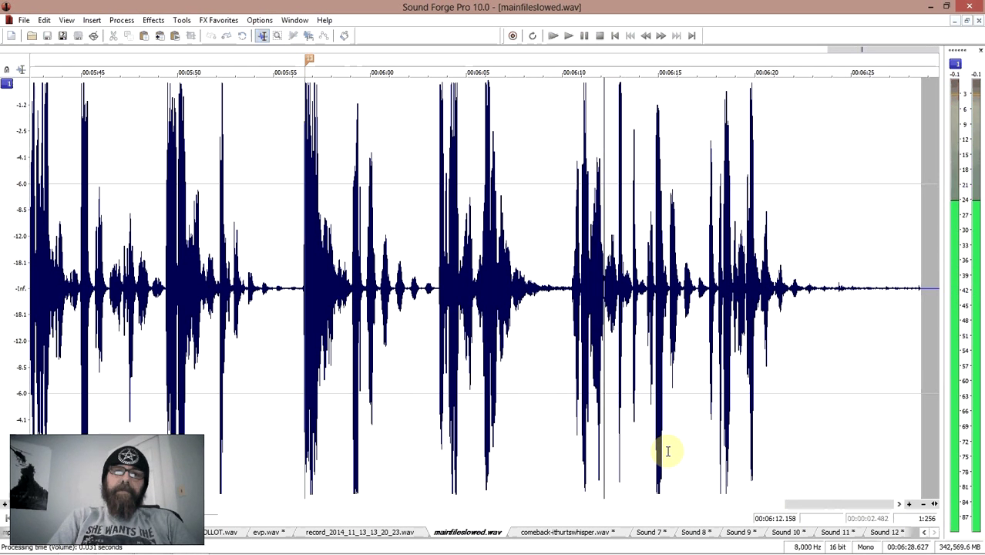
key("space")
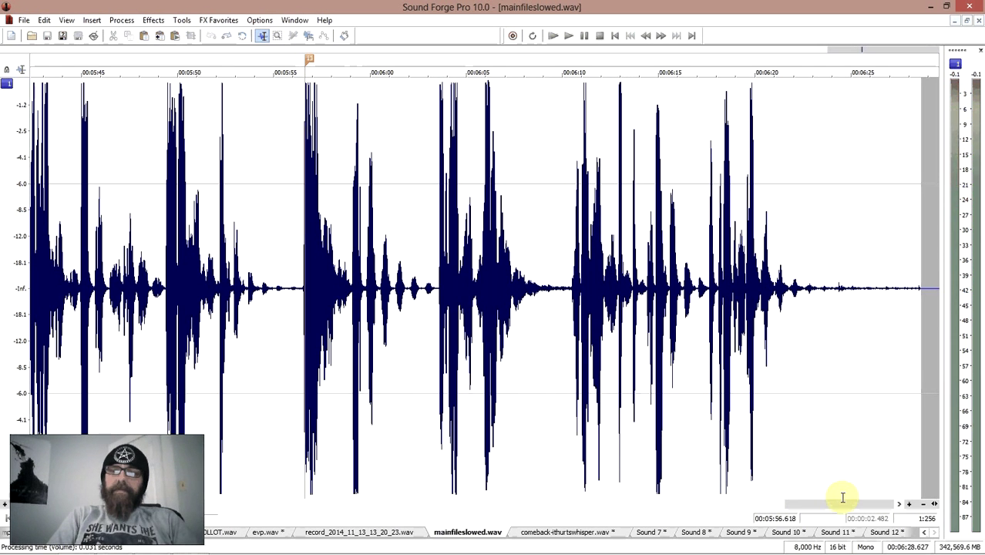
- Zoom the waveform back out to show the whole file
left_click(923, 505)
left_click(923, 506)
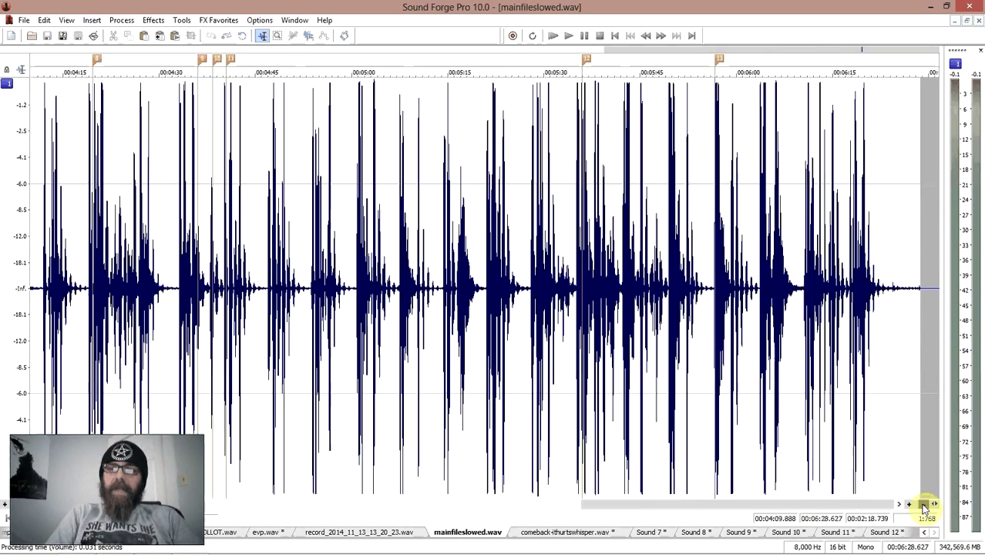
left_click(924, 505)
left_click(923, 505)
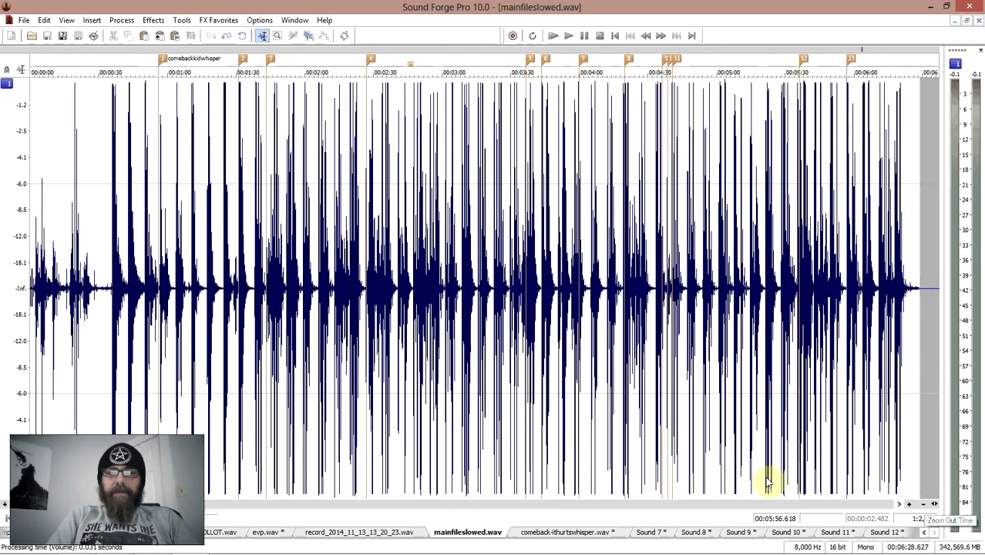
- On record_2014_11_13_13_20_23.wav, select the first 18.151 seconds and play them back
left_click(347, 531)
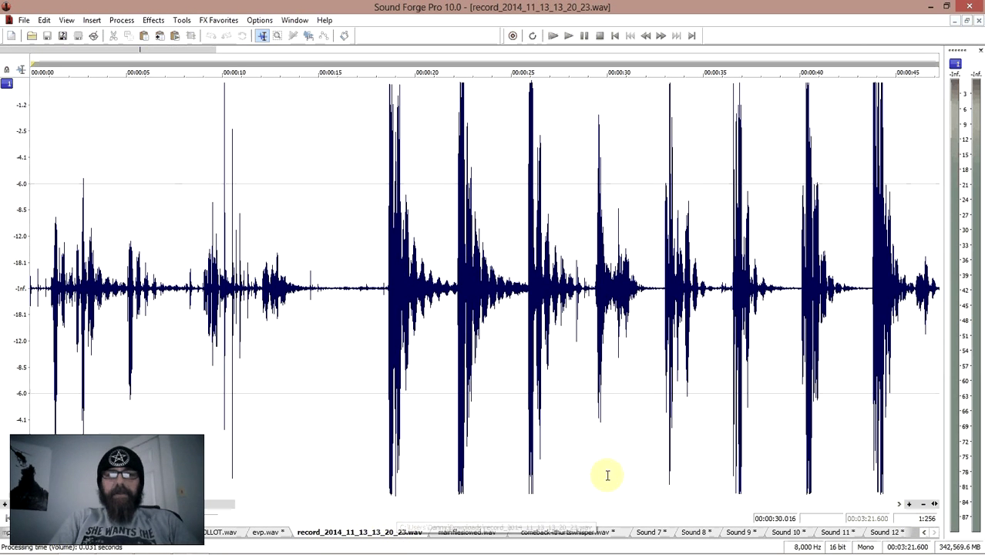
left_click_drag(927, 505, 924, 505)
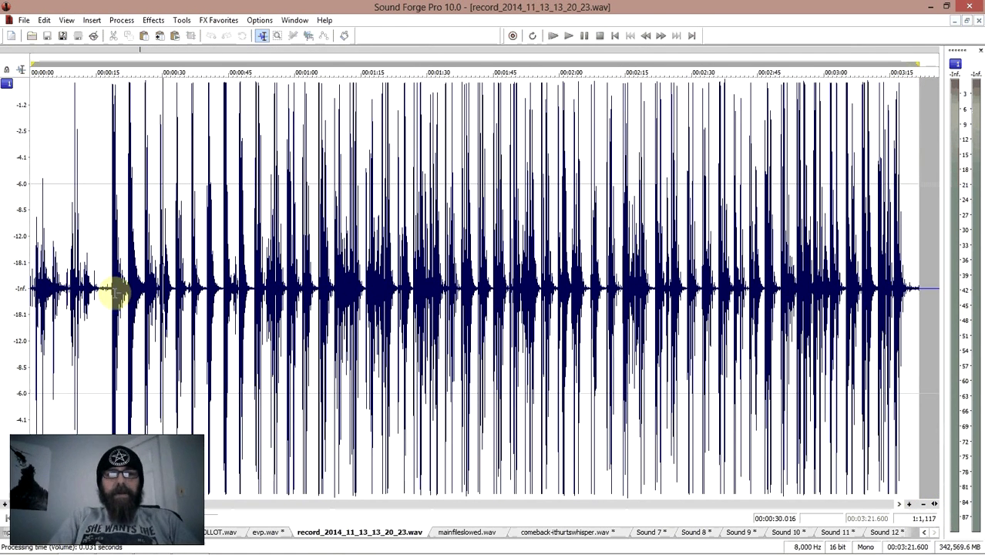
left_click_drag(111, 288, 2, 298)
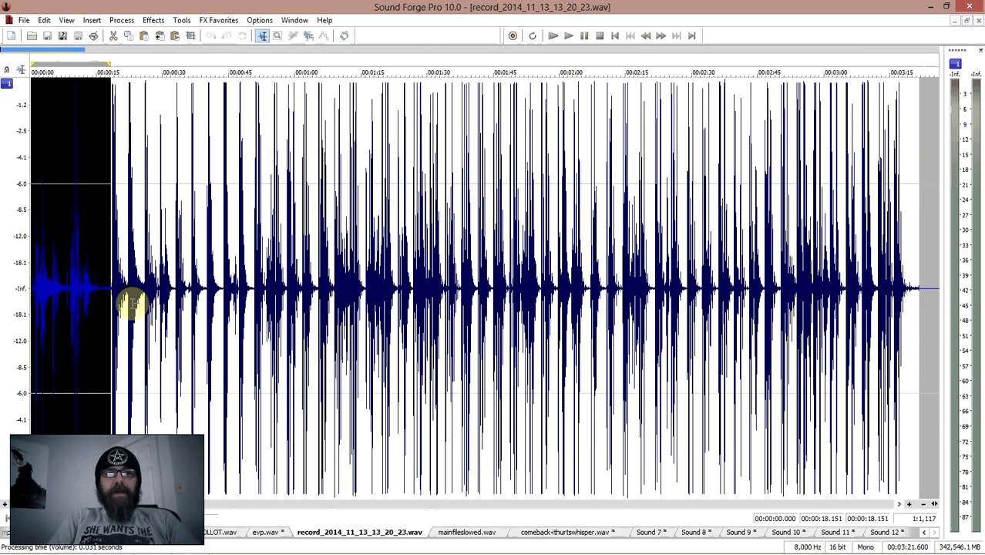
key("space")
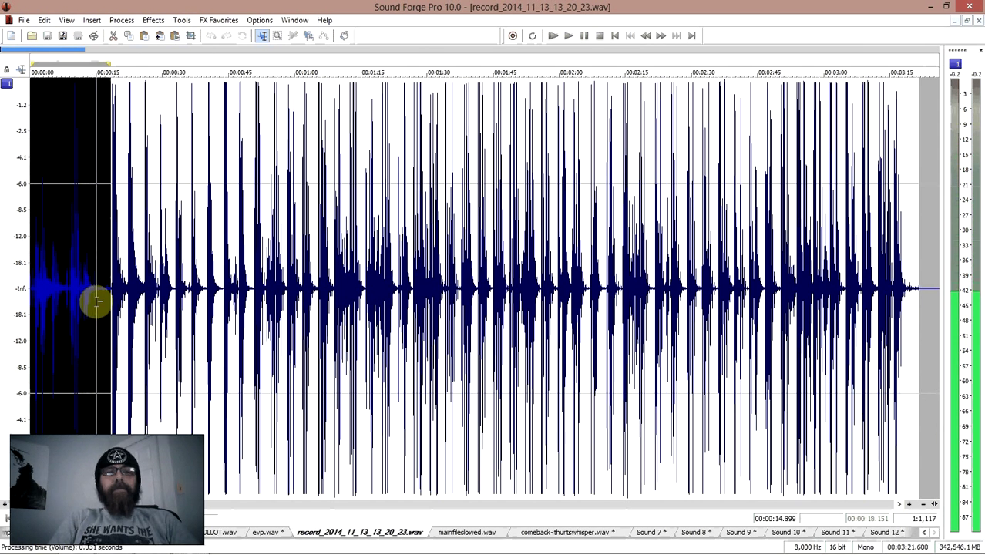
key("space")
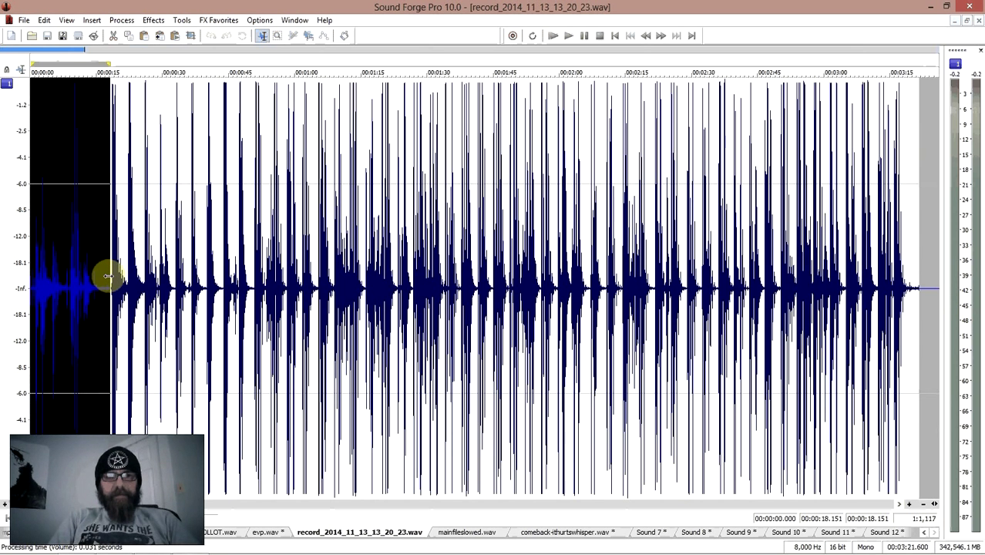
- Select the entire 3:21.600 recording
left_click(113, 286)
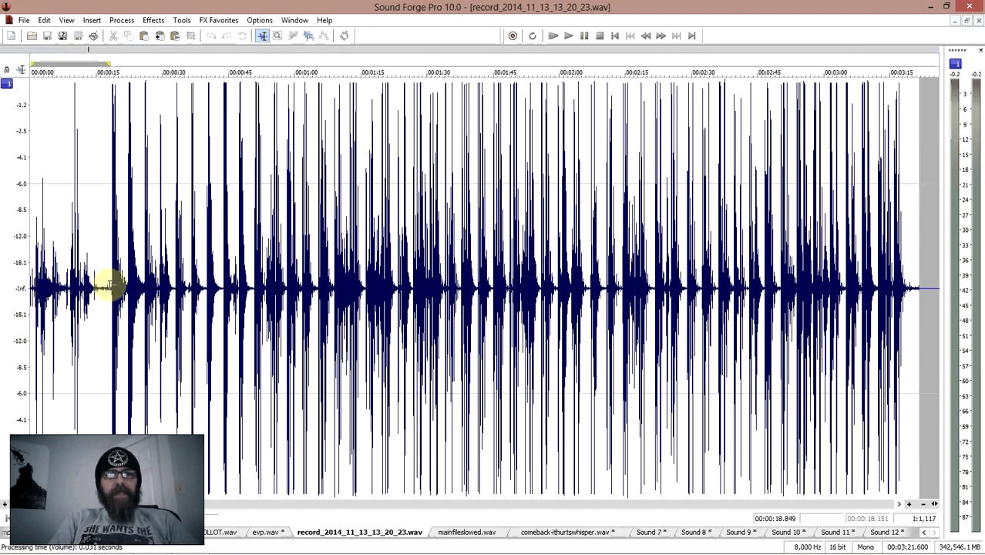
left_click_drag(110, 287, 151, 285)
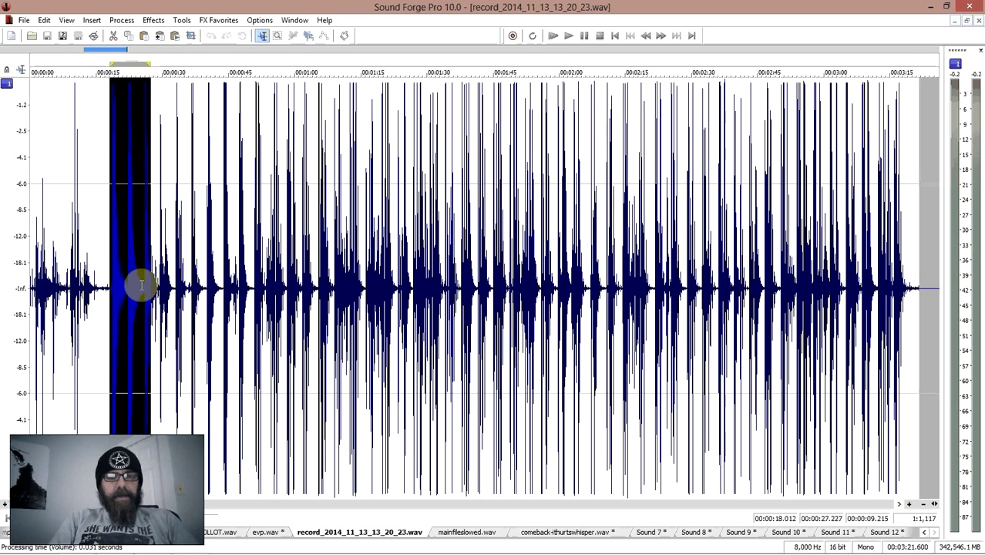
double_click(142, 286)
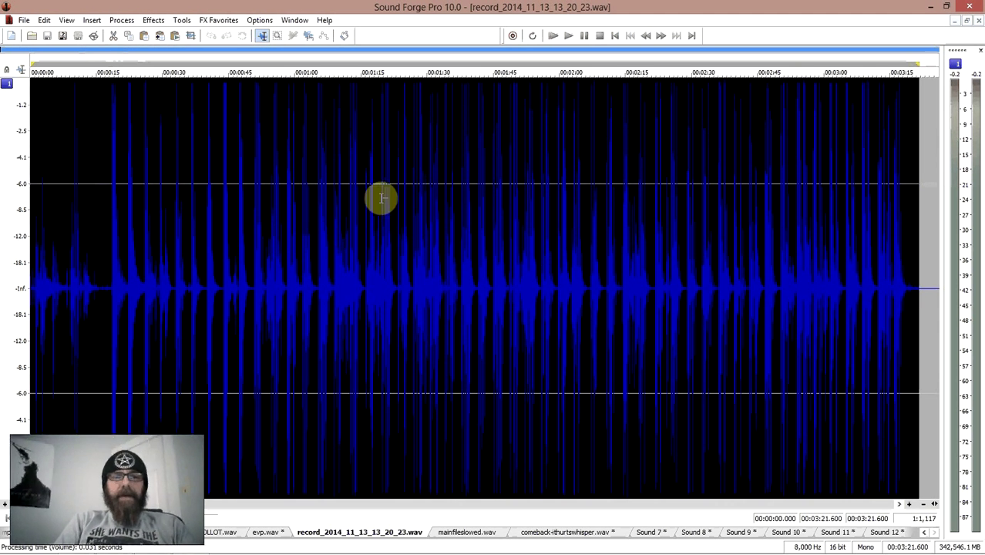
- Adjust the Time Stretch final time, cancel unapplied, and play from about 2:49
left_click(122, 21)
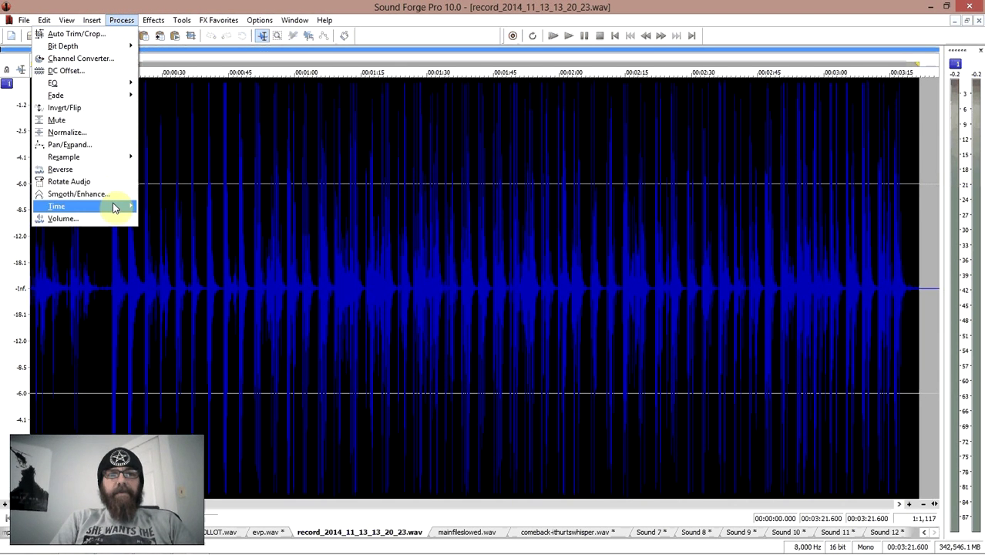
mouse_move(114, 208)
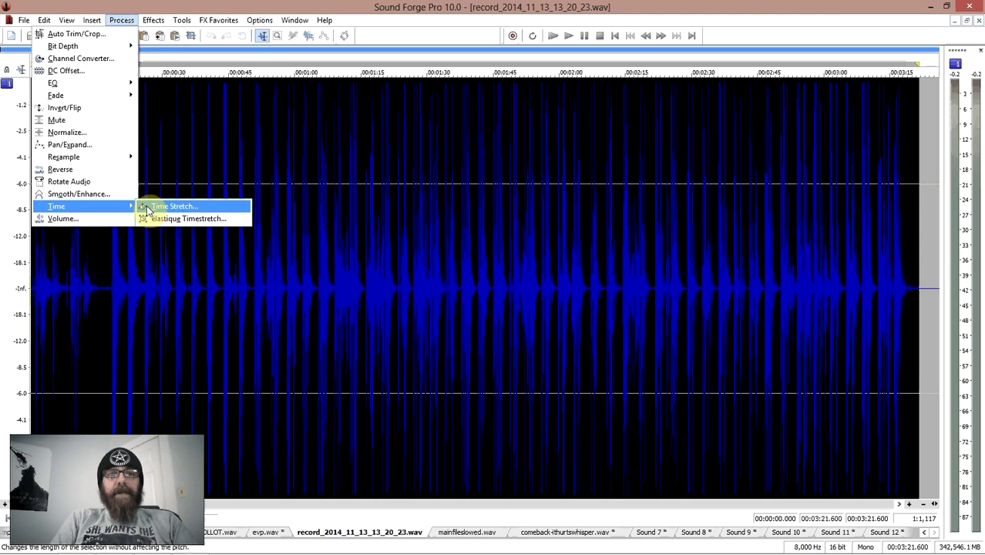
left_click(148, 208)
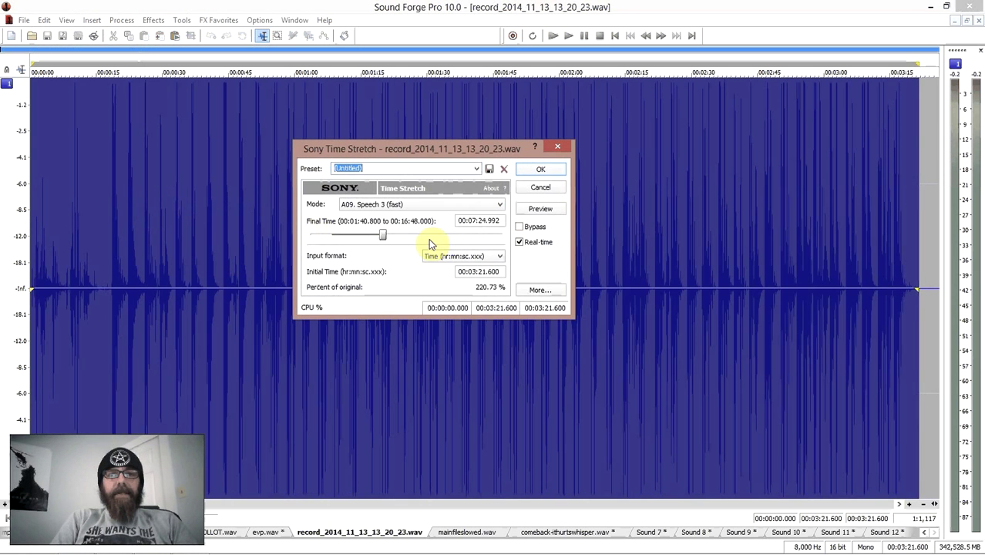
mouse_move(383, 235)
left_mouse_down()
mouse_move(363, 239)
mouse_move(389, 242)
left_mouse_up()
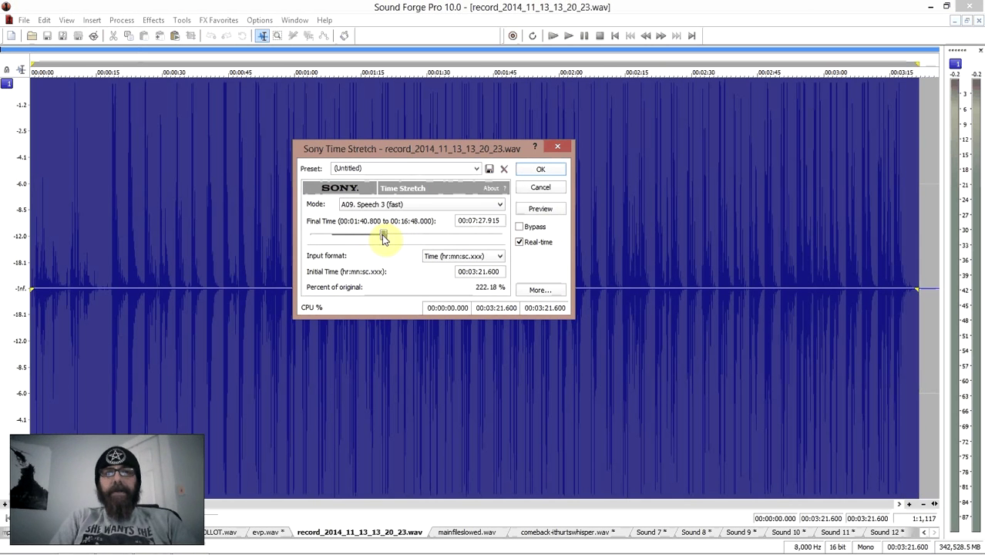
left_click(538, 192)
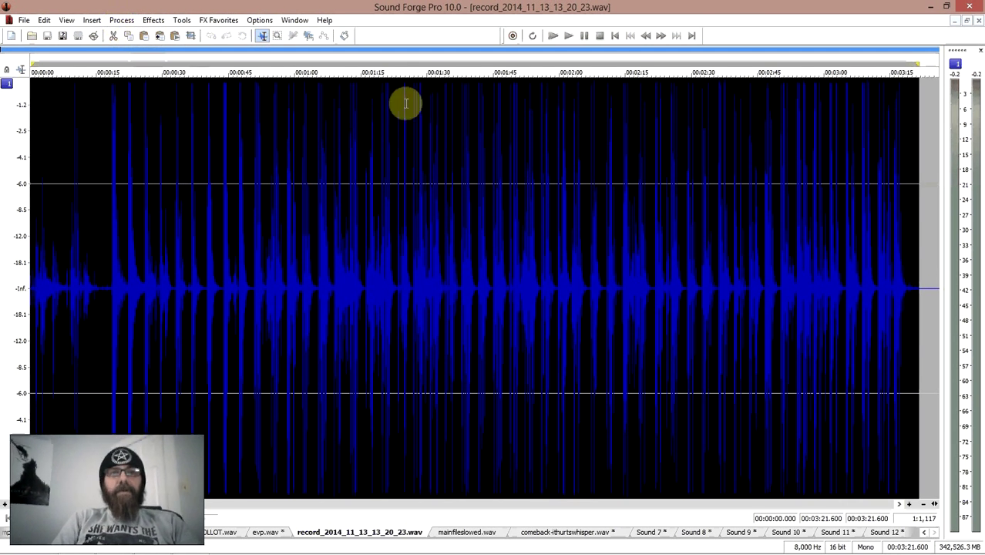
left_click(775, 182)
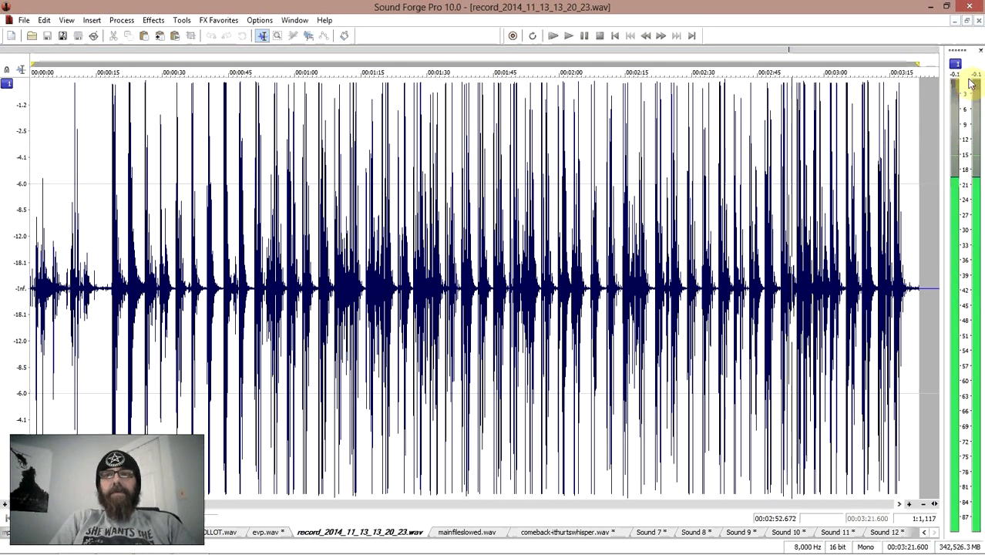
- Stop playback, returning to the 2:49.226 start point
key("space")
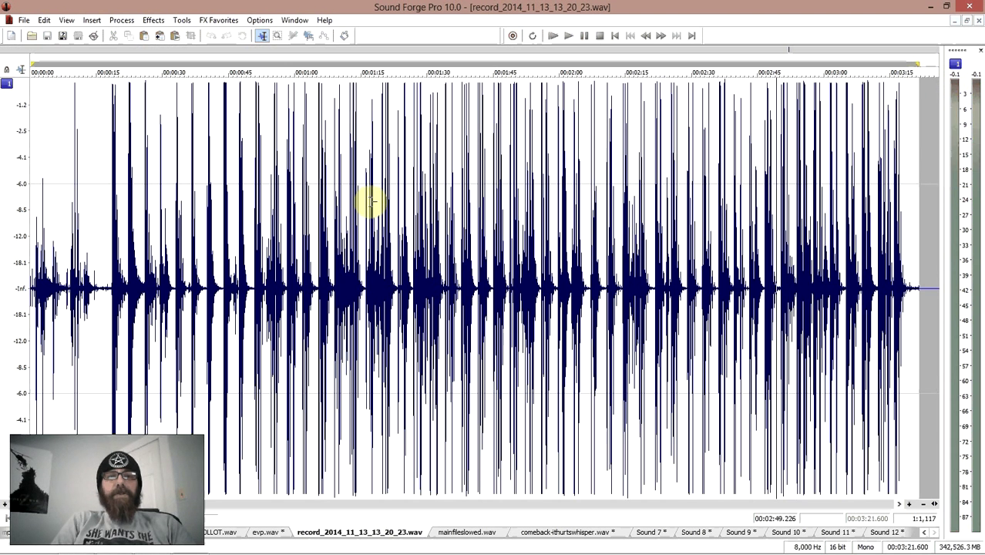